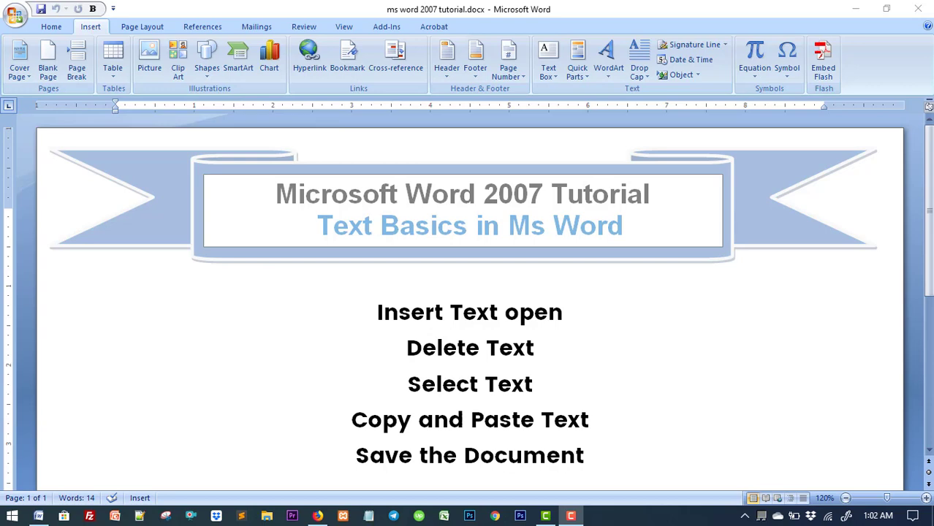
# Step: Add an empty line after 'Save the Document' at the end of the topic list
pyautogui.scroll(-5, 761, 341)
pyautogui.scroll(4, 761, 341)
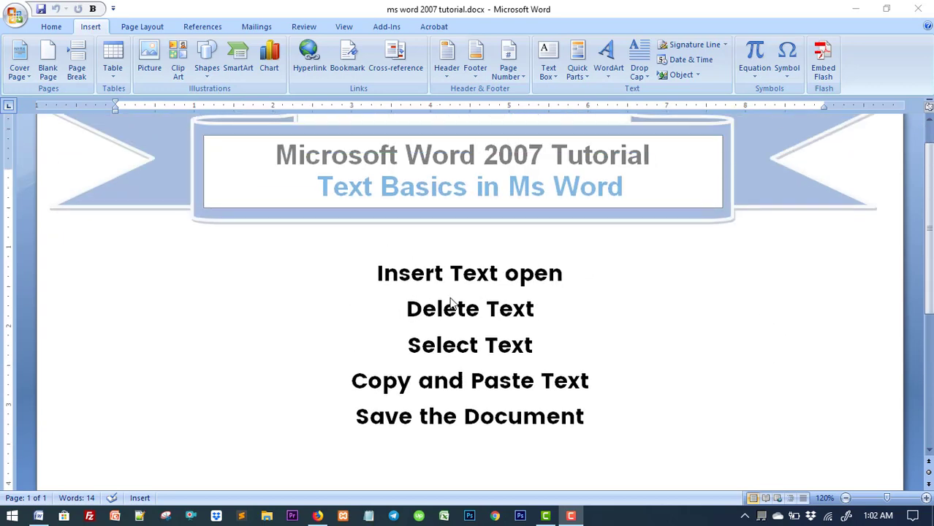
pyautogui.scroll(-4, 683, 346)
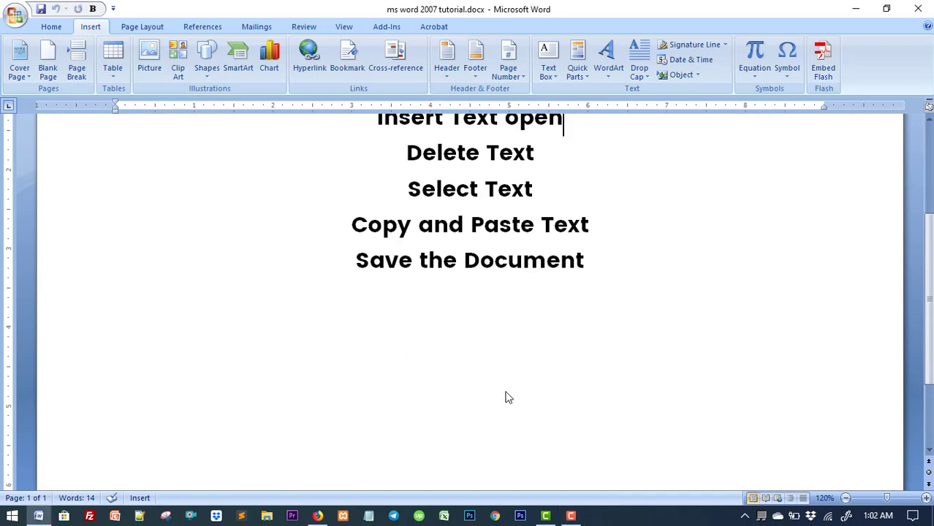
pyautogui.click(618, 265)
pyautogui.press('Return')
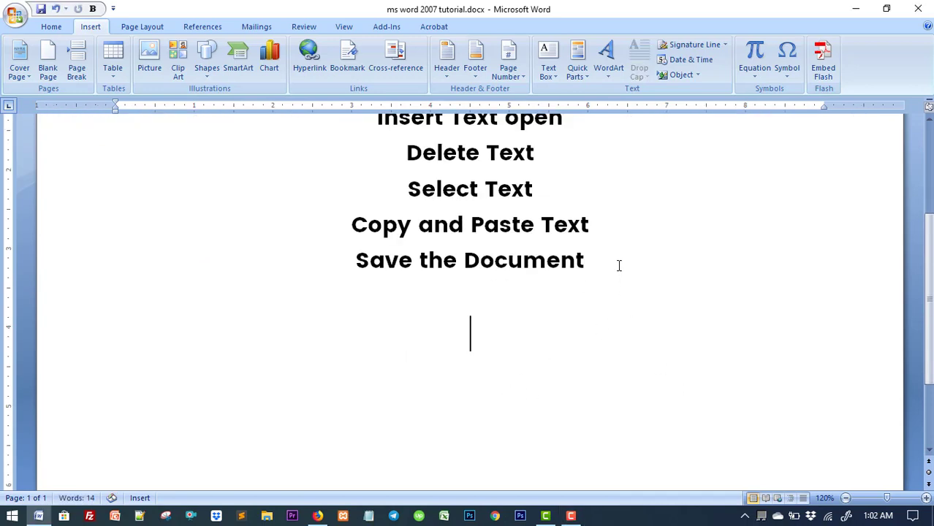
pyautogui.scroll(2, 619, 274)
pyautogui.scroll(-1, 620, 283)
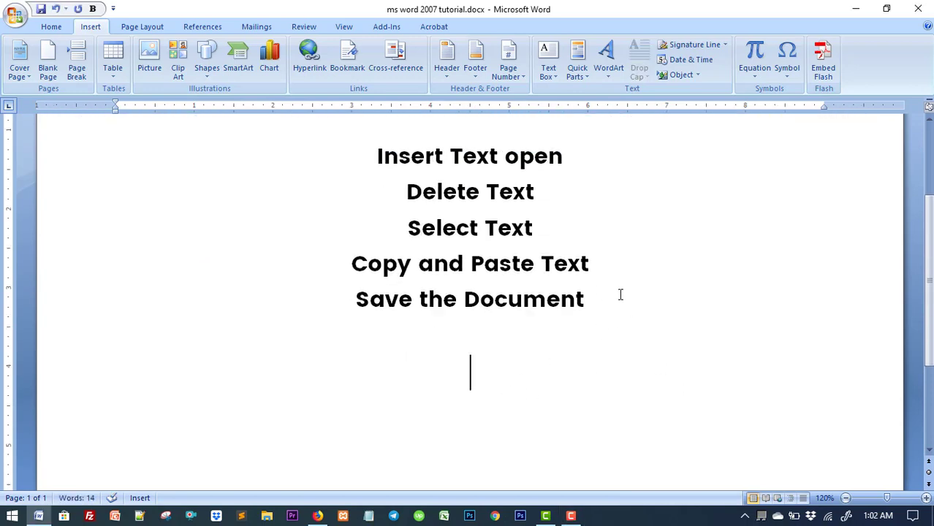
pyautogui.scroll(1, 620, 295)
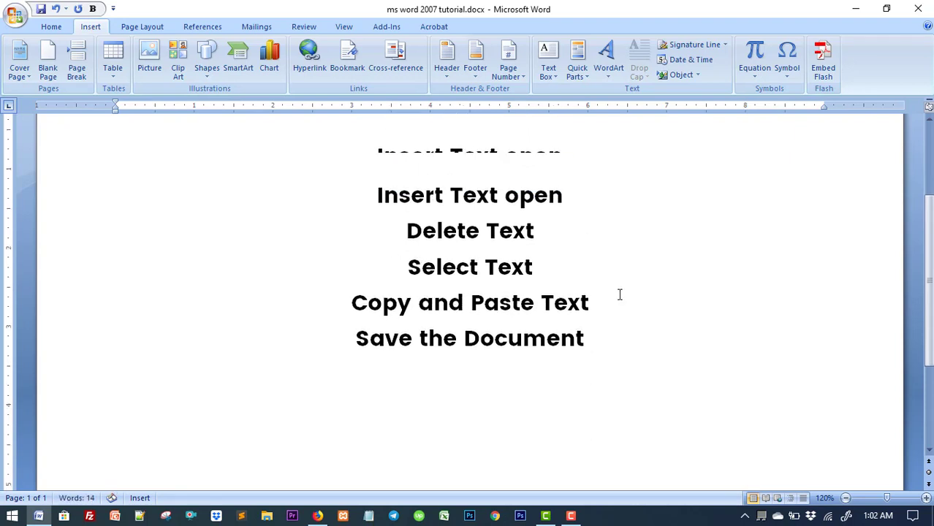
pyautogui.scroll(-1, 659, 332)
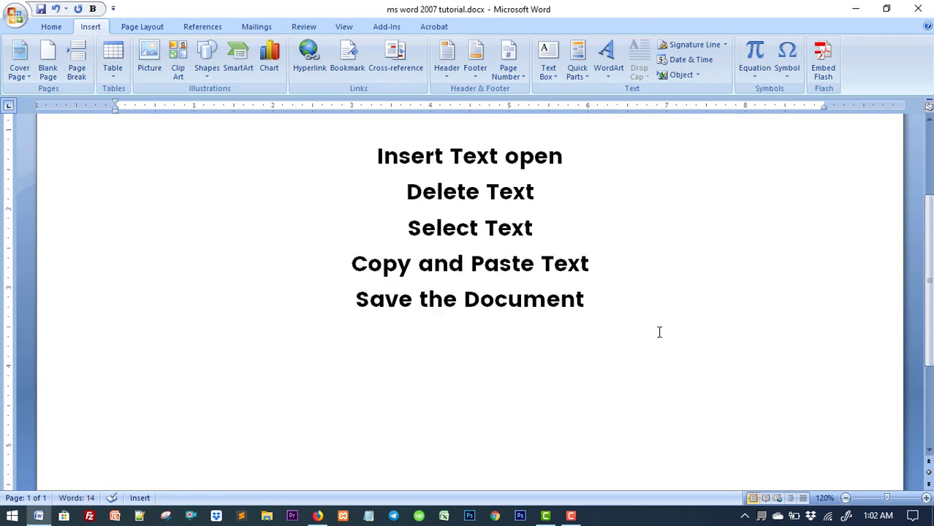
pyautogui.scroll(1, 660, 332)
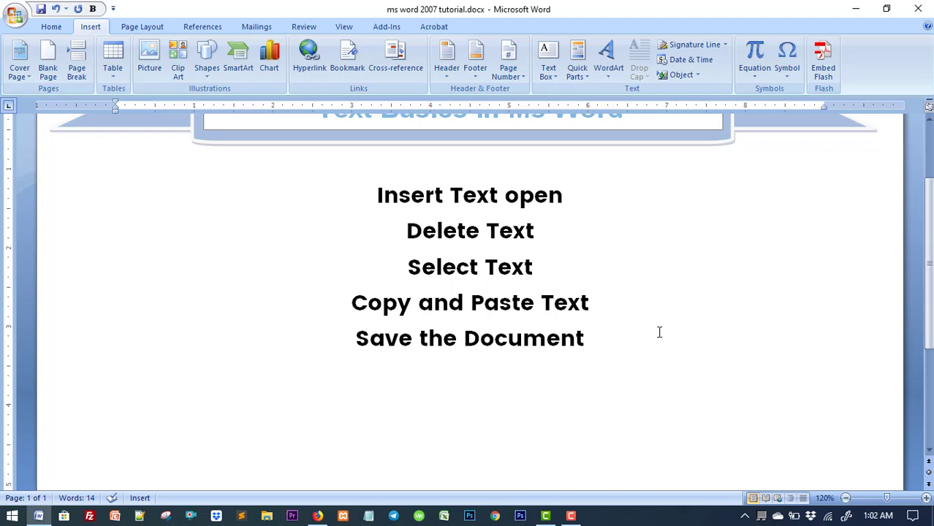
# Step: At 14-point size, type 'The quick little brown fox jumps over the lazy dog.' below the list
pyautogui.click(51, 26)
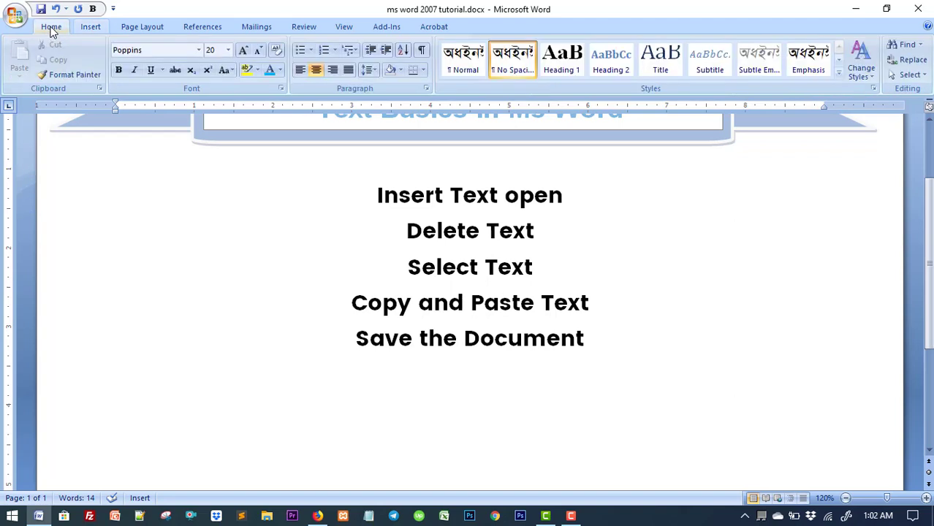
pyautogui.click(227, 50)
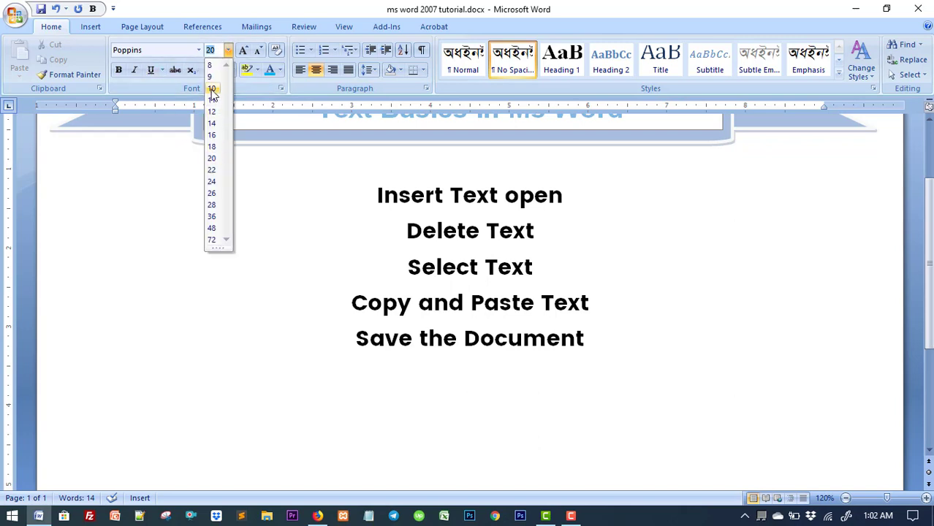
pyautogui.click(212, 123)
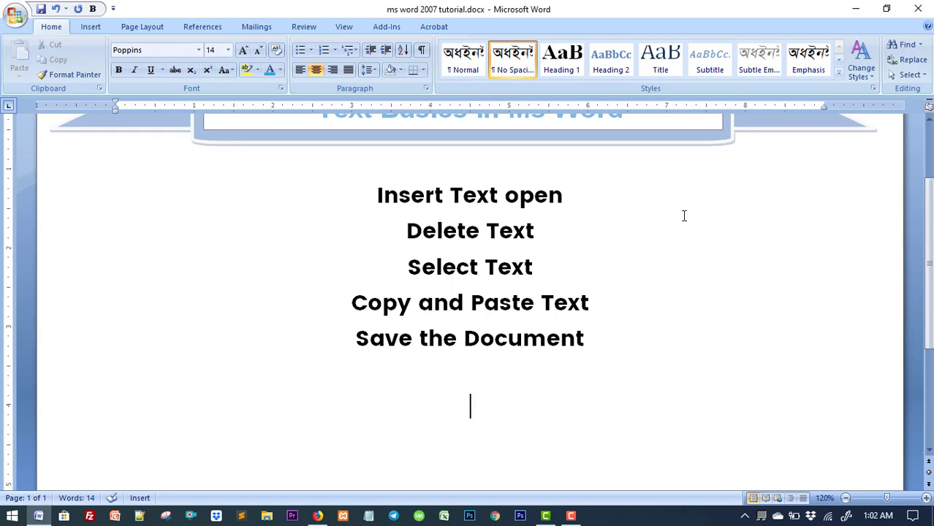
pyautogui.write('The qu')
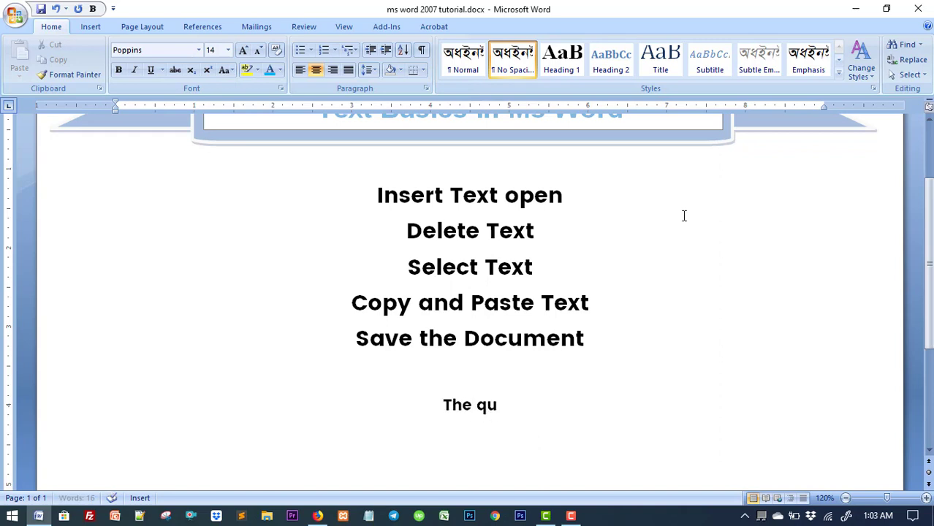
pyautogui.write('ick')
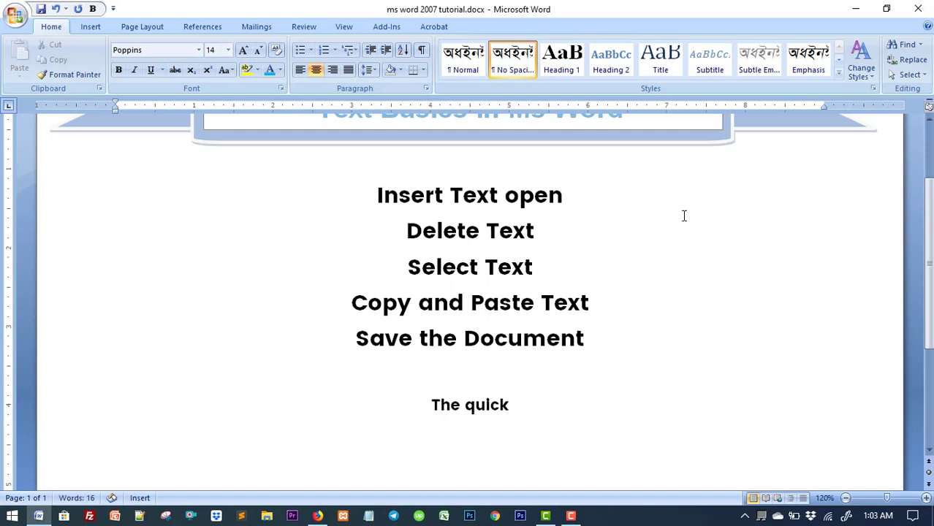
pyautogui.write(' littlw')
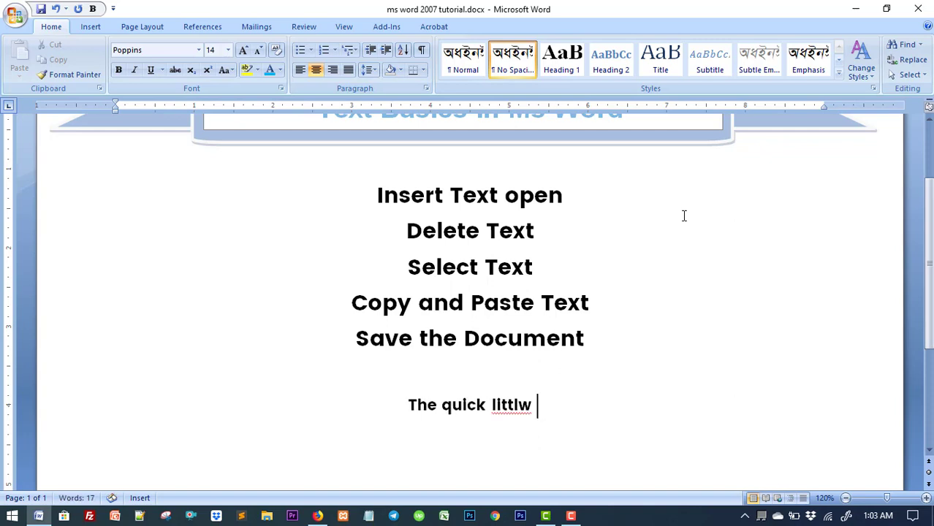
pyautogui.press('BackSpace')
pyautogui.write('e b')
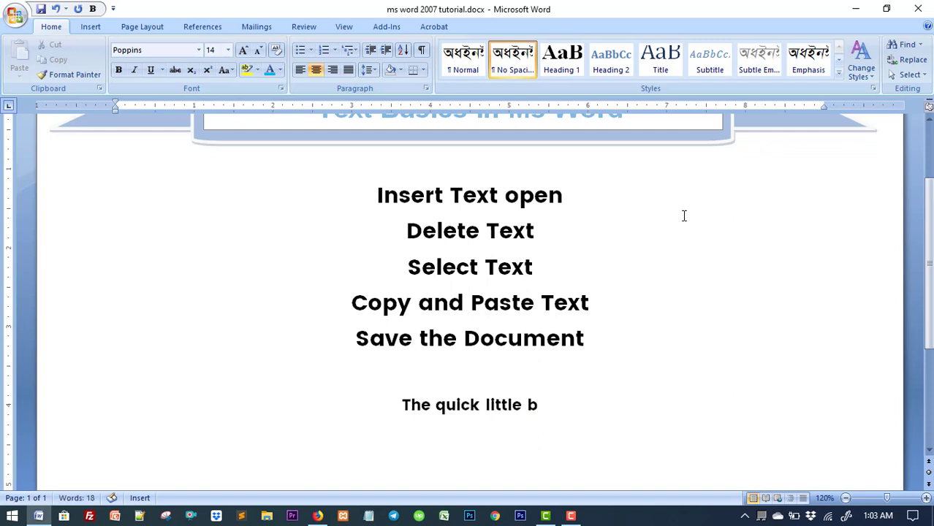
pyautogui.write('rown fox')
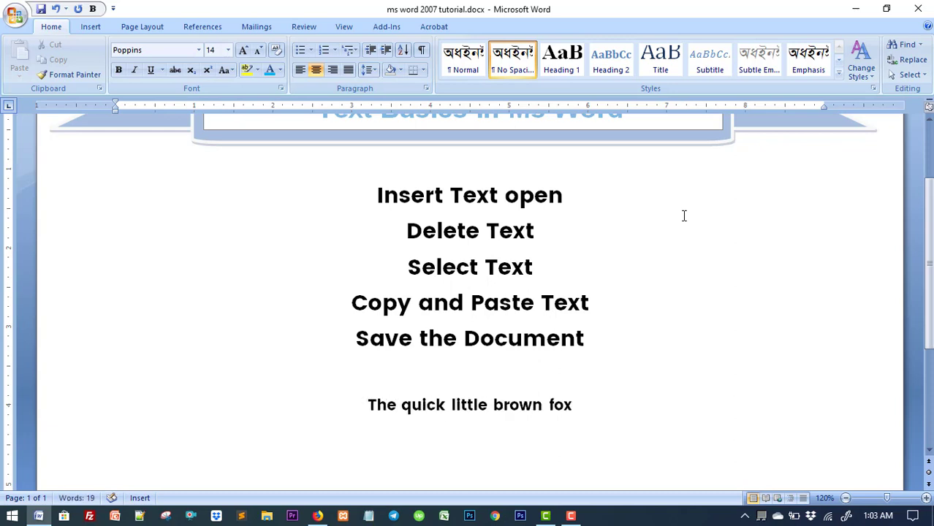
pyautogui.write(' jumps ove')
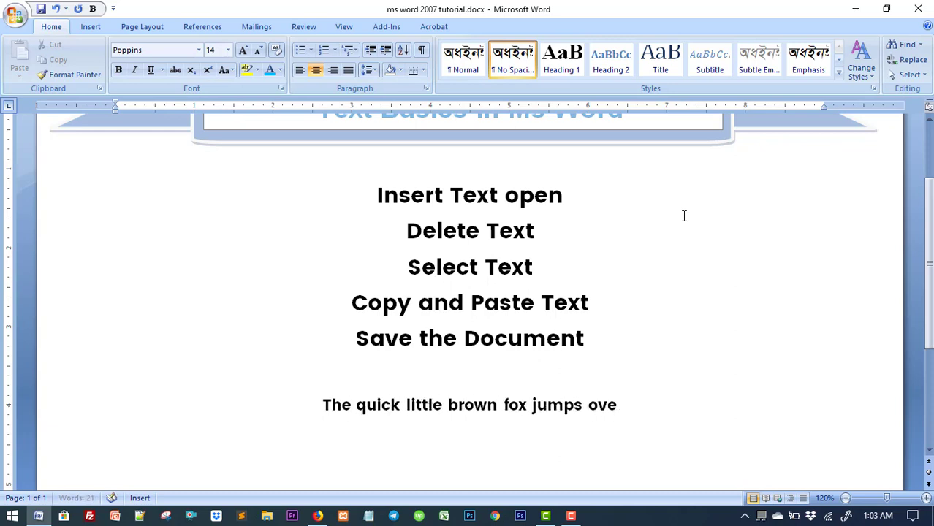
pyautogui.write('r the lazy do')
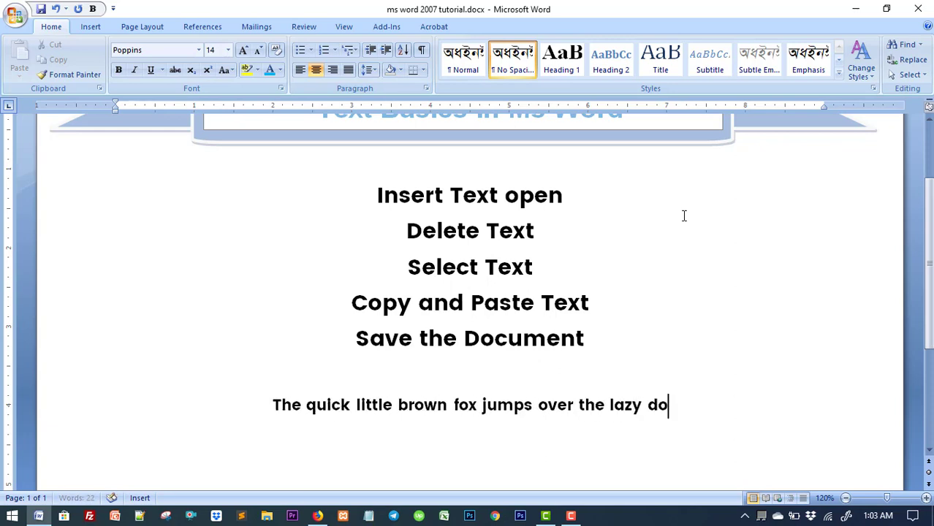
pyautogui.write('g.')
pyautogui.press('Return')
pyautogui.press('Up')
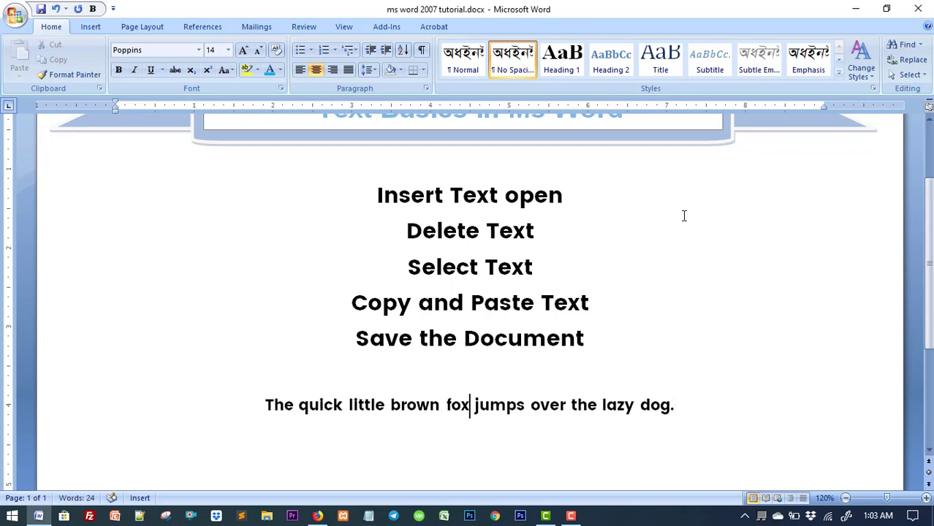
pyautogui.press('Home')
pyautogui.moveTo(710, 408)
pyautogui.mouseDown()
pyautogui.moveTo(260, 409)
pyautogui.moveTo(712, 405)
pyautogui.mouseUp()
pyautogui.click(401, 446)
pyautogui.click(406, 456)
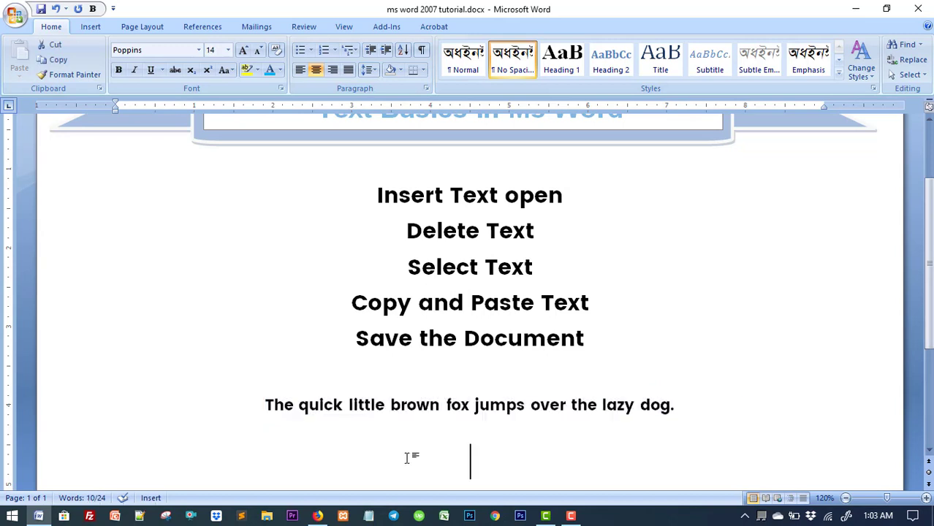
pyautogui.moveTo(254, 407); pyautogui.dragTo(719, 408)
pyautogui.click(720, 409)
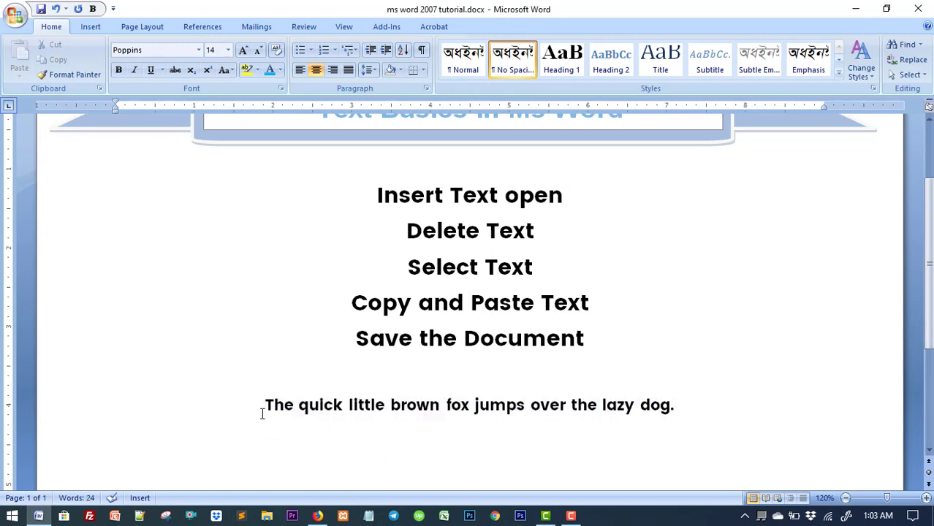
pyautogui.moveTo(265, 407); pyautogui.dragTo(687, 407)
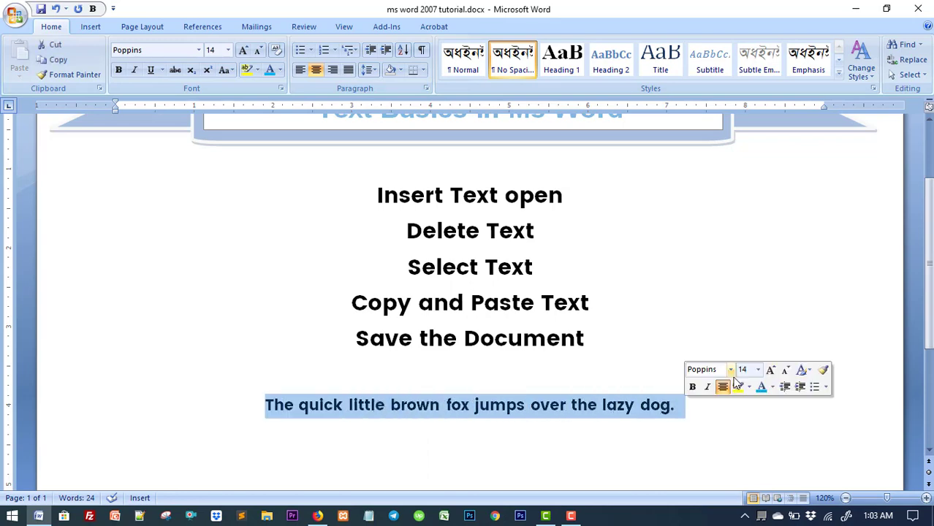
pyautogui.click(753, 368)
pyautogui.click(515, 378)
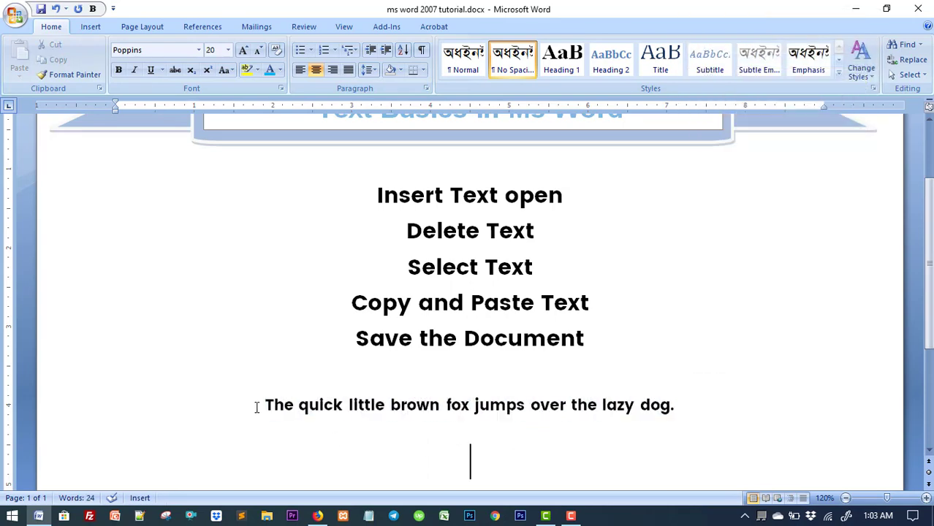
pyautogui.moveTo(260, 407); pyautogui.dragTo(686, 407)
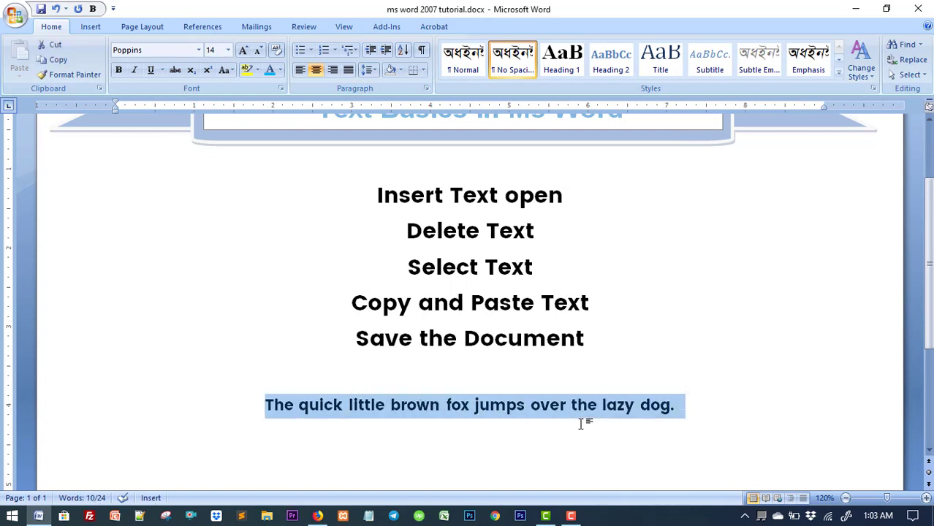
pyautogui.click(119, 70)
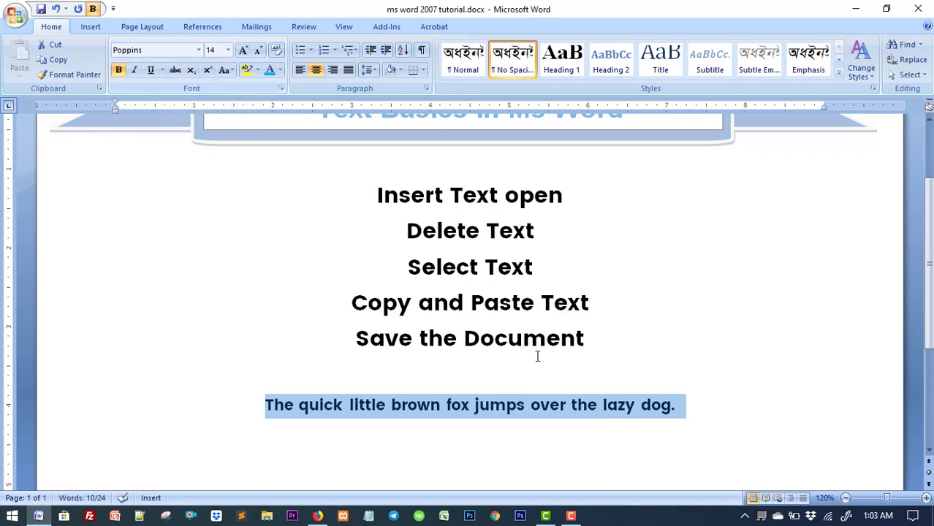
pyautogui.click(119, 71)
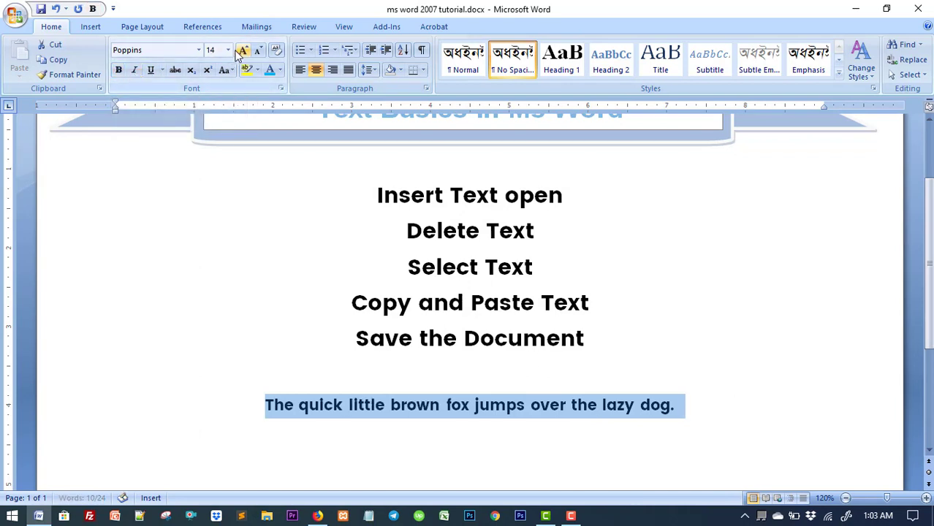
pyautogui.click(788, 338)
pyautogui.click(471, 405)
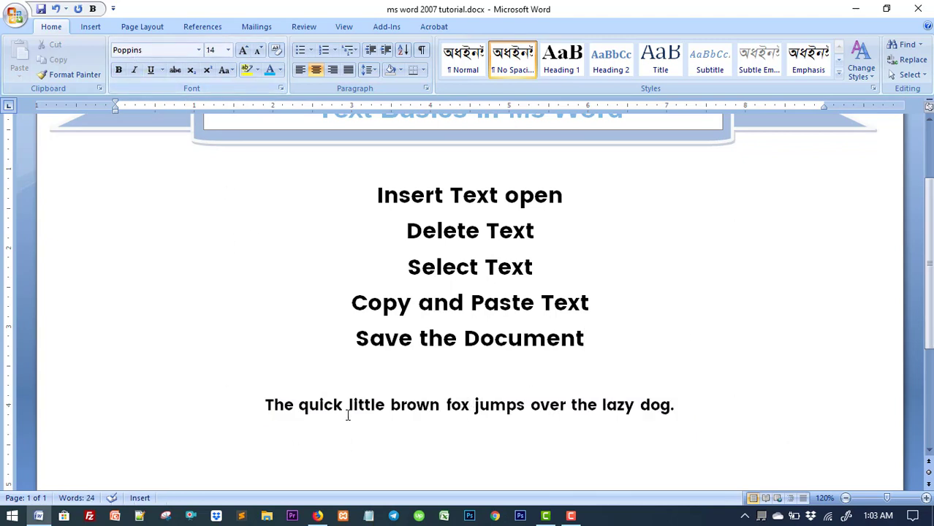
pyautogui.press('Right')
pyautogui.press('Right')
pyautogui.moveTo(230, 407); pyautogui.dragTo(683, 406)
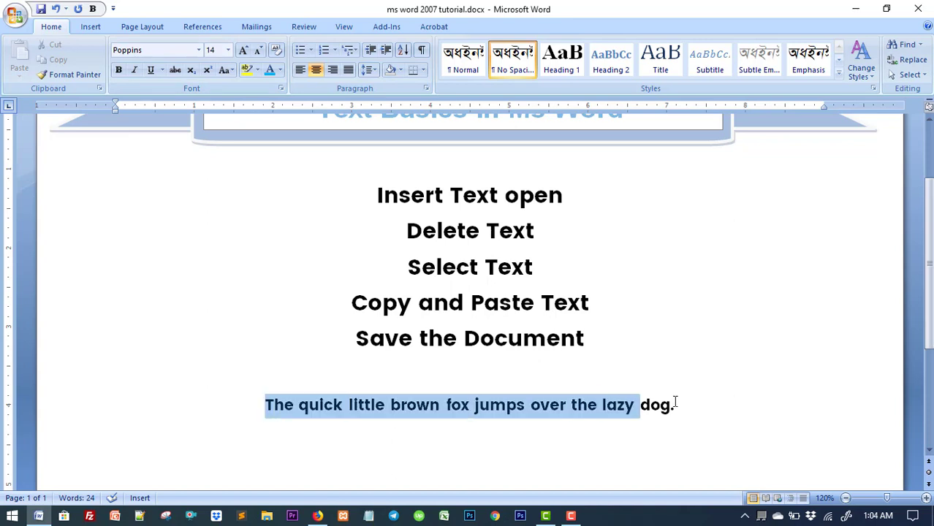
# Step: Change the pangram sentence's font to Century Gothic, then reselect the sentence
pyautogui.click(199, 51)
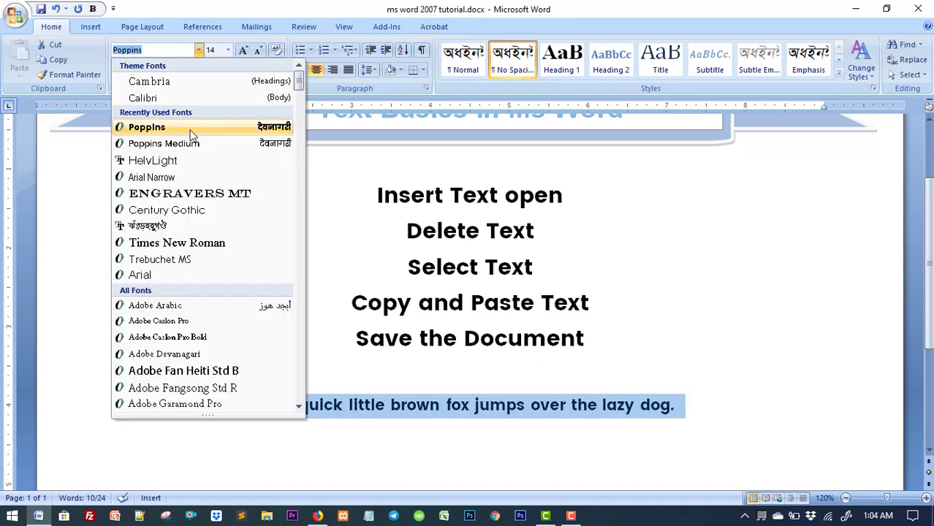
pyautogui.click(194, 212)
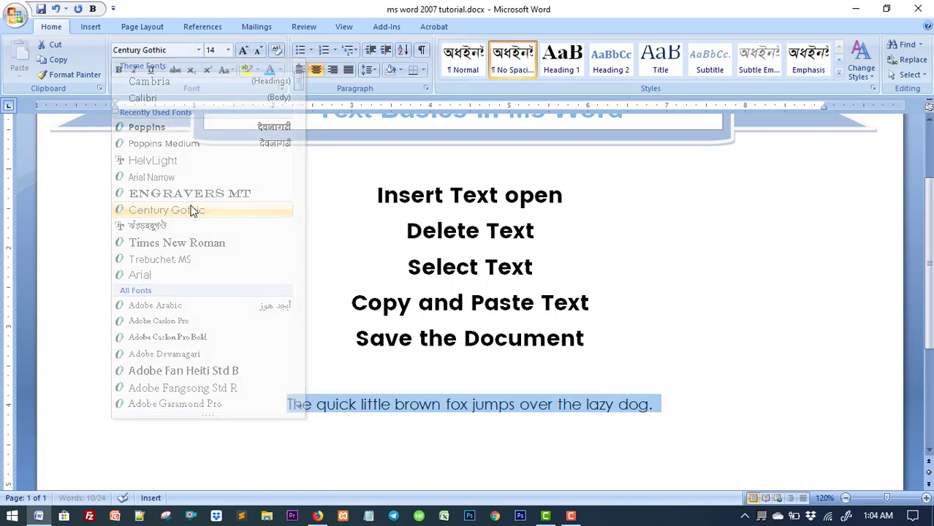
pyautogui.click(640, 352)
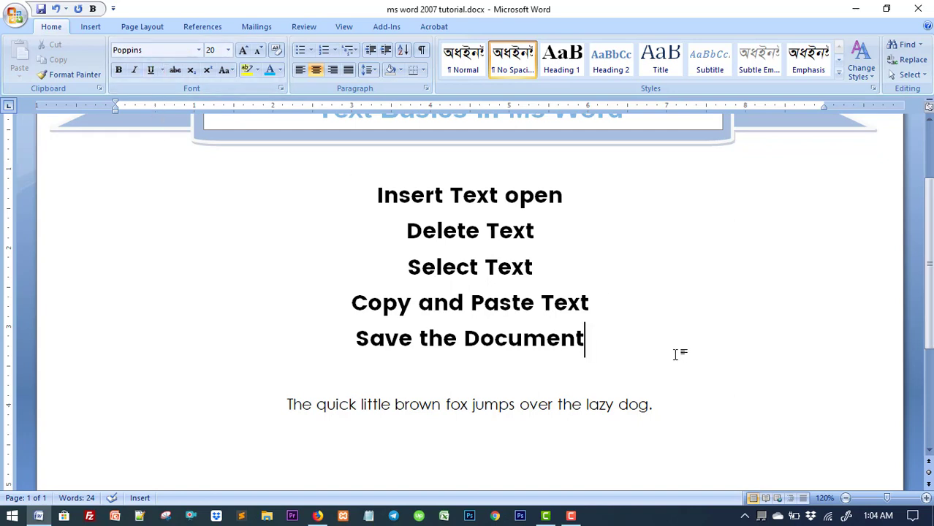
pyautogui.moveTo(279, 405); pyautogui.dragTo(655, 409)
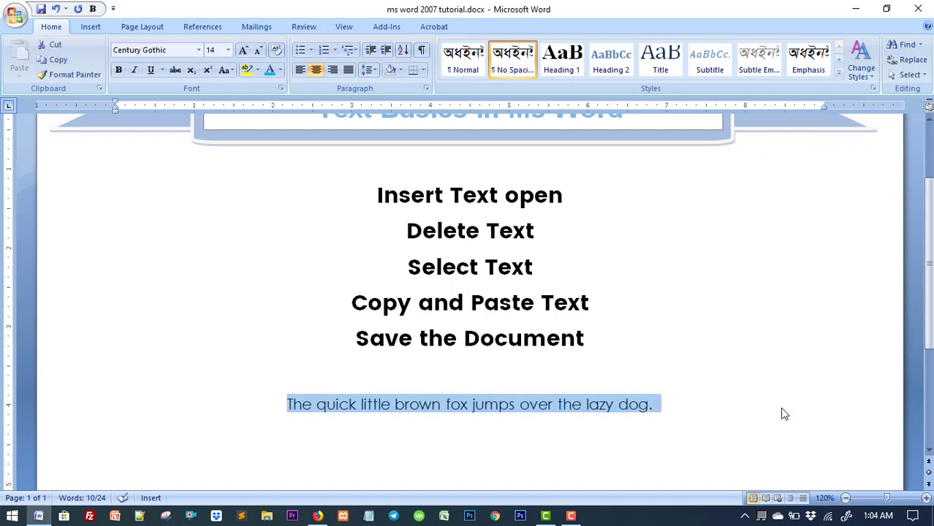
# Step: Copy the pangram sentence, paste extra copies after it, and split them onto separate lines
pyautogui.hotkey('ctrl', 'c')
pyautogui.click(785, 415)
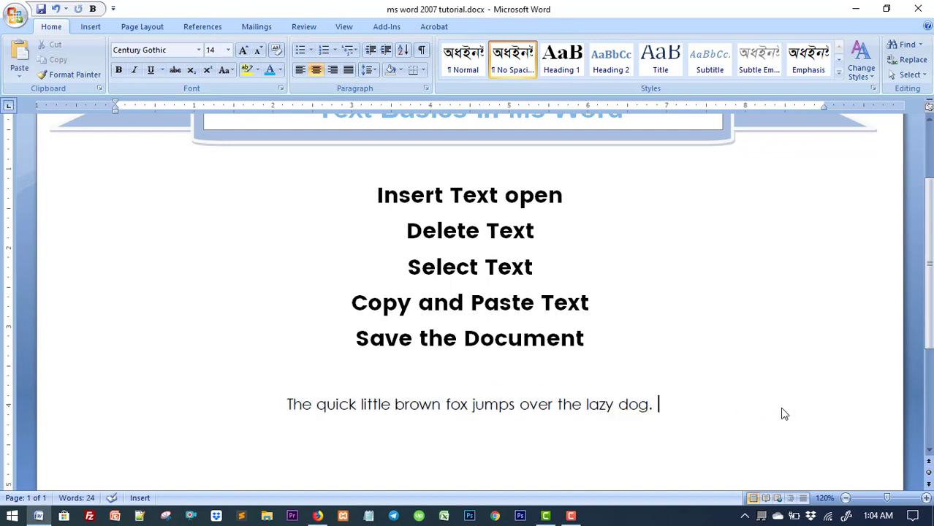
pyautogui.hotkey('ctrl', 'v')
pyautogui.hotkey('ctrl', 'v')
pyautogui.hotkey('ctrl', 'v')
pyautogui.hotkey('ctrl', 'v')
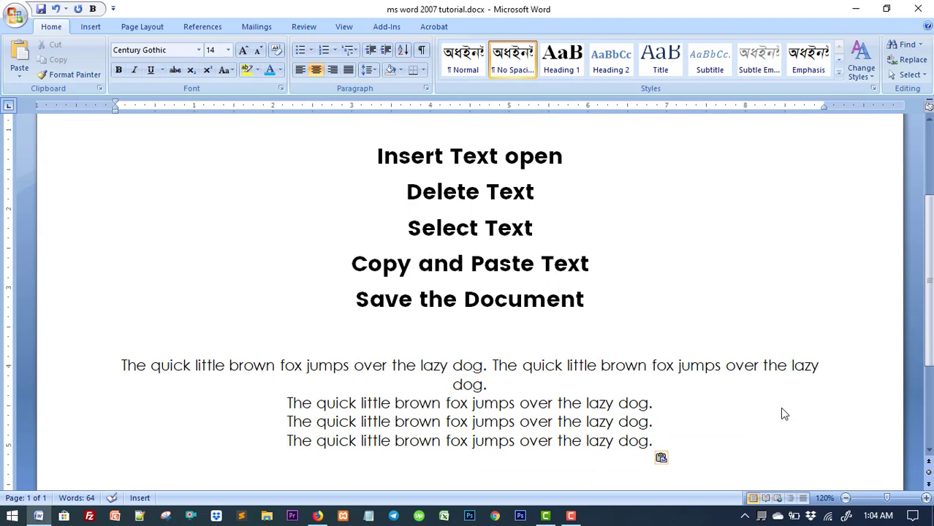
pyautogui.hotkey('ctrl', 'v')
pyautogui.hotkey('ctrl', 'v')
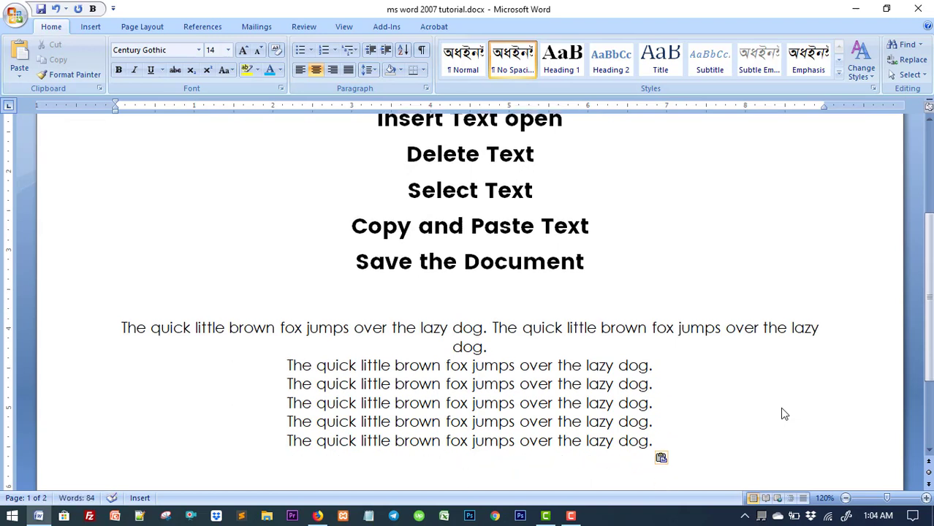
pyautogui.click(493, 327)
pyautogui.press('Return')
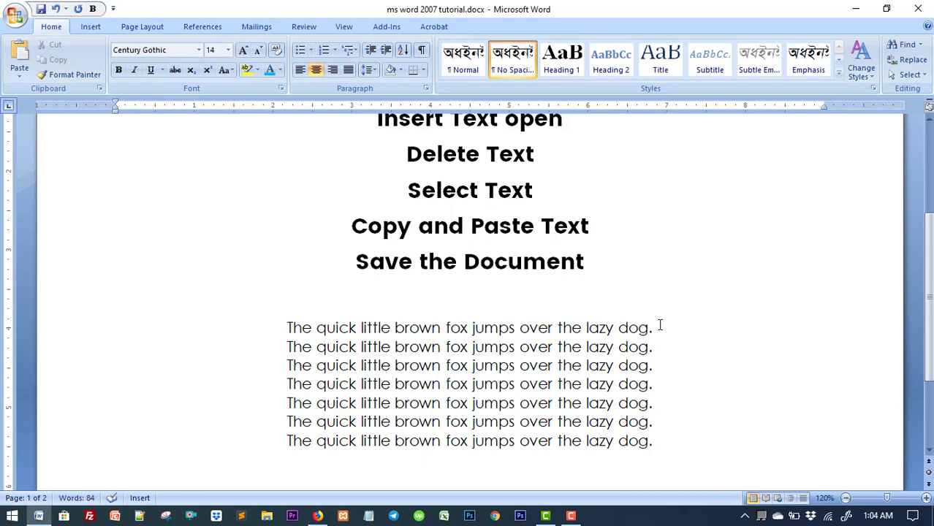
pyautogui.click(564, 294)
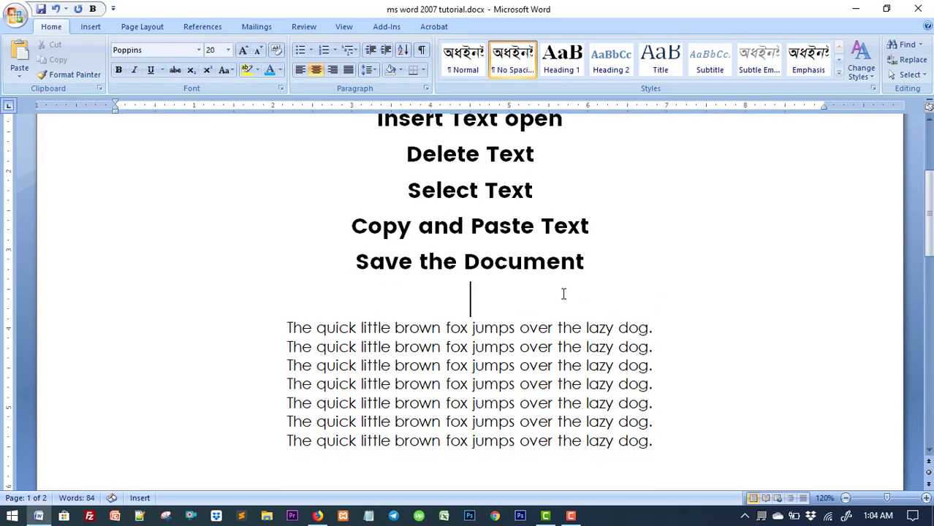
# Step: Add two blank lines above the pangram lines and save the document
pyautogui.press('Return')
pyautogui.press('Return')
pyautogui.hotkey('ctrl', 's')
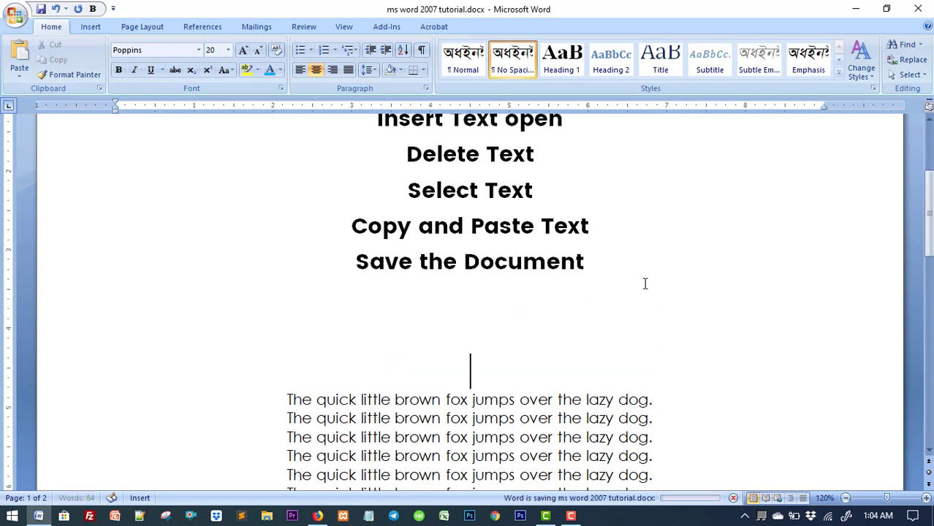
pyautogui.scroll(-1, 703, 384)
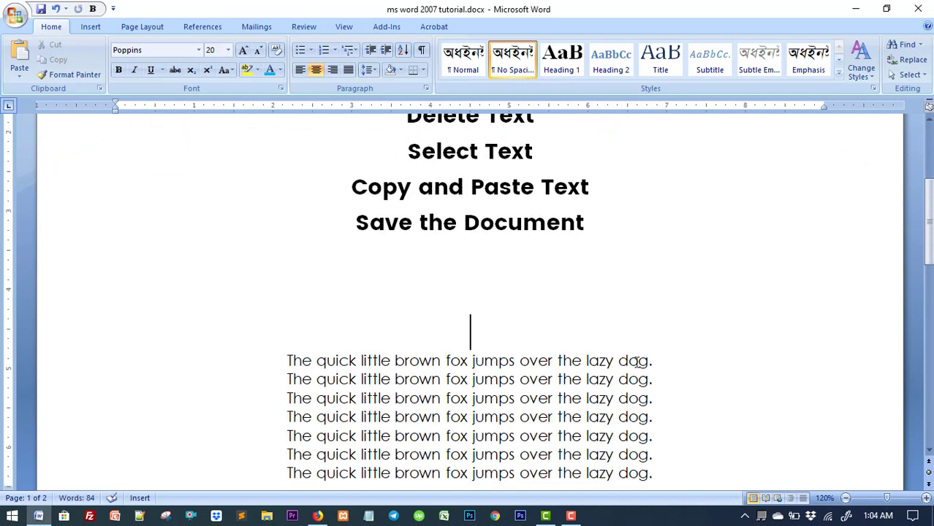
pyautogui.press('Return')
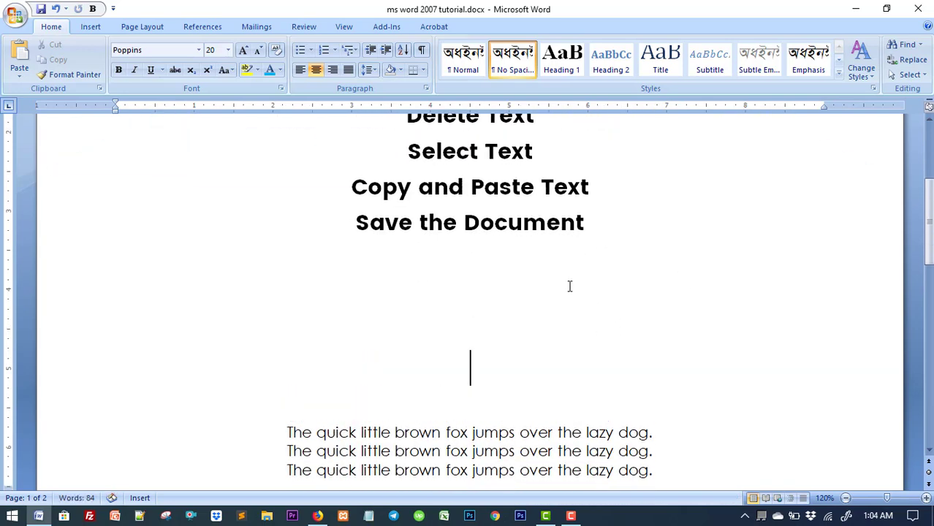
pyautogui.hotkey('ctrl', 's')
# Step: Show the built-in Text Box gallery from the Insert tab
pyautogui.scroll(-2, 604, 348)
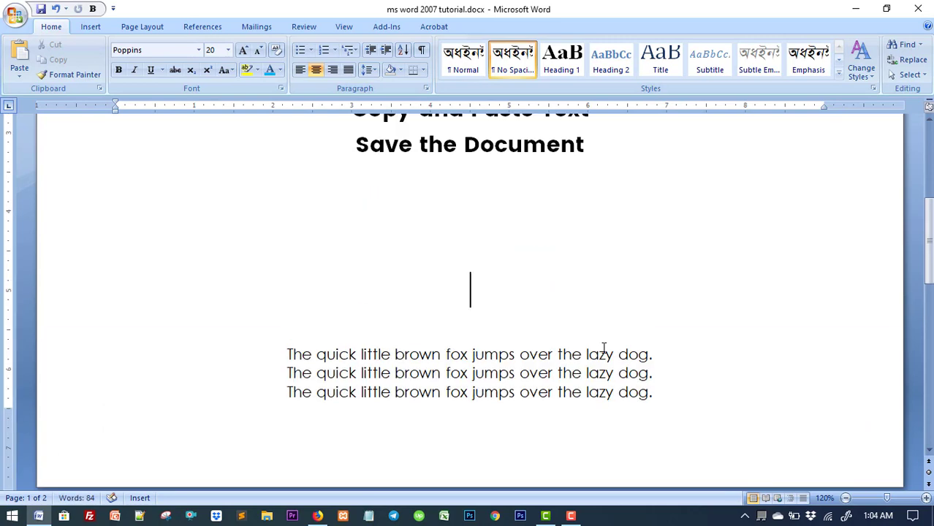
pyautogui.scroll(2, 604, 348)
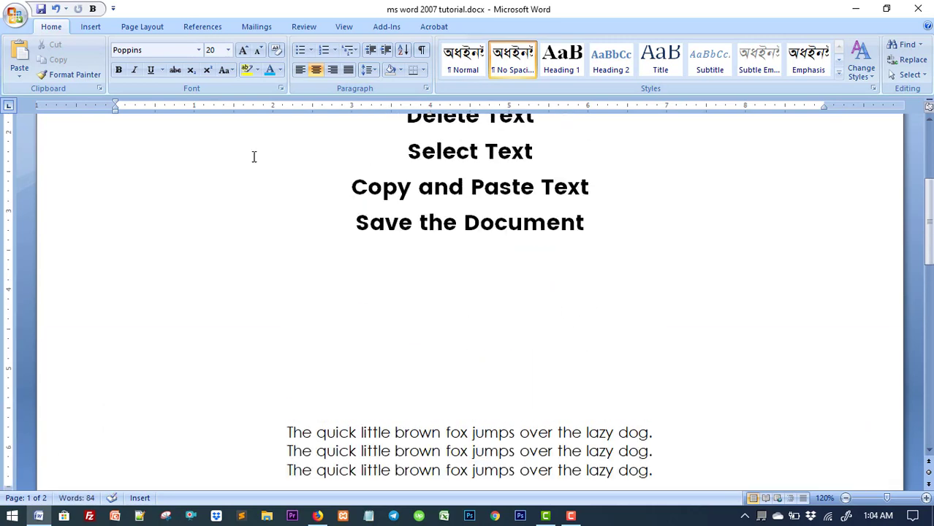
pyautogui.click(90, 27)
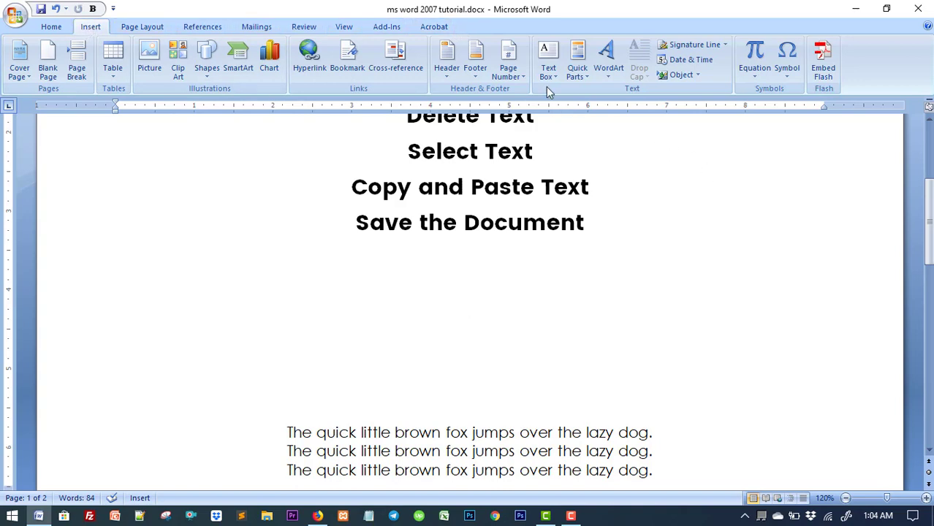
pyautogui.click(548, 52)
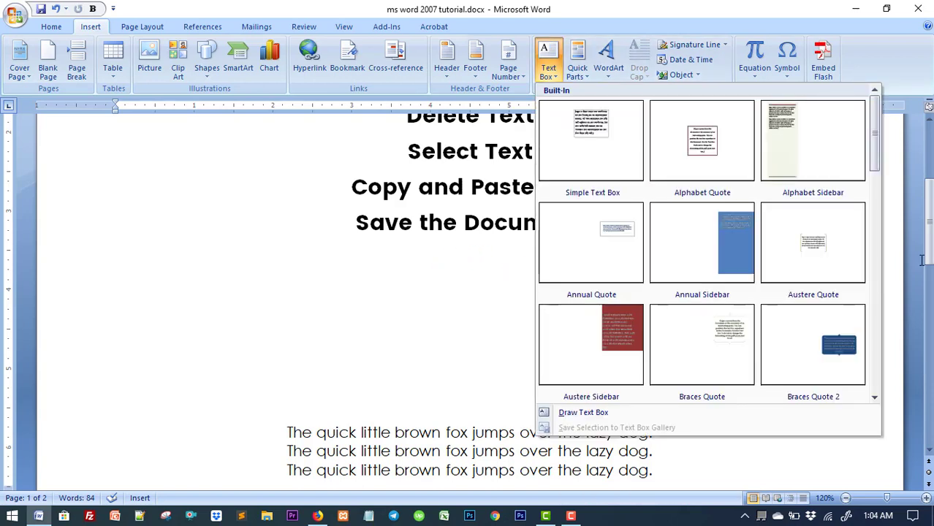
# Step: Insert a Simple Text Box from the Built-In gallery
pyautogui.scroll(-5, 786, 230)
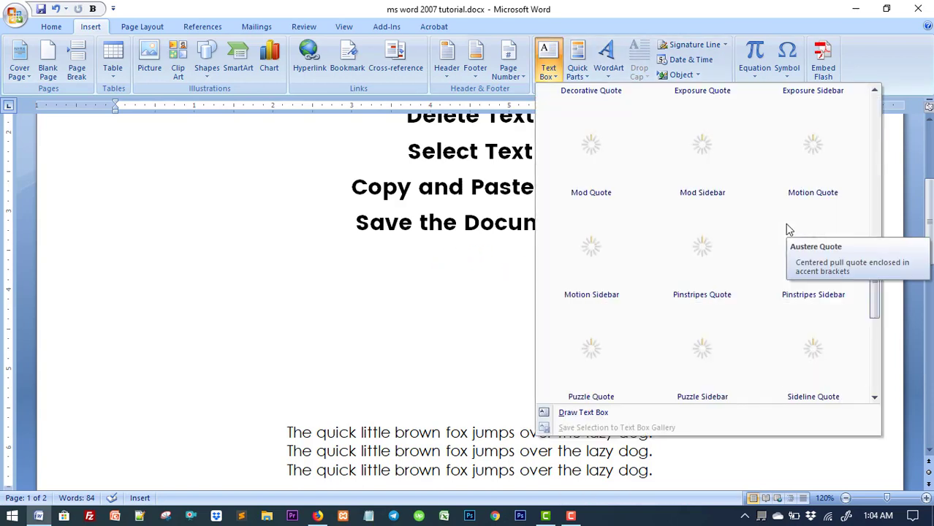
pyautogui.scroll(-3, 784, 223)
pyautogui.scroll(8, 760, 342)
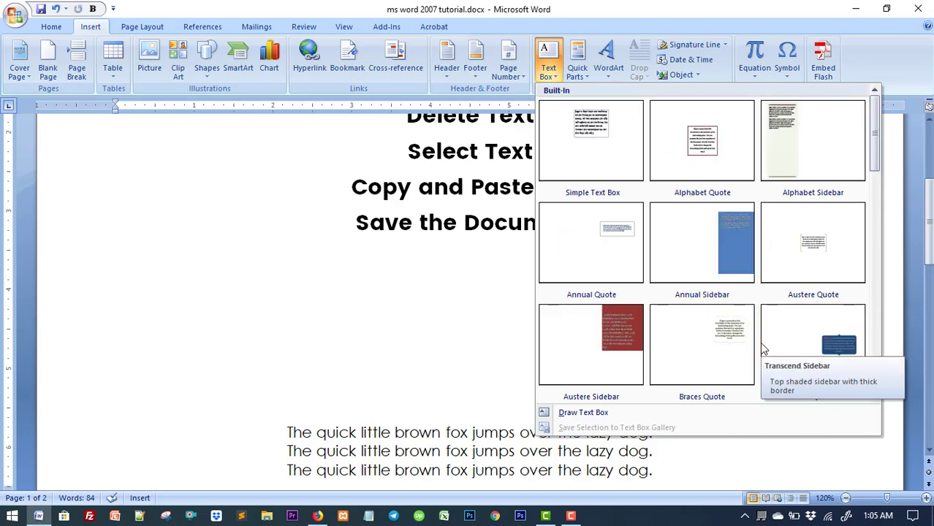
pyautogui.click(592, 128)
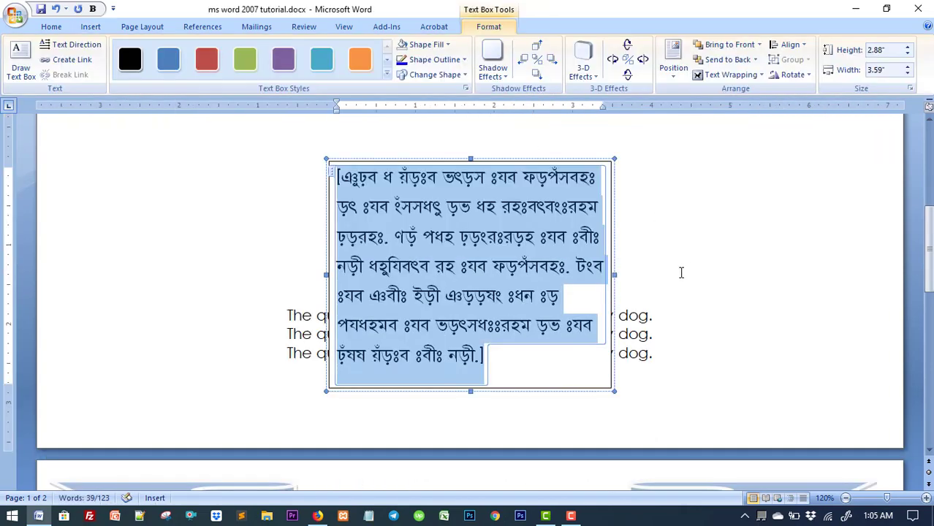
pyautogui.scroll(2, 680, 273)
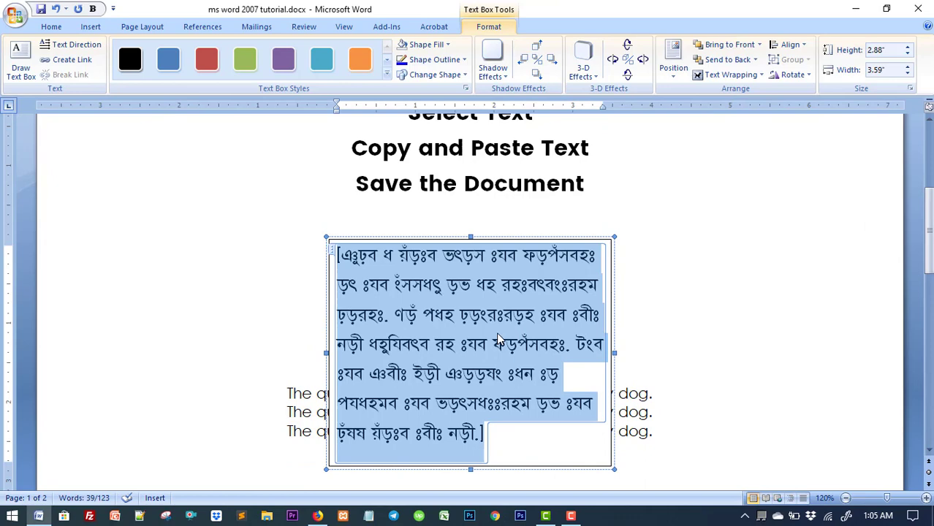
# Step: Select the four pangram lines on page 2
pyautogui.click(693, 334)
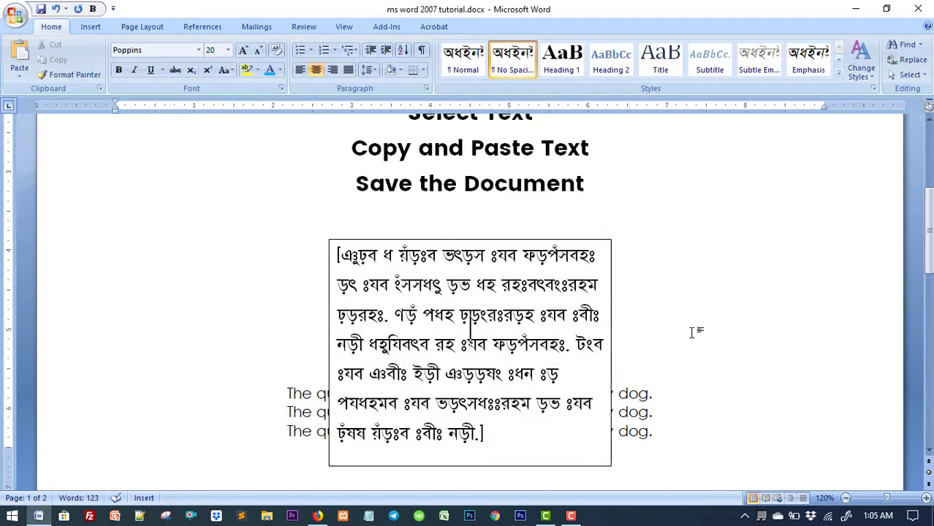
pyautogui.scroll(-3, 693, 334)
pyautogui.scroll(-4, 693, 334)
pyautogui.scroll(-3, 693, 333)
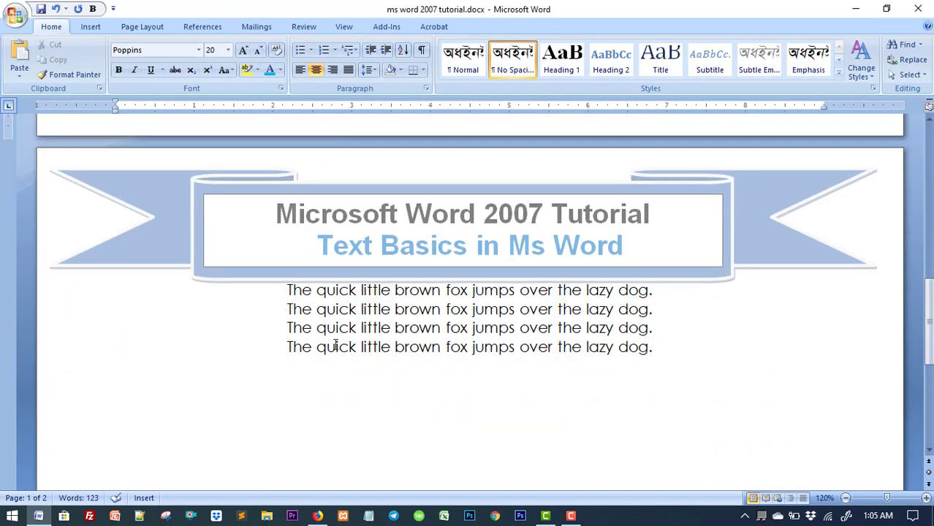
pyautogui.moveTo(286, 290); pyautogui.dragTo(672, 357)
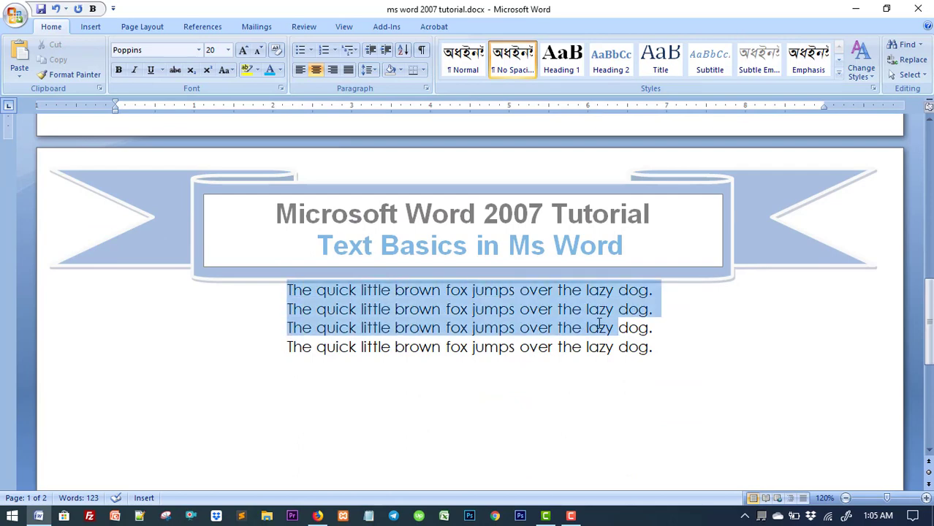
pyautogui.click(680, 361)
pyautogui.moveTo(283, 292); pyautogui.dragTo(744, 348)
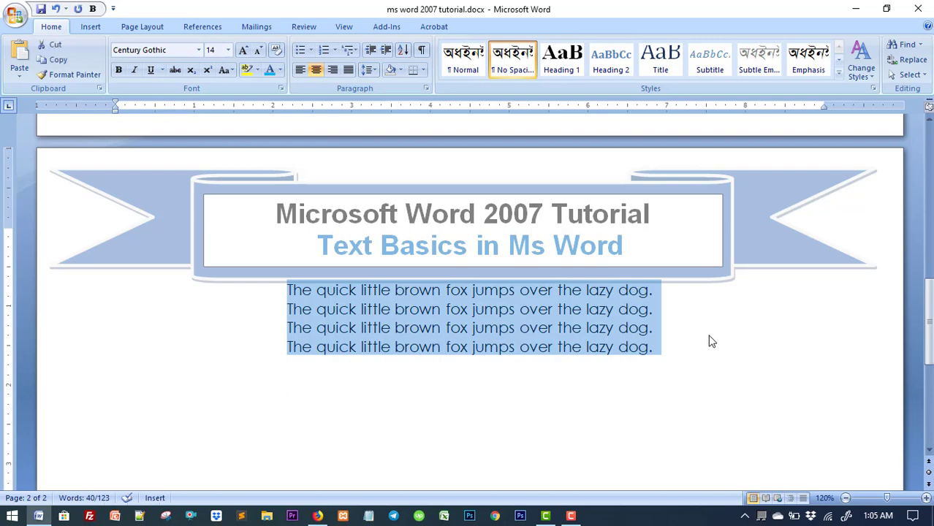
# Step: Replace the text box's placeholder text with the four copied pangram lines
pyautogui.scroll(4, 712, 341)
pyautogui.scroll(5, 709, 317)
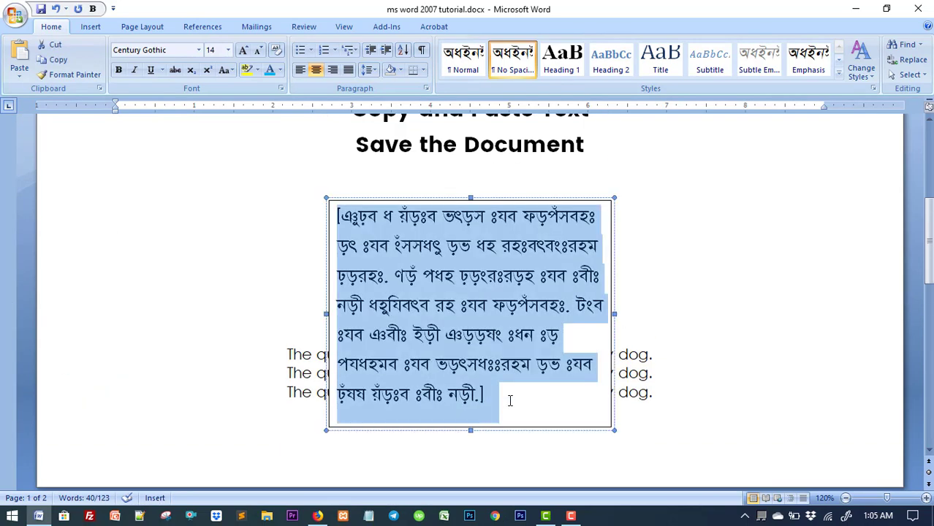
pyautogui.press('Delete')
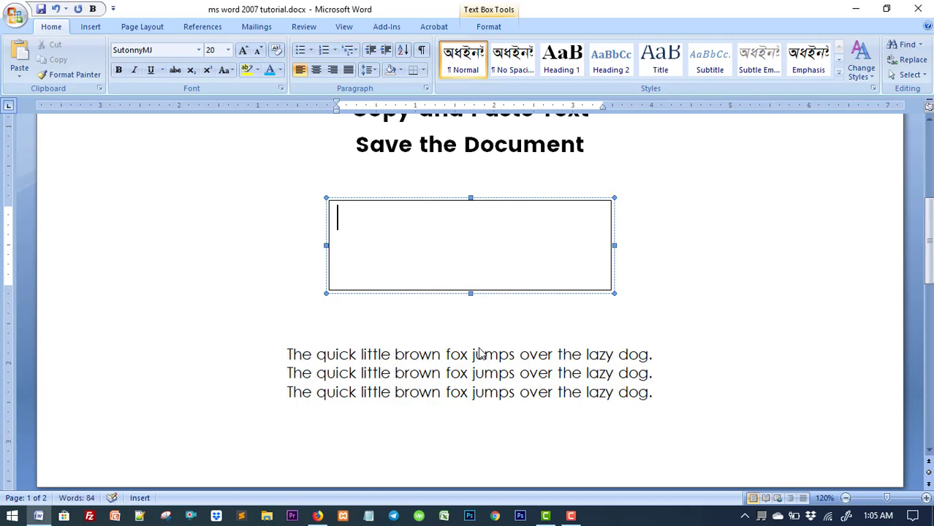
pyautogui.hotkey('ctrl', 'v')
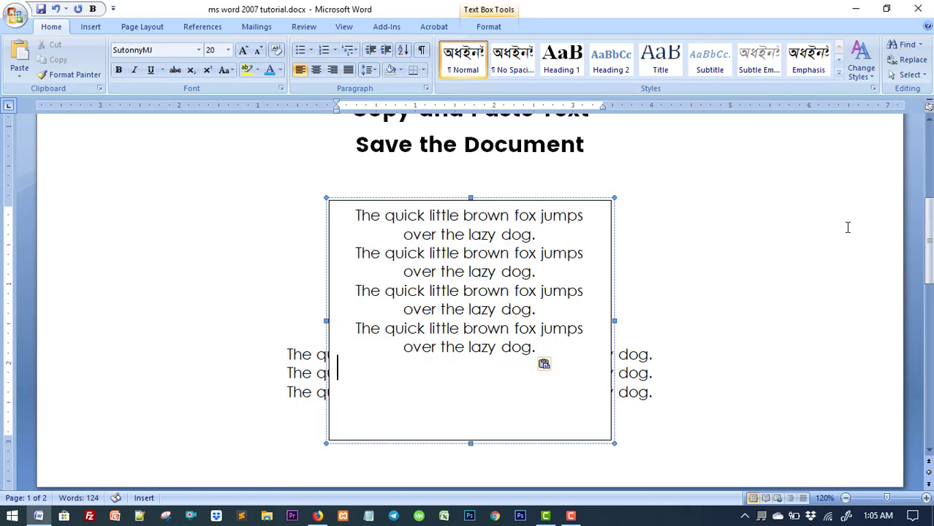
pyautogui.click(549, 276)
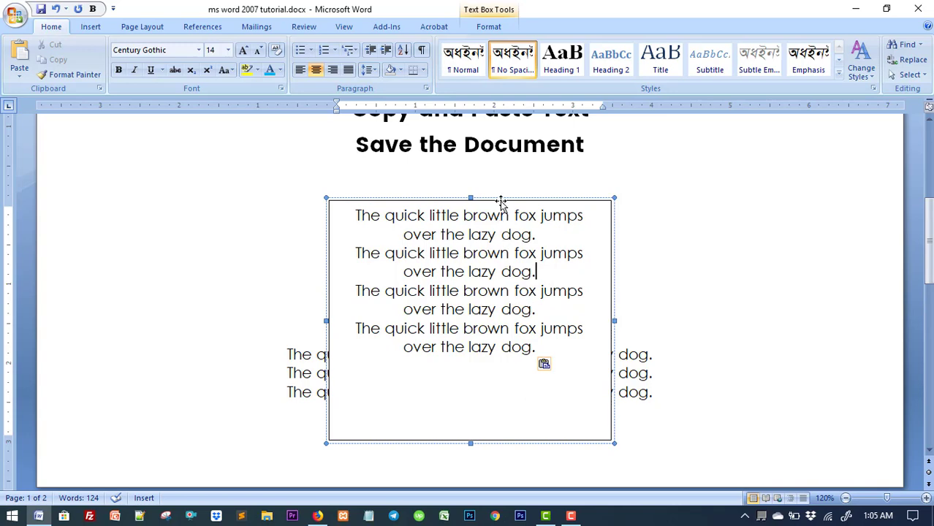
# Step: Move the text box to the left margin and resize it so each sentence fits one line
pyautogui.moveTo(500, 201); pyautogui.dragTo(242, 176)
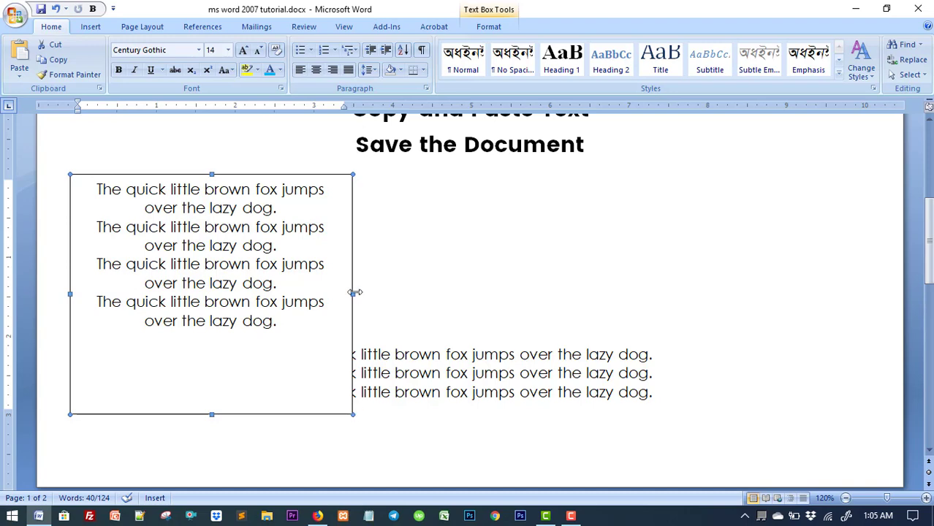
pyautogui.moveTo(353, 292); pyautogui.dragTo(616, 286)
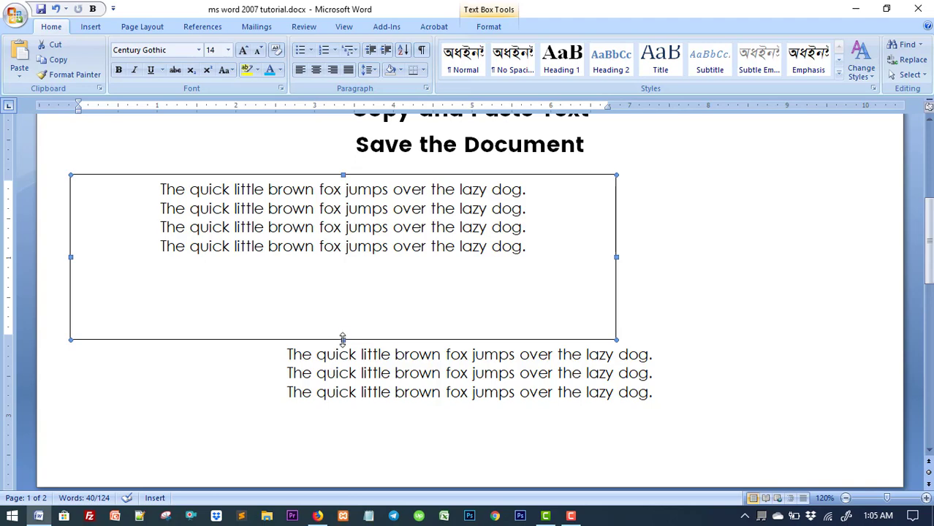
pyautogui.moveTo(343, 339); pyautogui.dragTo(336, 271)
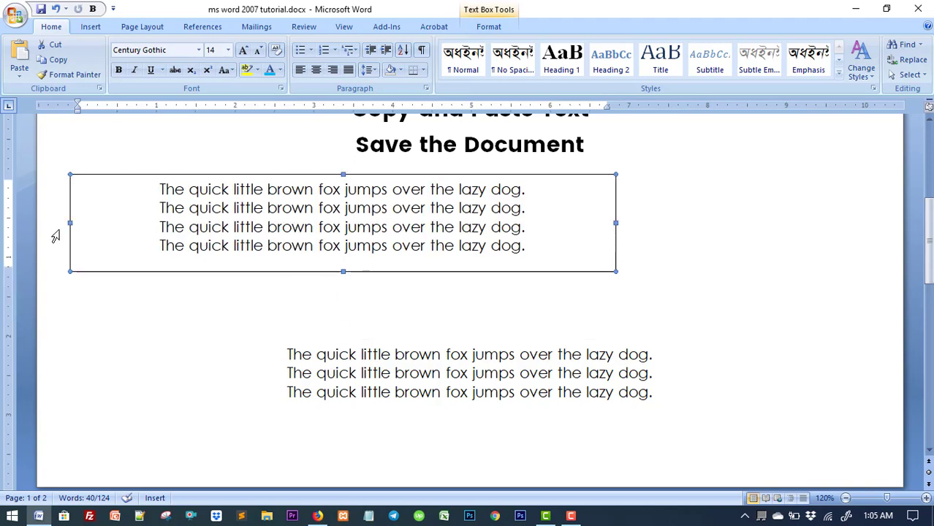
pyautogui.moveTo(71, 223); pyautogui.dragTo(138, 223)
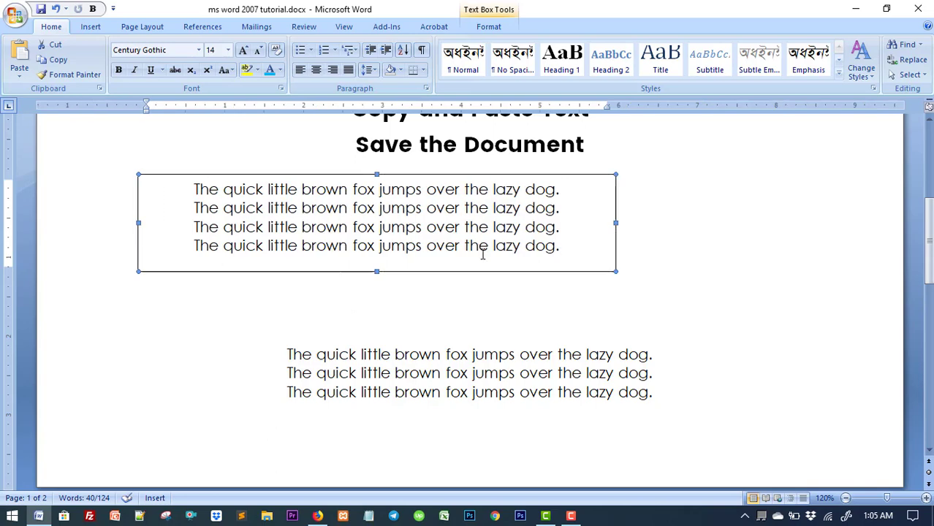
pyautogui.moveTo(139, 223); pyautogui.dragTo(169, 215)
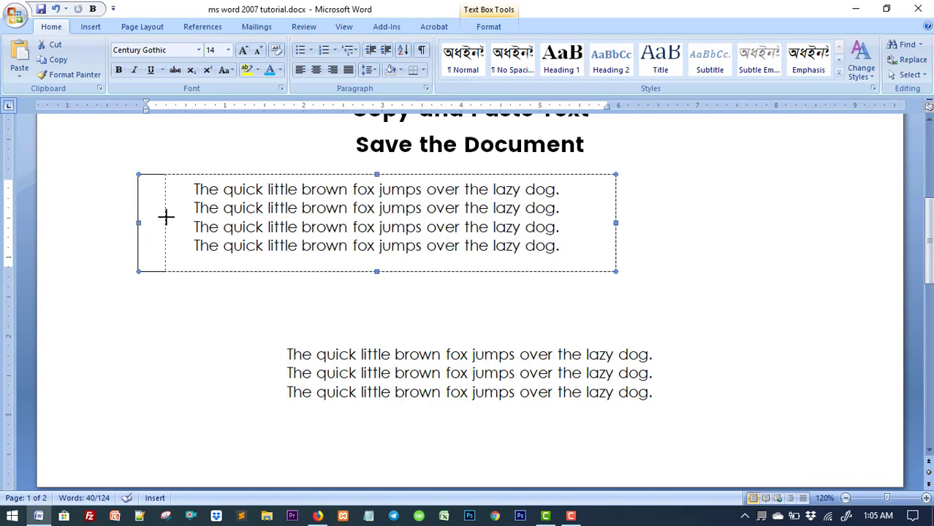
pyautogui.moveTo(616, 223); pyautogui.dragTo(633, 223)
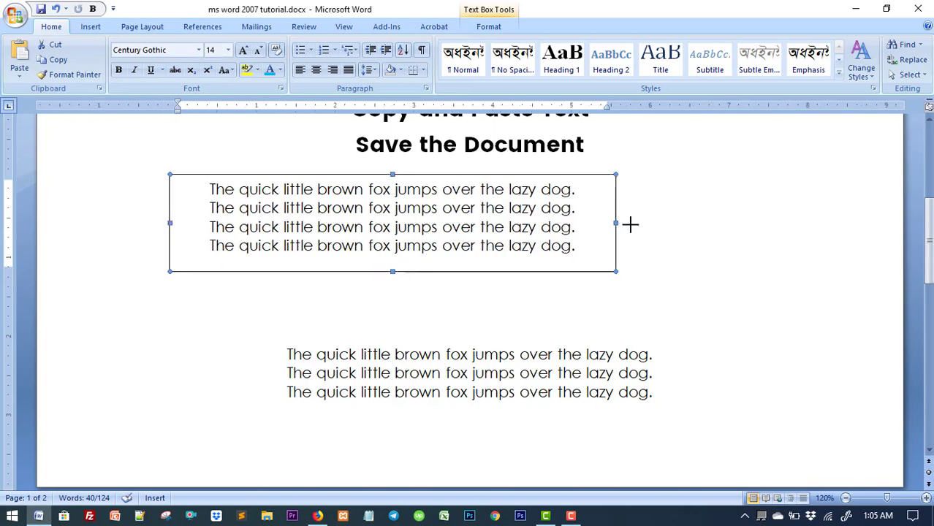
pyautogui.click(498, 296)
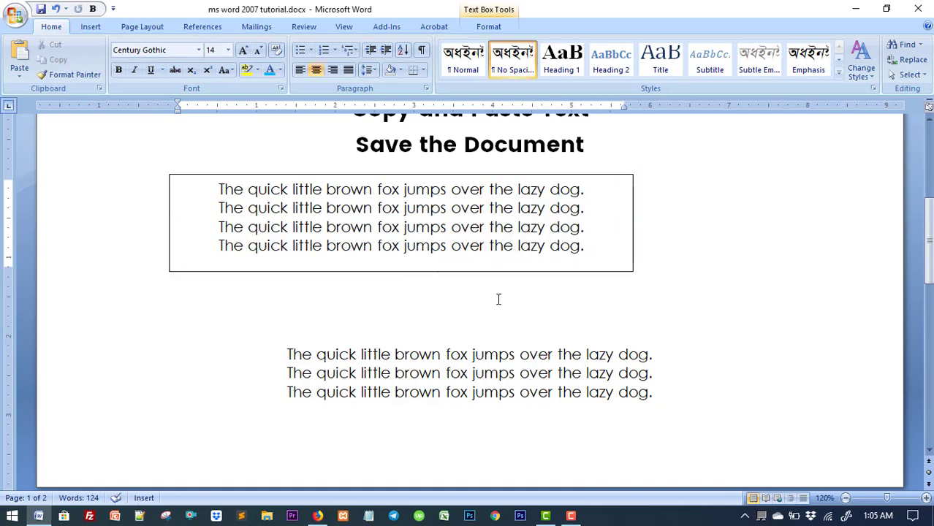
# Step: Select the whole pangram text box by its border, ready for restyling
pyautogui.click(495, 272)
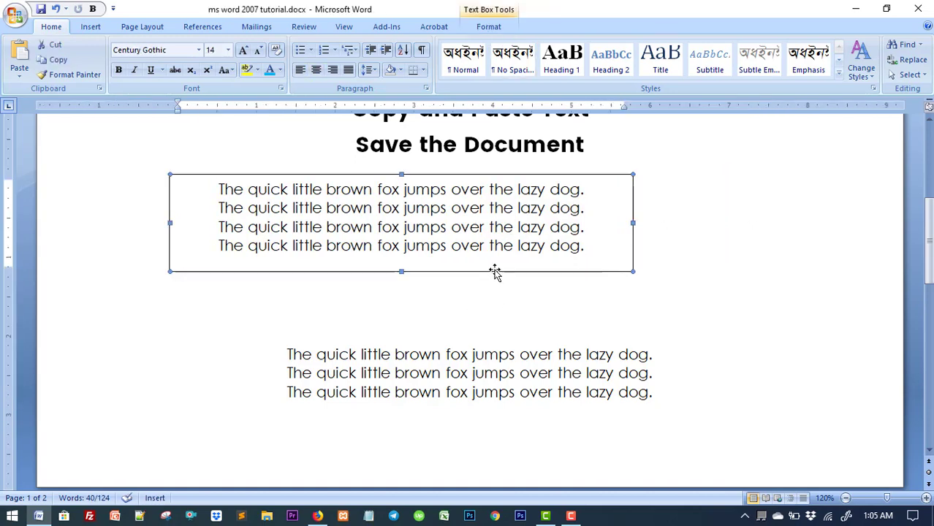
pyautogui.click(89, 30)
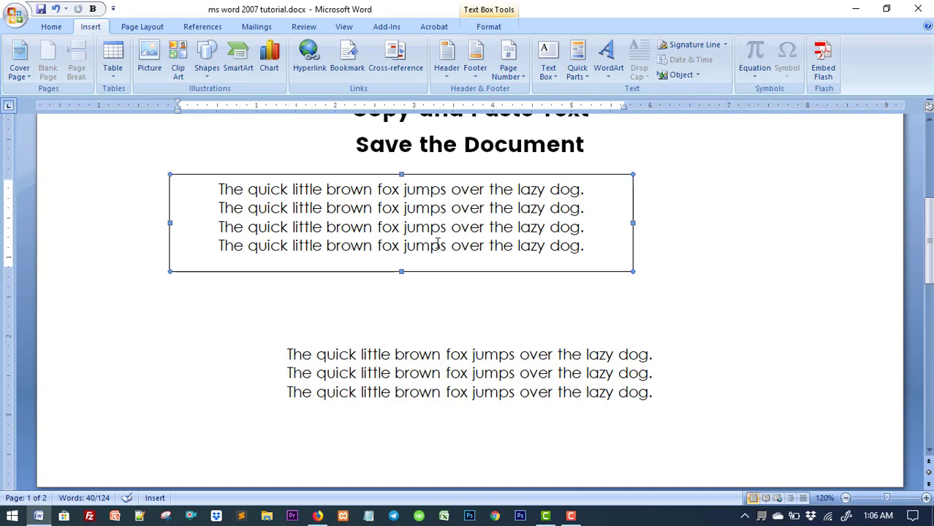
pyautogui.click(471, 208)
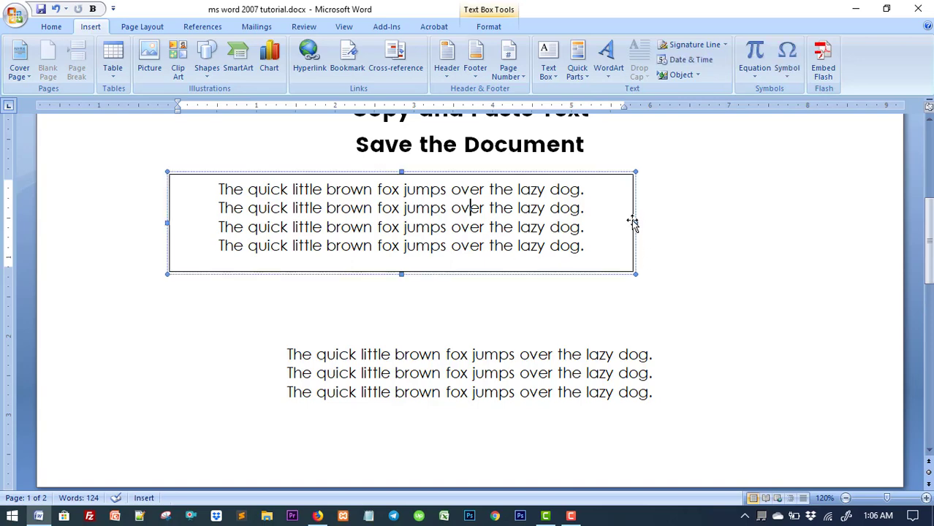
pyautogui.moveTo(604, 174); pyautogui.dragTo(604, 174)
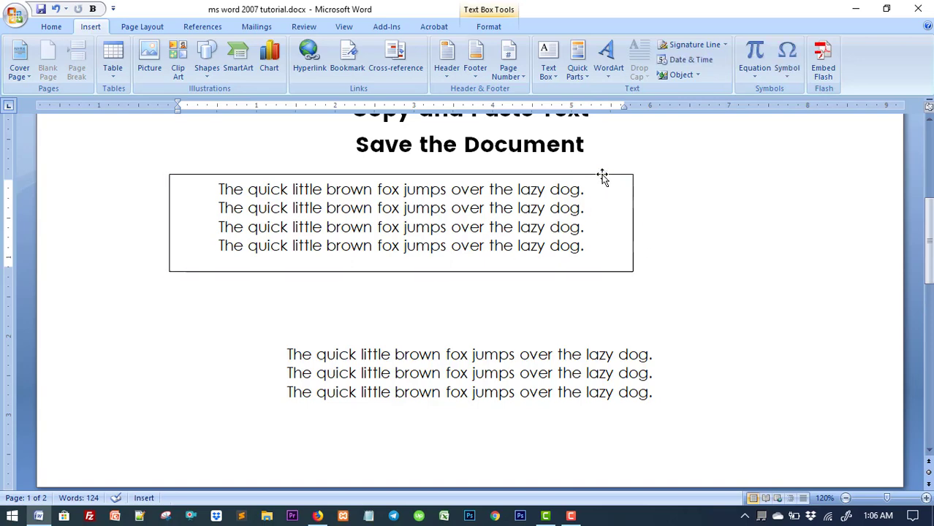
pyautogui.click(604, 174)
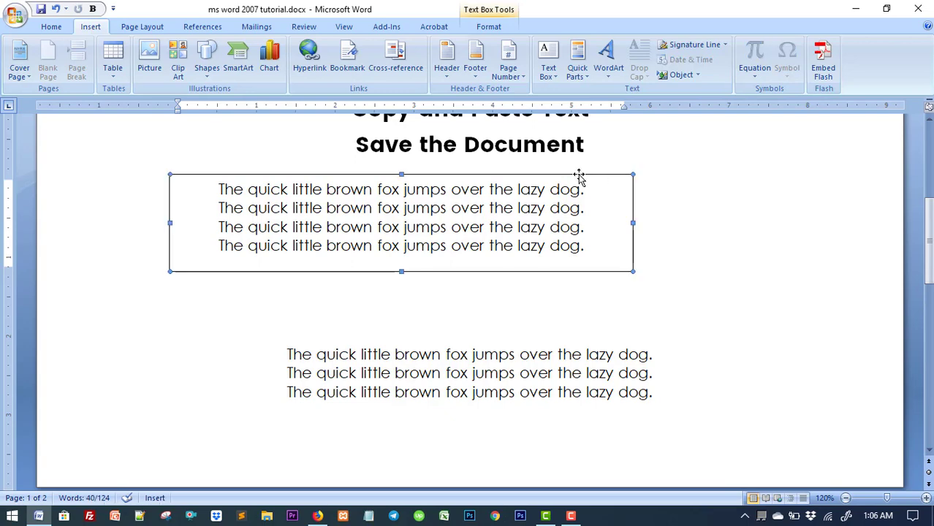
pyautogui.click(599, 215)
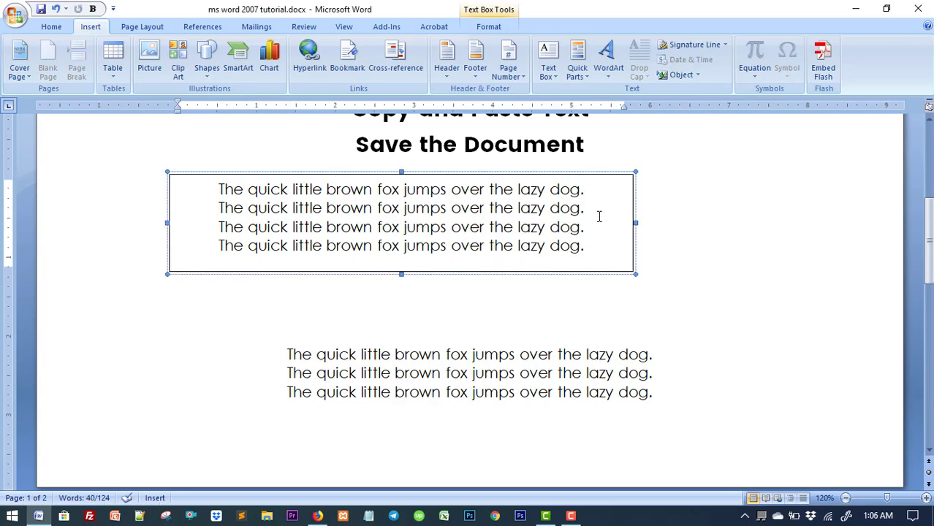
pyautogui.click(456, 212)
pyautogui.press('Right')
pyautogui.click(595, 223)
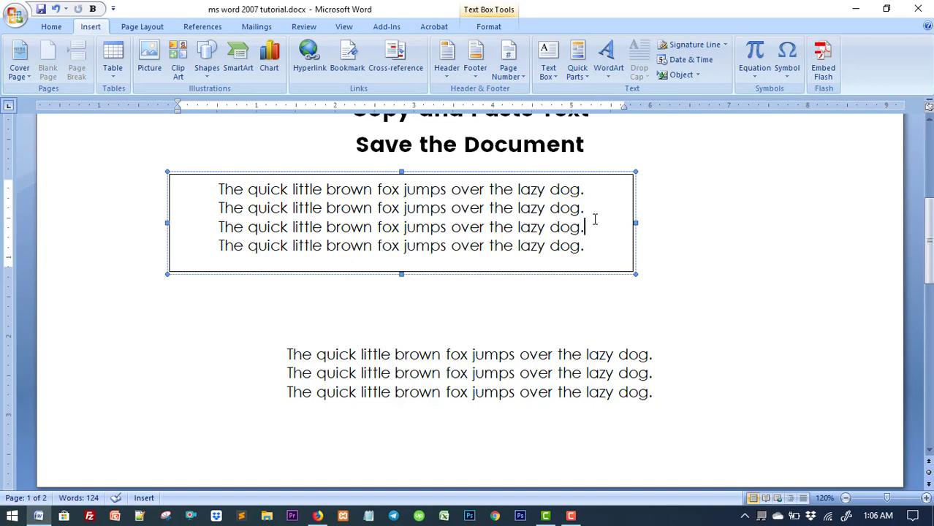
pyautogui.click(541, 174)
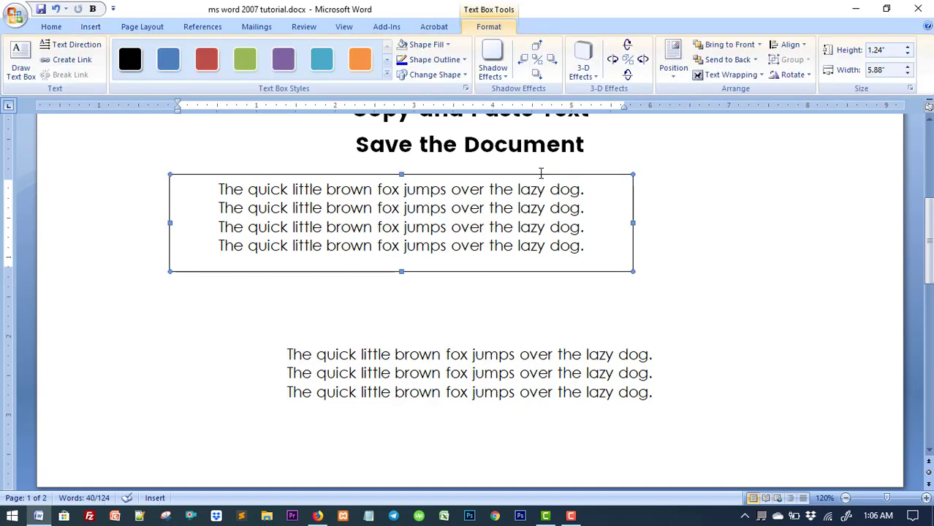
# Step: Try the red, green, orange and black box styles, giving the text box an orange fill
pyautogui.click(207, 59)
pyautogui.click(470, 228)
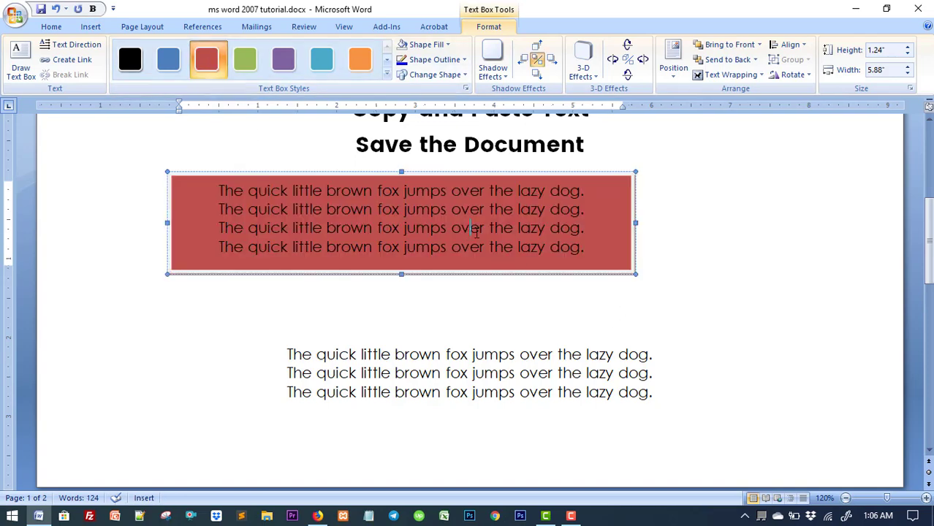
pyautogui.click(245, 61)
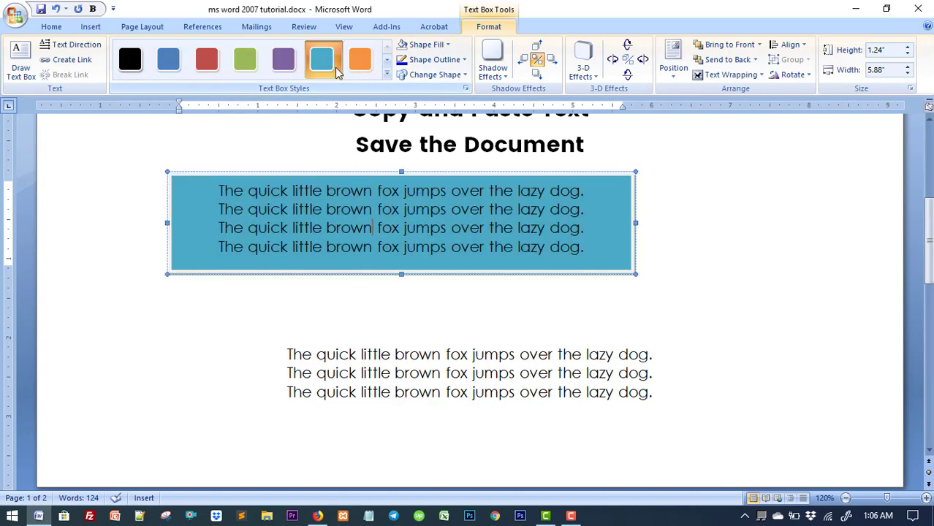
pyautogui.click(355, 61)
pyautogui.click(140, 64)
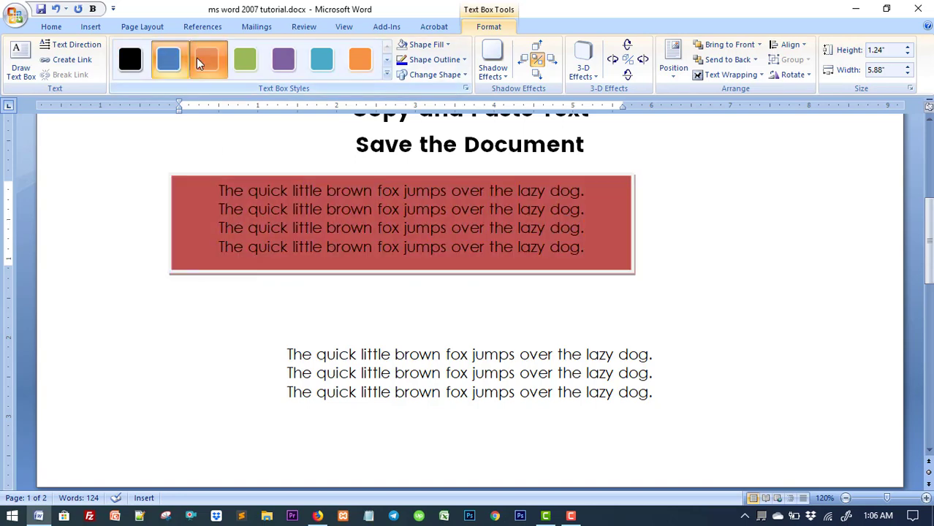
pyautogui.click(199, 63)
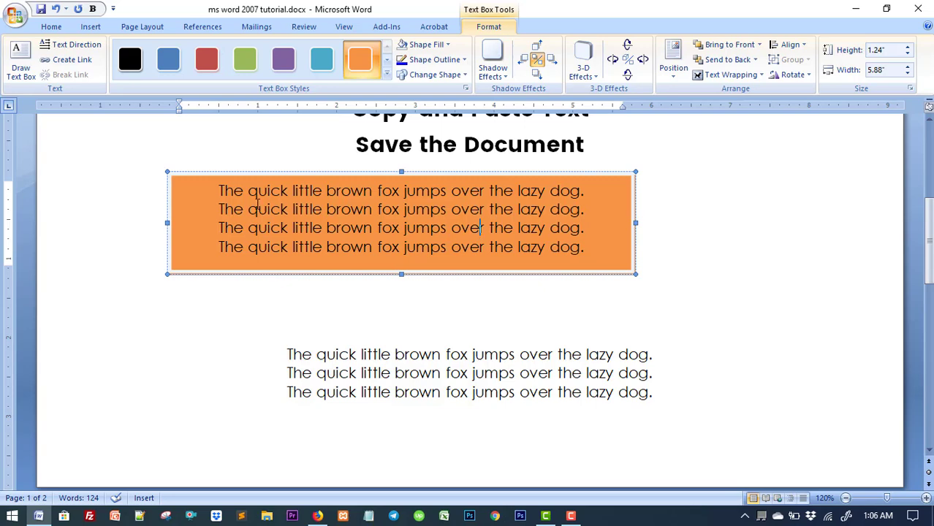
# Step: Make the four pangram lines inside the box white
pyautogui.moveTo(219, 191); pyautogui.dragTo(598, 246)
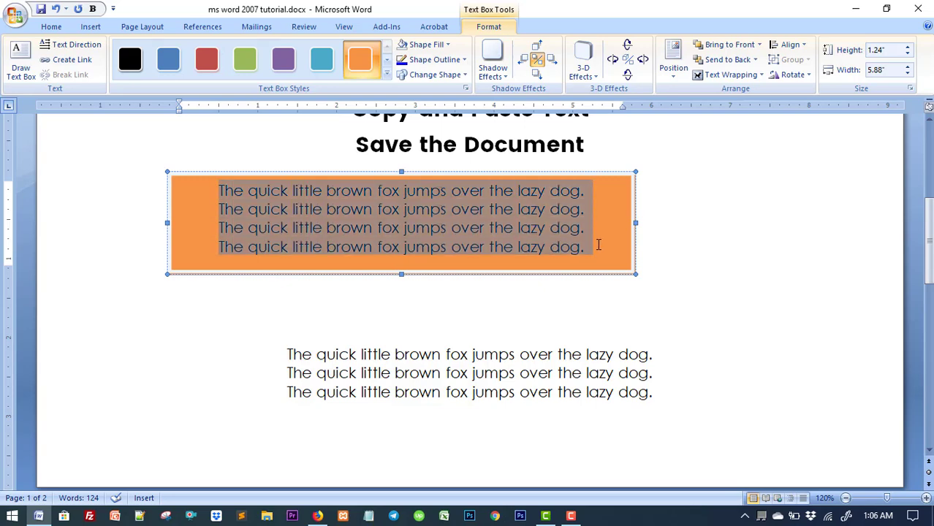
pyautogui.click(54, 27)
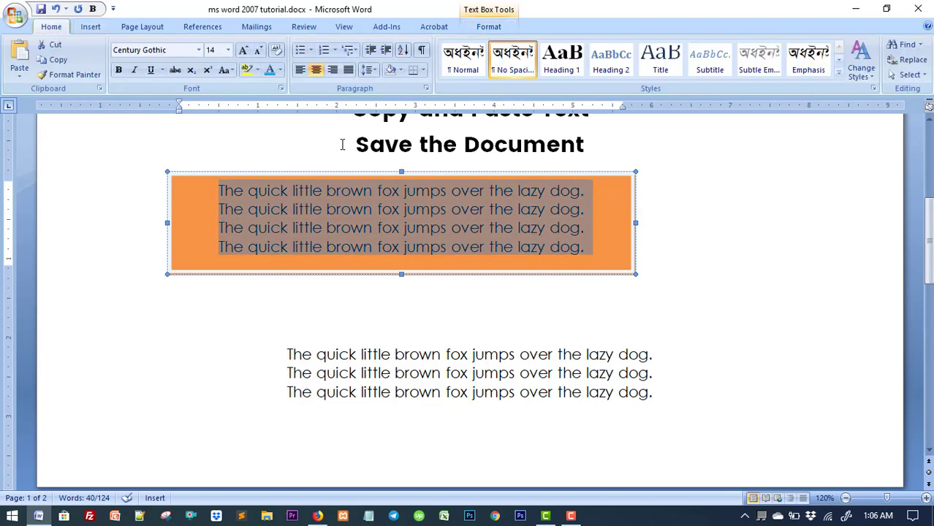
pyautogui.click(280, 70)
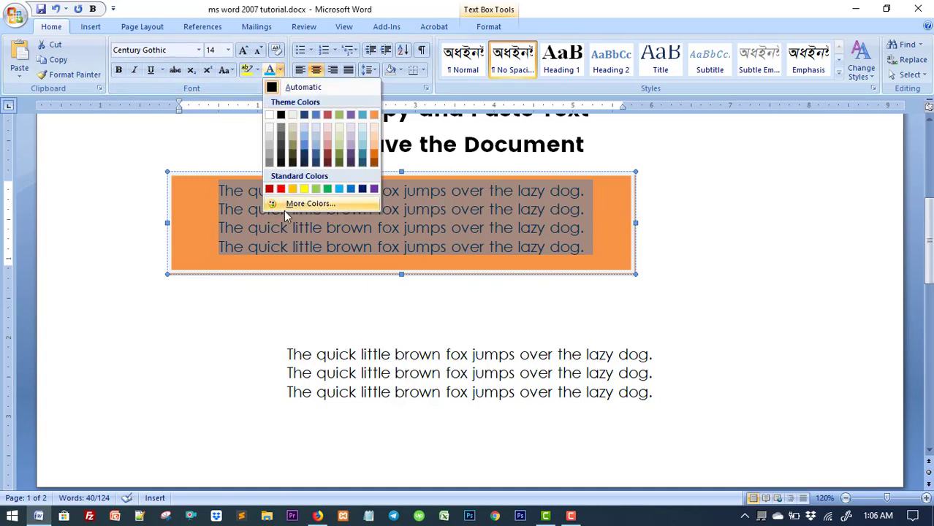
pyautogui.click(271, 117)
pyautogui.click(400, 210)
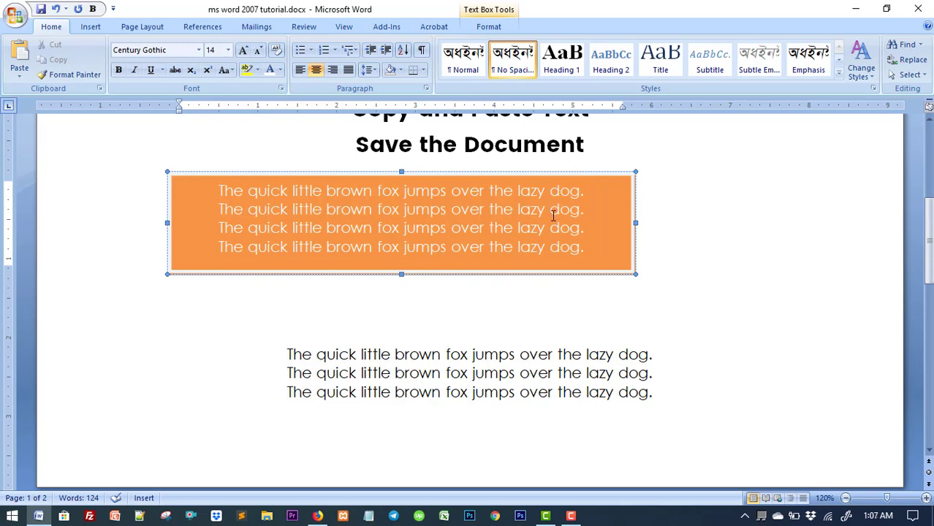
pyautogui.scroll(2, 555, 226)
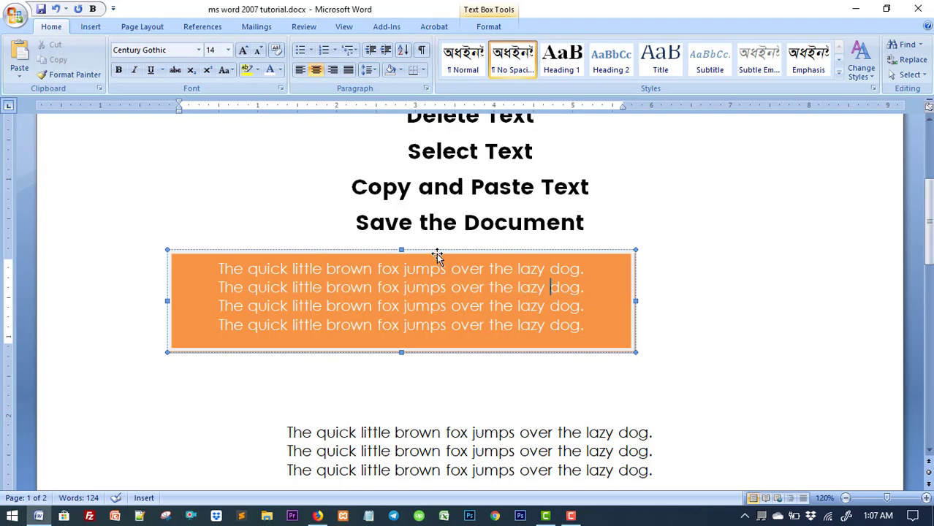
# Step: Move the orange box further right and adjust its right and bottom edges
pyautogui.moveTo(437, 255); pyautogui.dragTo(630, 258)
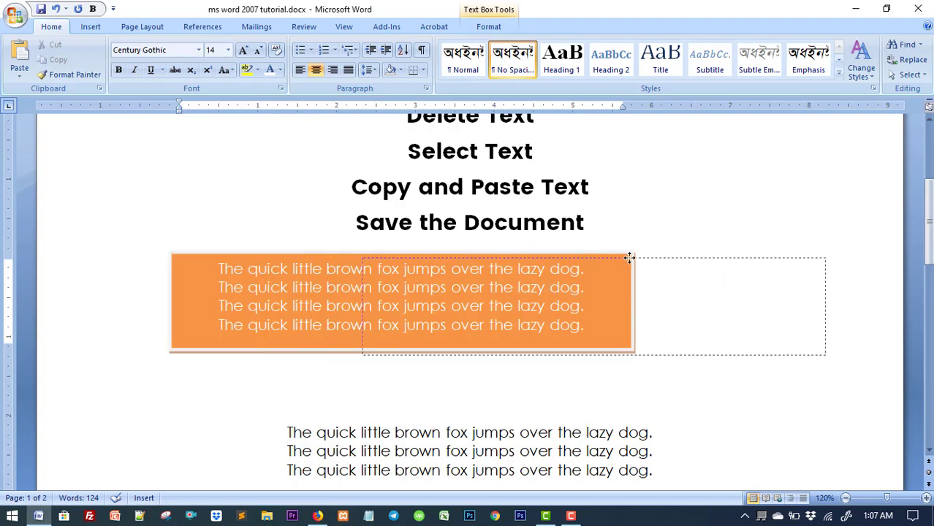
pyautogui.moveTo(630, 259); pyautogui.dragTo(570, 258)
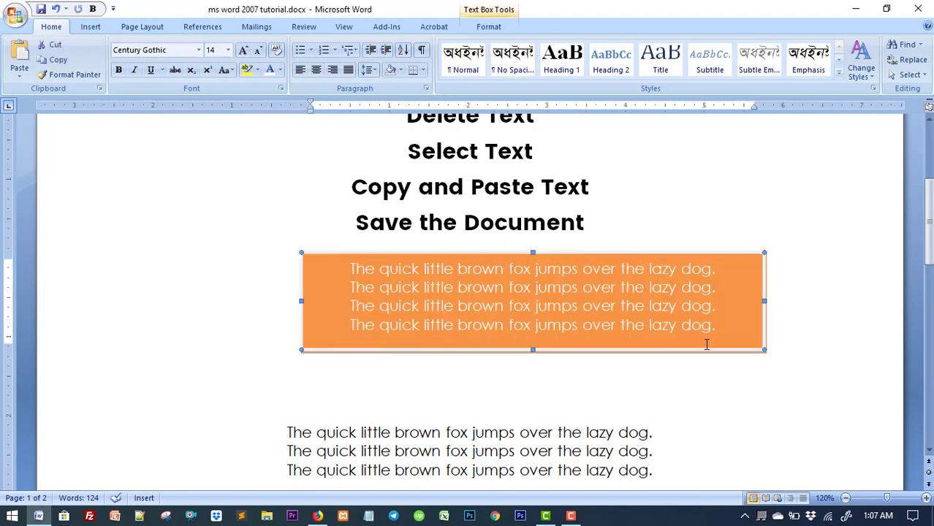
pyautogui.doubleClick(689, 306)
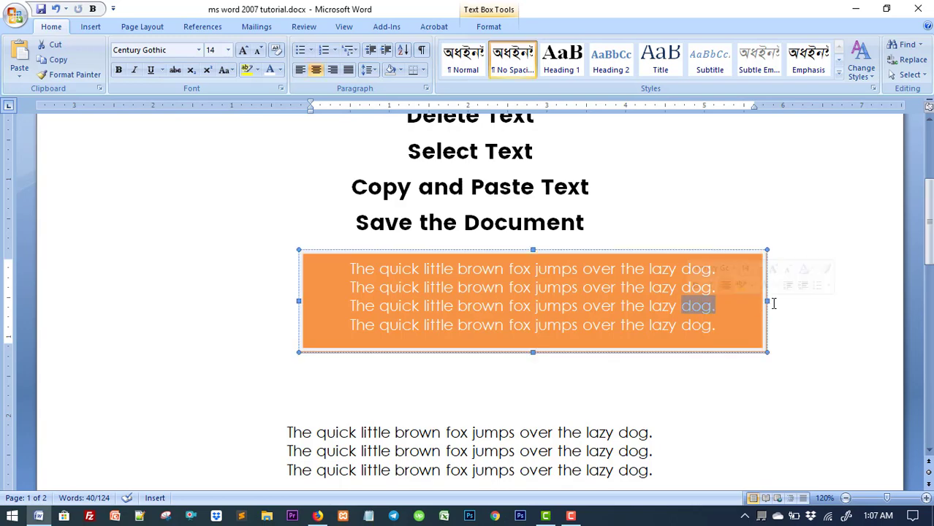
pyautogui.moveTo(574, 306); pyautogui.dragTo(529, 306)
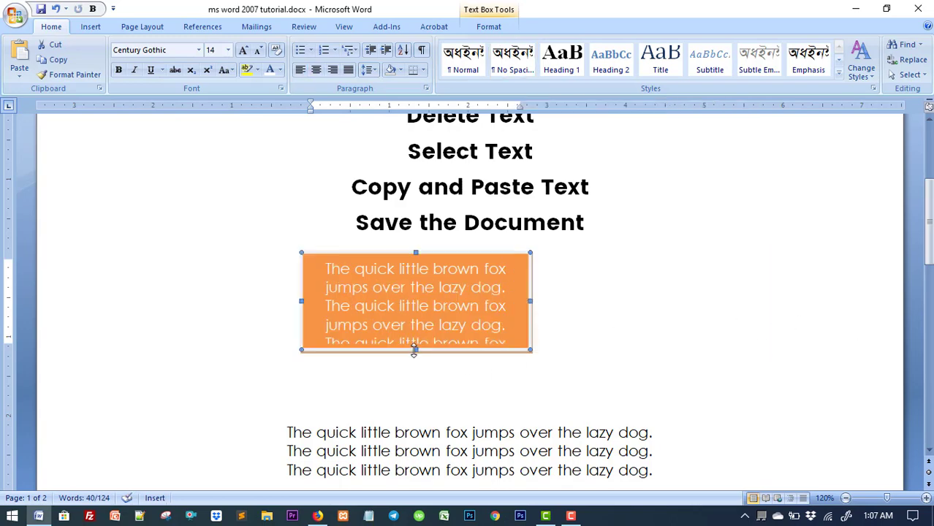
pyautogui.moveTo(412, 414); pyautogui.dragTo(414, 435)
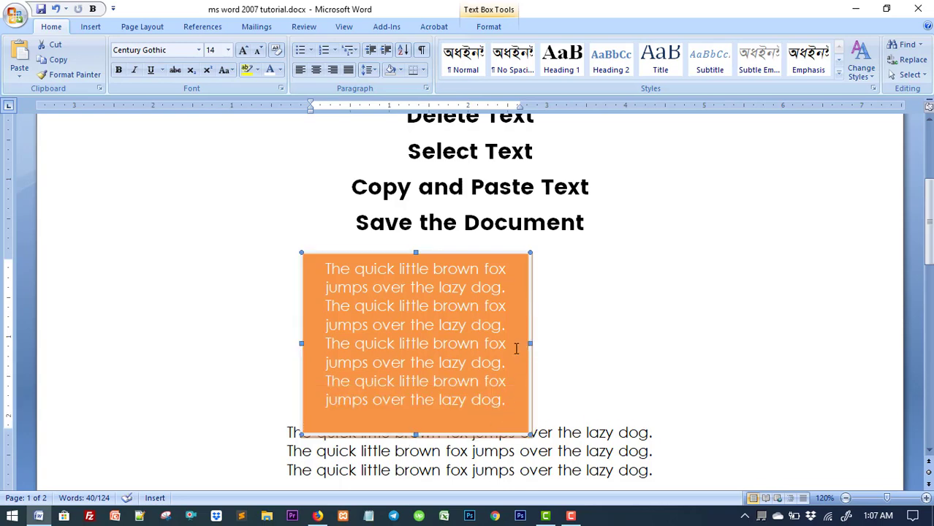
pyautogui.scroll(-5, 455, 354)
pyautogui.scroll(5, 455, 351)
pyautogui.scroll(1, 446, 354)
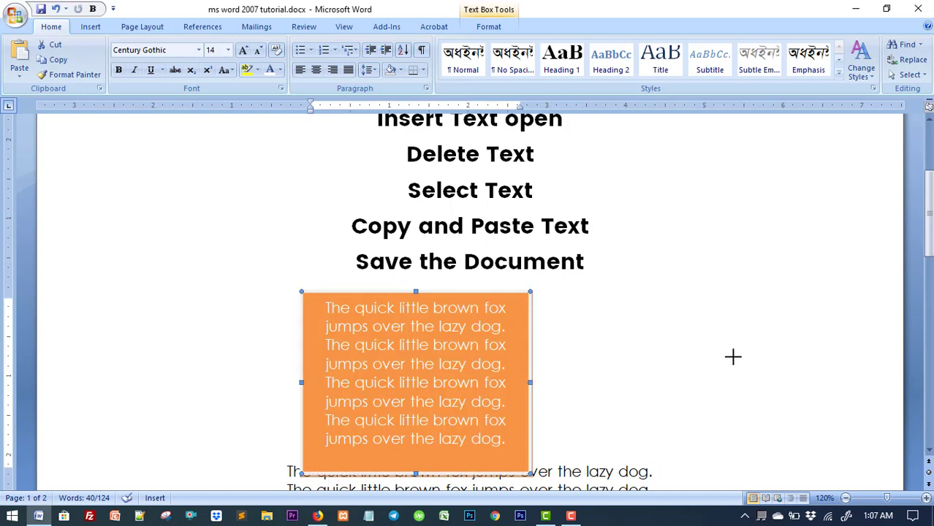
# Step: Widen and shorten the orange box so each sentence fits on one line
pyautogui.moveTo(531, 383); pyautogui.dragTo(766, 350)
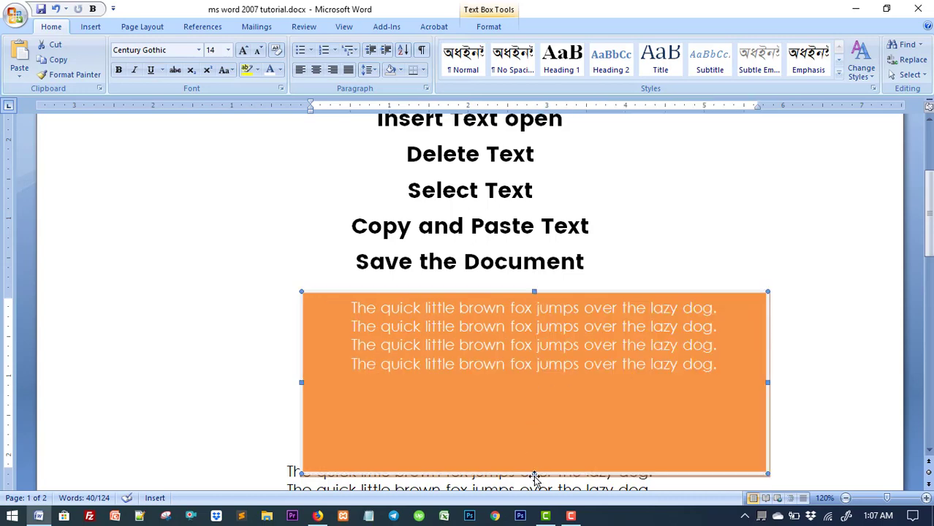
pyautogui.moveTo(535, 474); pyautogui.dragTo(531, 393)
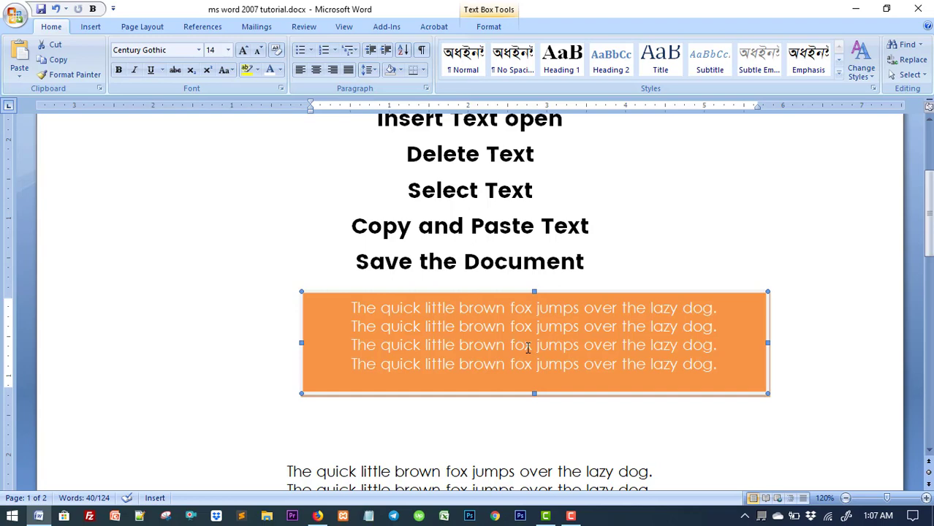
pyautogui.click(677, 244)
pyautogui.scroll(1, 571, 329)
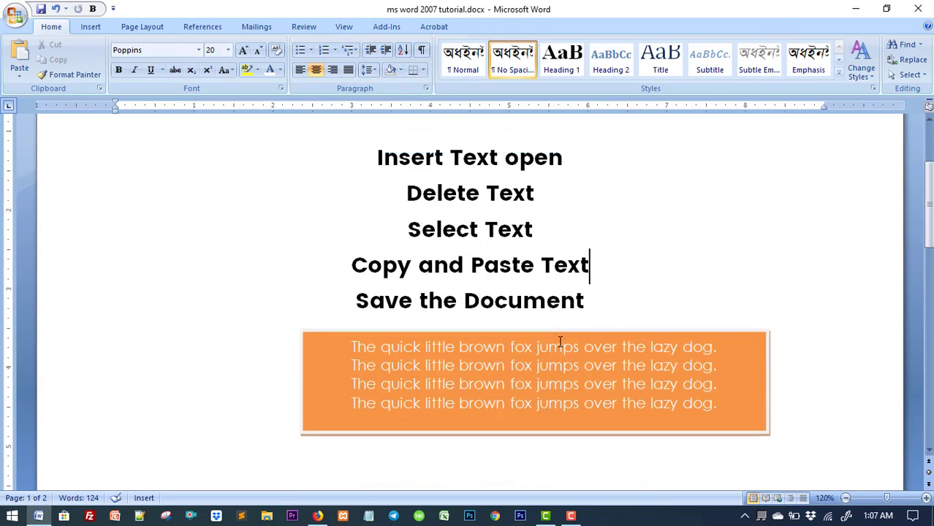
pyautogui.scroll(-1, 571, 414)
pyautogui.click(578, 360)
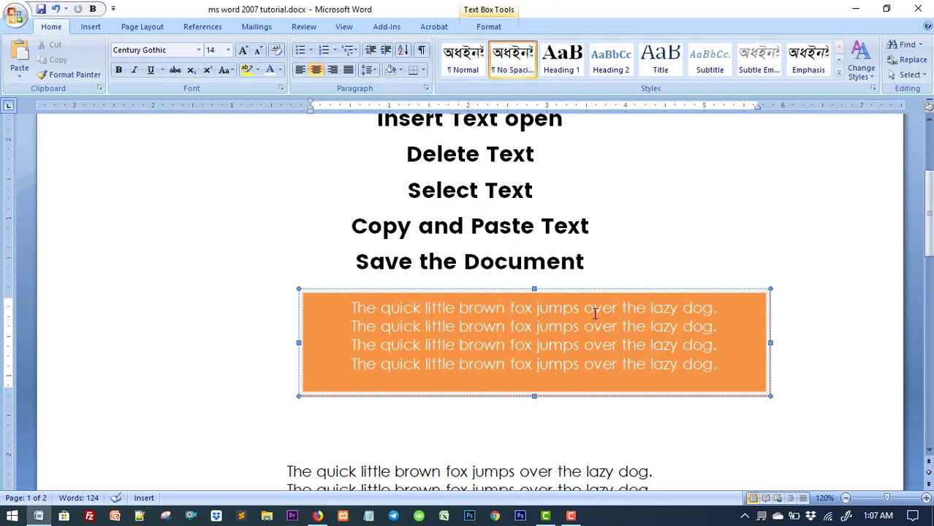
pyautogui.scroll(-7, 594, 313)
pyautogui.scroll(-10, 595, 313)
pyautogui.scroll(3, 594, 314)
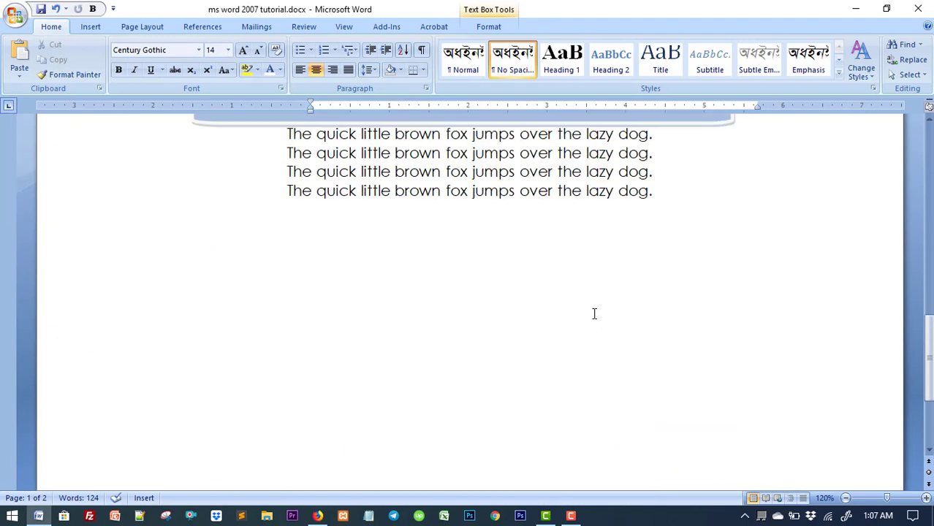
pyautogui.scroll(1, 457, 329)
pyautogui.click(467, 332)
pyautogui.scroll(2, 469, 334)
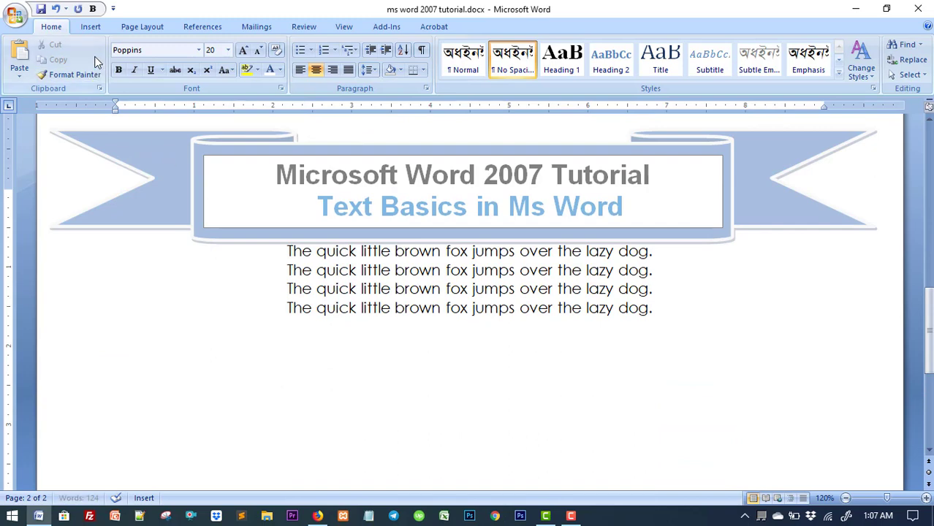
# Step: Insert an Alphabet Quote text box from the Insert tab's Text Box gallery
pyautogui.click(91, 27)
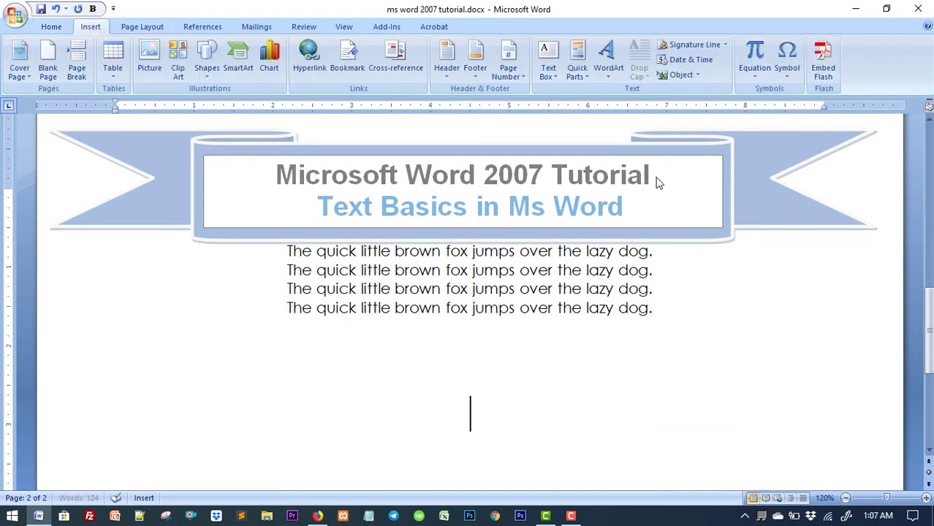
pyautogui.click(548, 51)
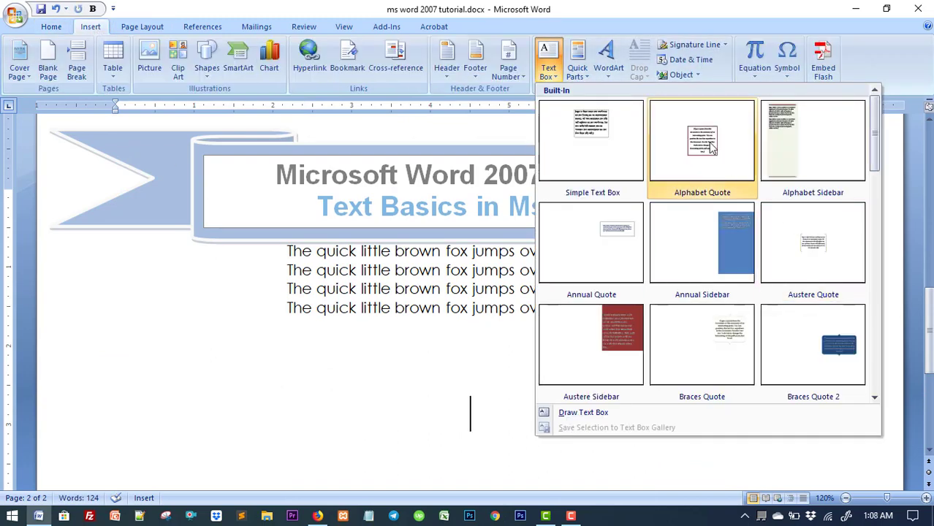
pyautogui.click(710, 144)
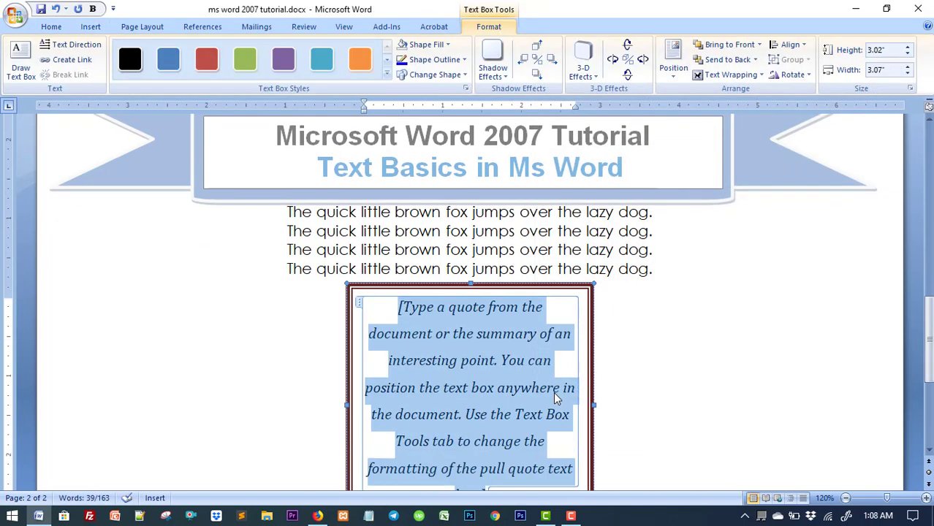
# Step: Replace the placeholder with 'The quick little brown fox jumps over the lazy dog.', correcting typos
pyautogui.press('Delete')
pyautogui.write('The')
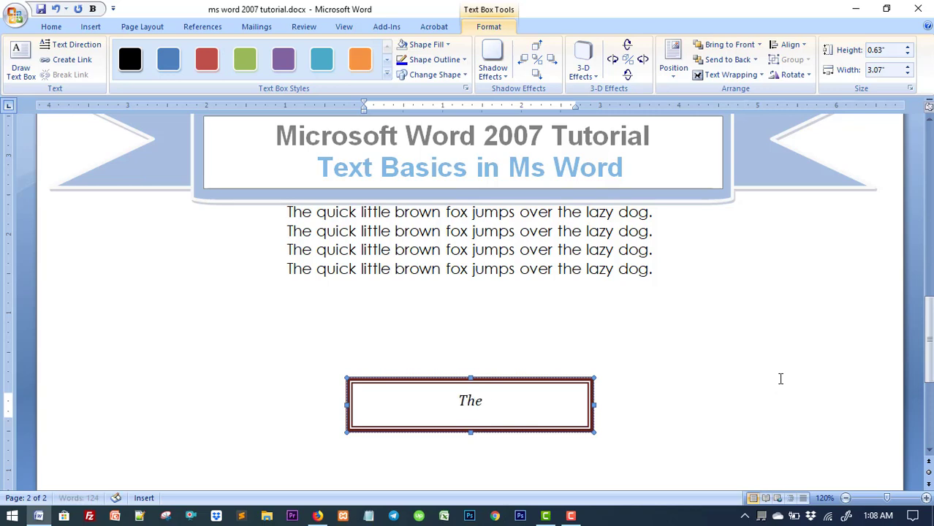
pyautogui.write(' quick')
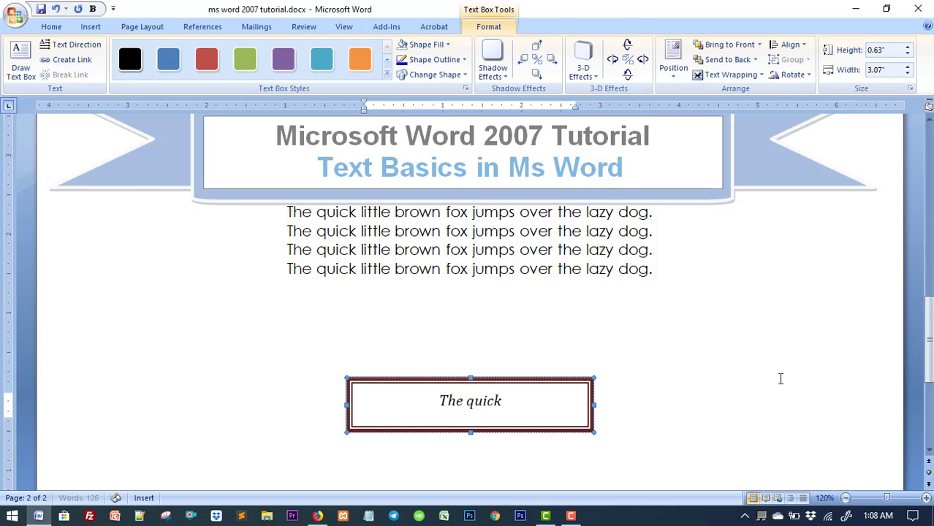
pyautogui.write(' little ')
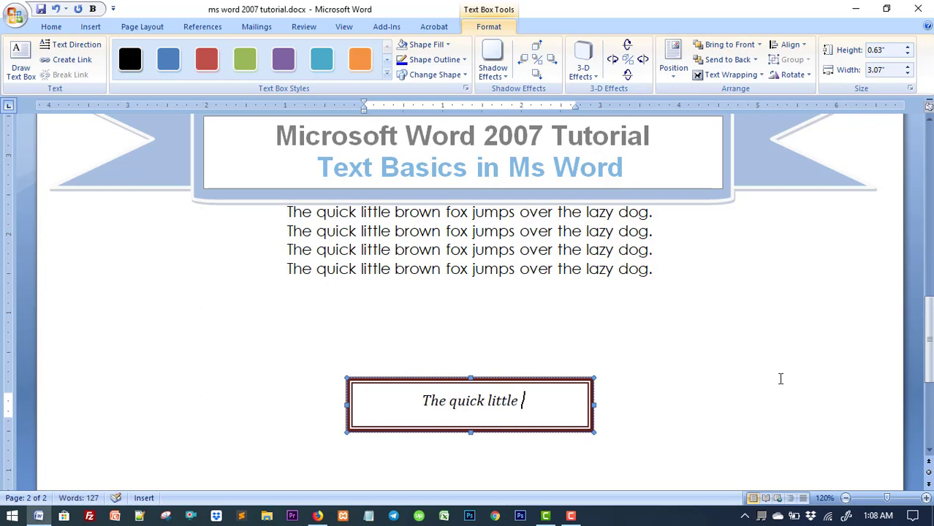
pyautogui.write('brown ')
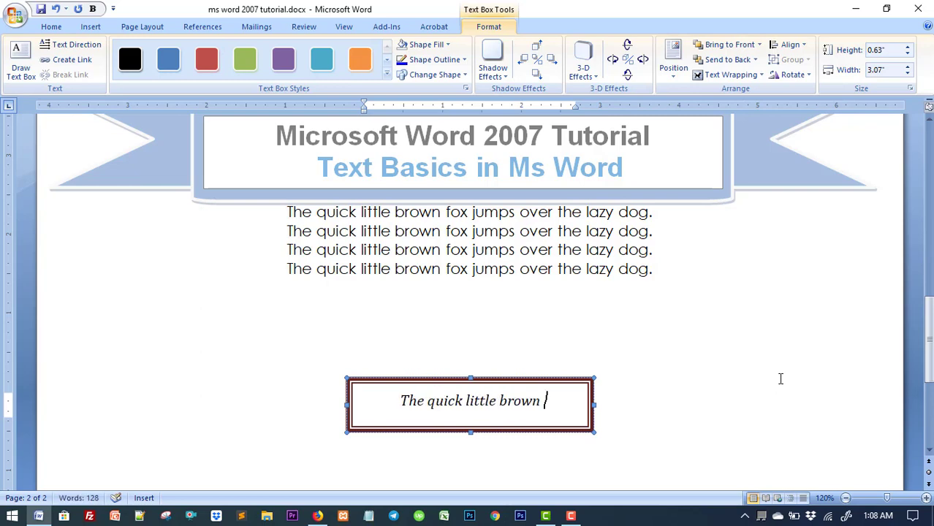
pyautogui.write('fox jumos')
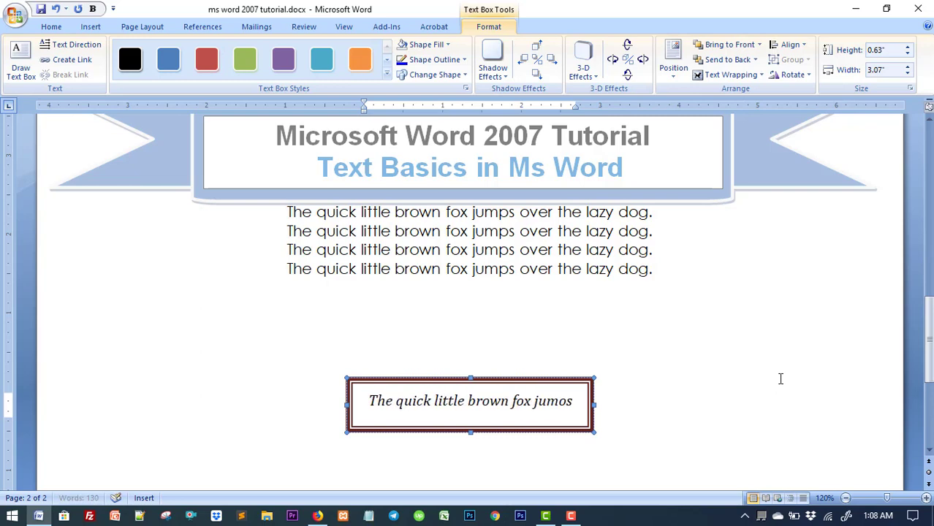
pyautogui.press('BackSpace')
pyautogui.press('BackSpace')
pyautogui.write('ps')
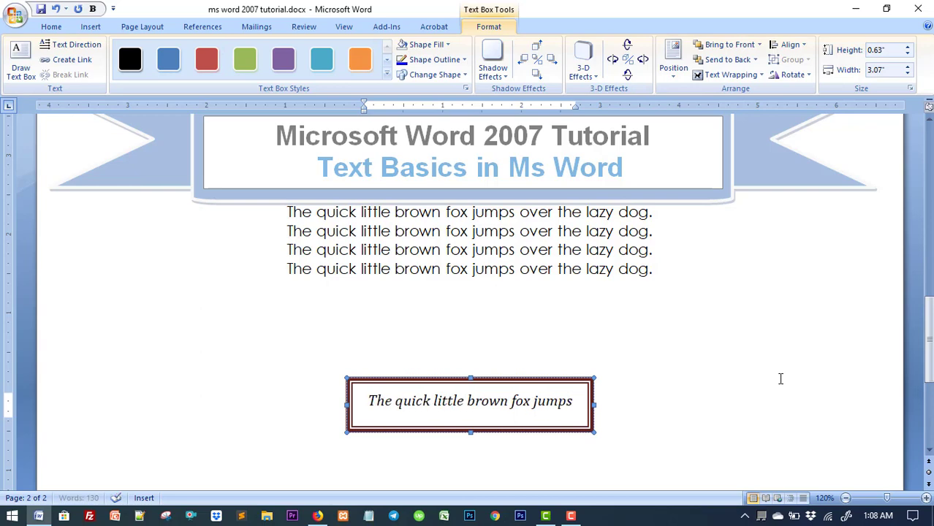
pyautogui.write(' over the lzy')
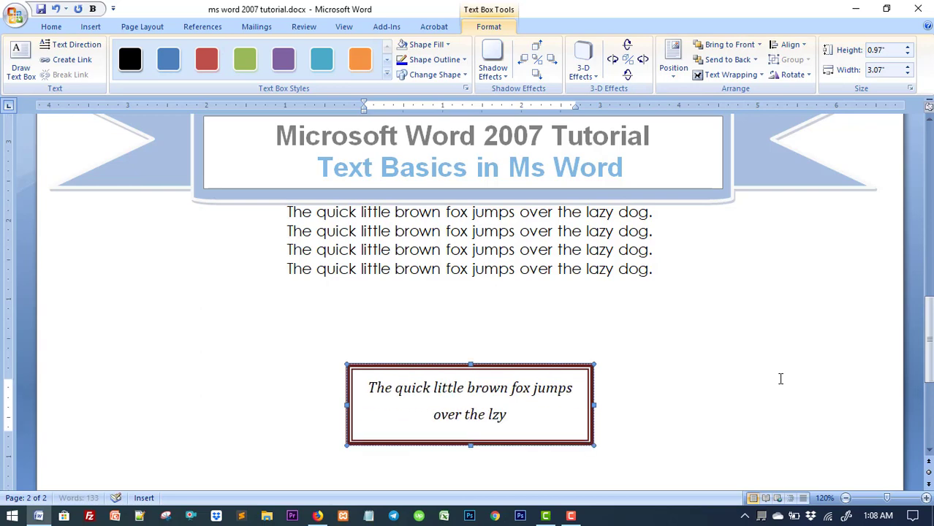
pyautogui.press('BackSpace')
pyautogui.press('BackSpace')
pyautogui.write('azy dog')
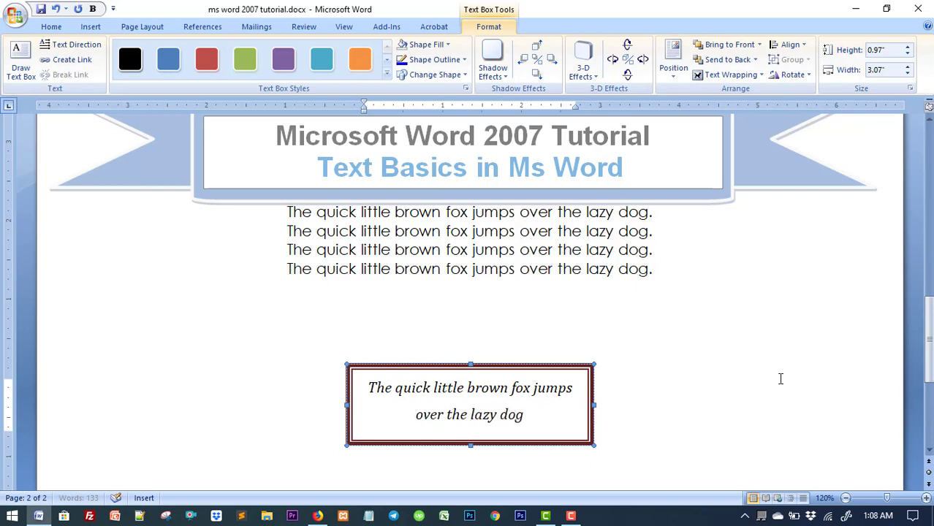
pyautogui.write('.')
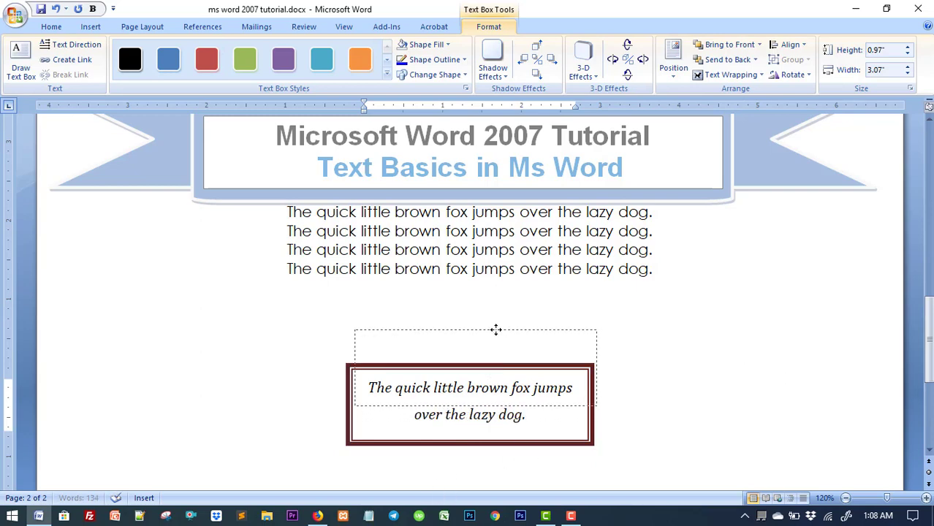
# Step: Move the quote box up slightly and widen it so the sentence fits one line
pyautogui.moveTo(492, 372); pyautogui.dragTo(498, 334)
pyautogui.moveTo(597, 407); pyautogui.dragTo(718, 425)
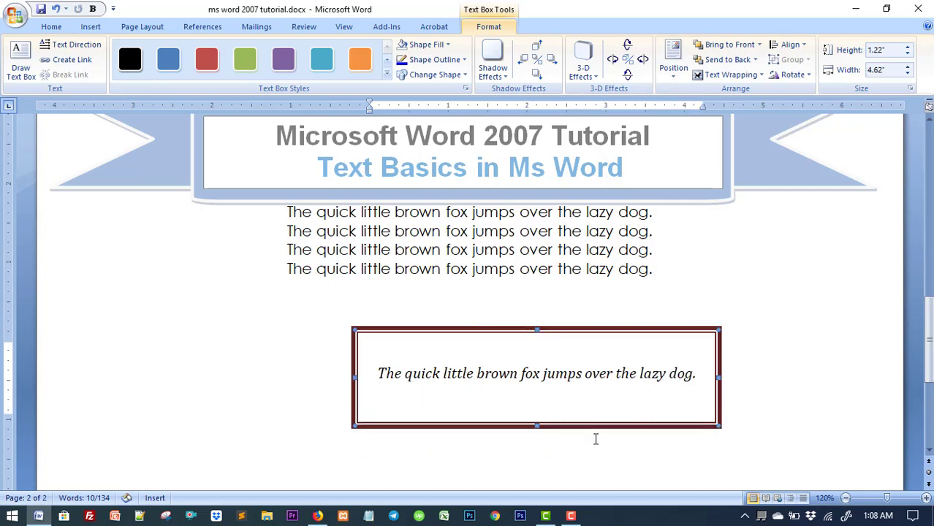
pyautogui.click(547, 393)
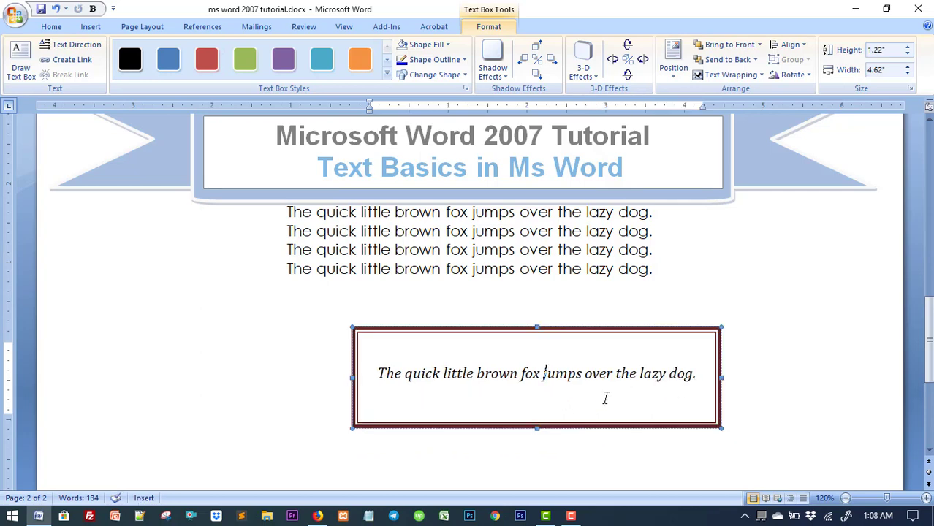
pyautogui.click(505, 403)
pyautogui.click(505, 398)
# Step: After trying purple, black, green and cyan, fill the quote box orange
pyautogui.click(284, 60)
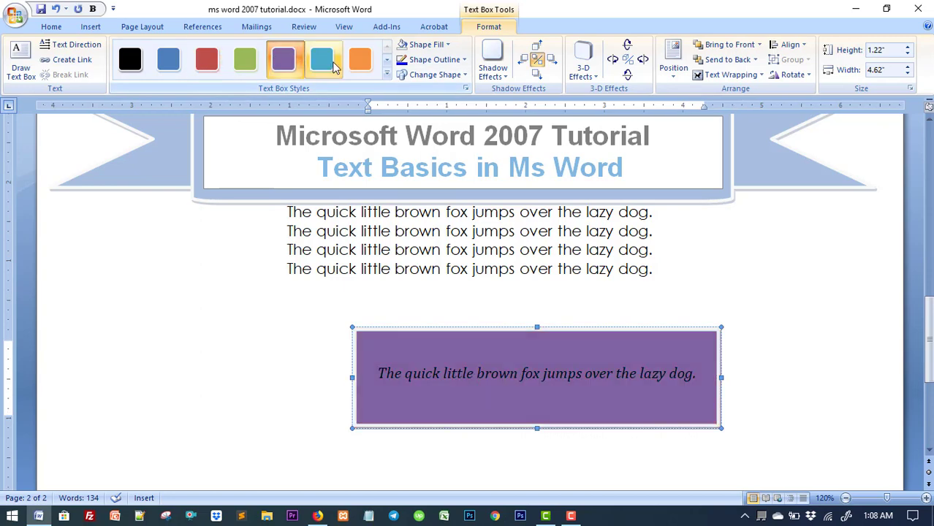
pyautogui.click(130, 60)
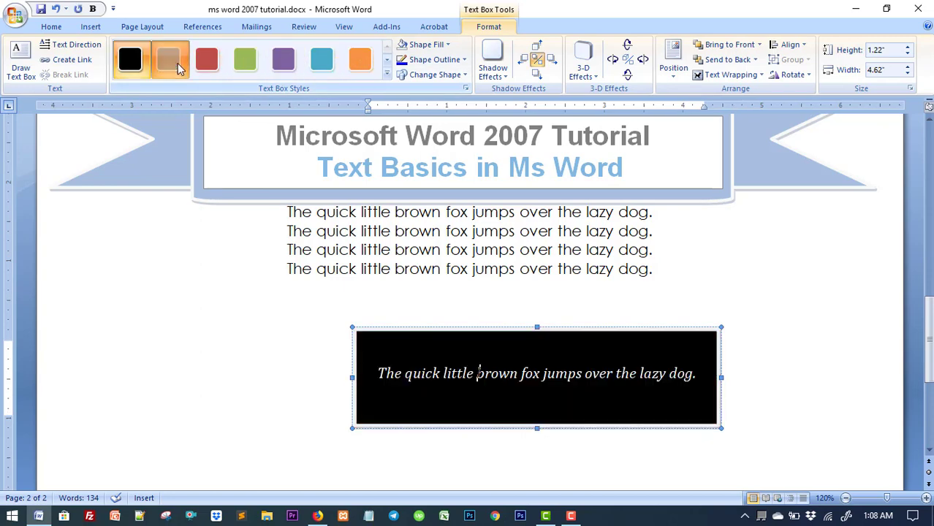
pyautogui.click(245, 60)
pyautogui.click(322, 60)
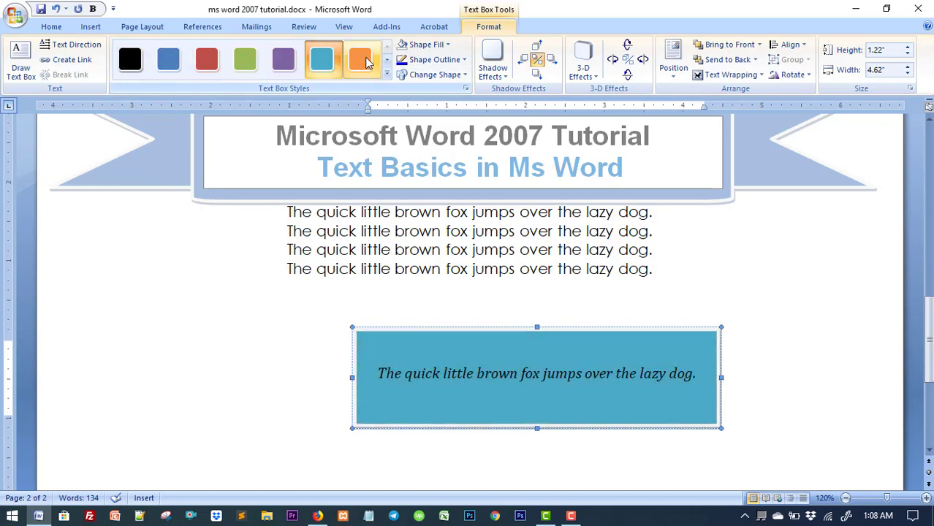
pyautogui.click(360, 60)
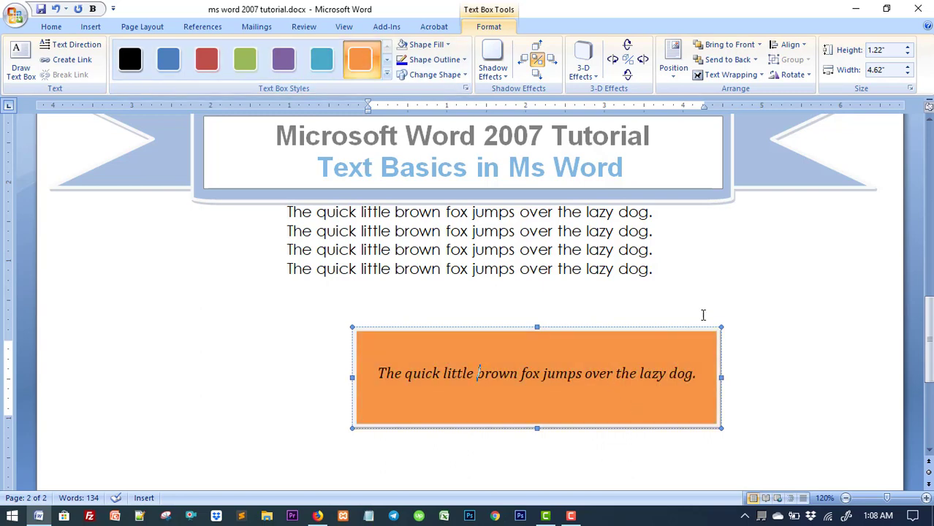
# Step: Apply a drop shadow to the orange quote box from Shadow Effects
pyautogui.click(493, 55)
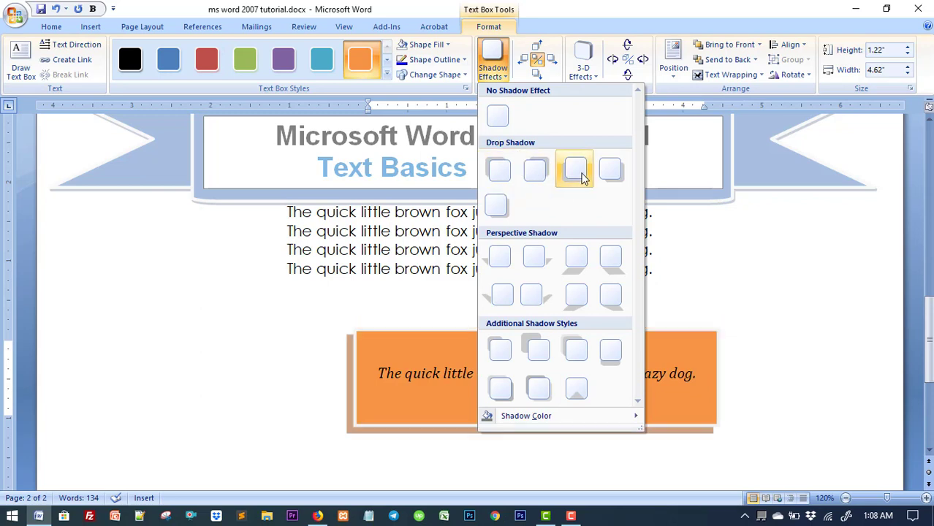
pyautogui.click(449, 376)
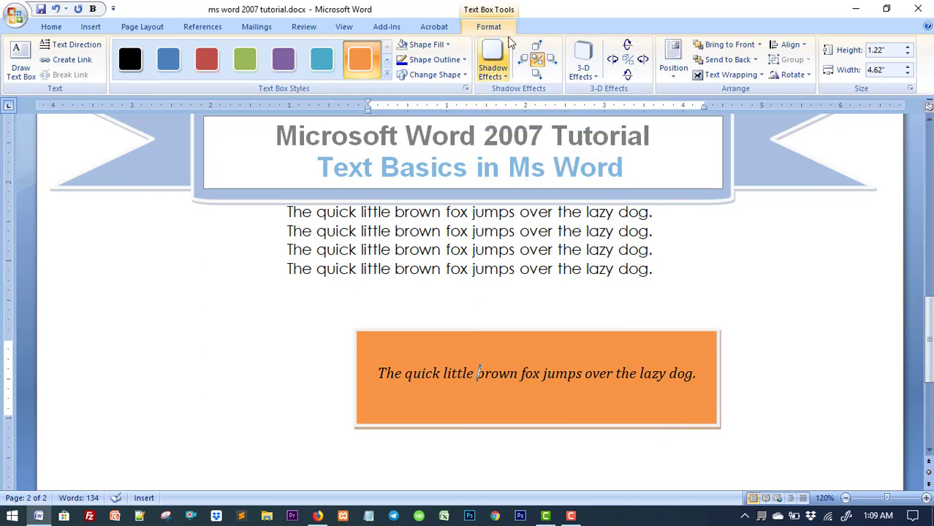
pyautogui.click(492, 65)
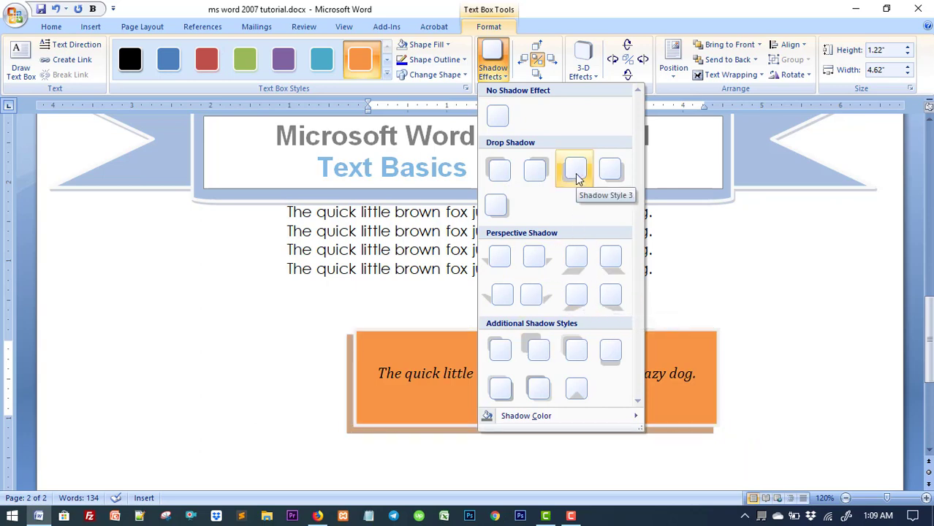
pyautogui.click(613, 171)
pyautogui.click(859, 320)
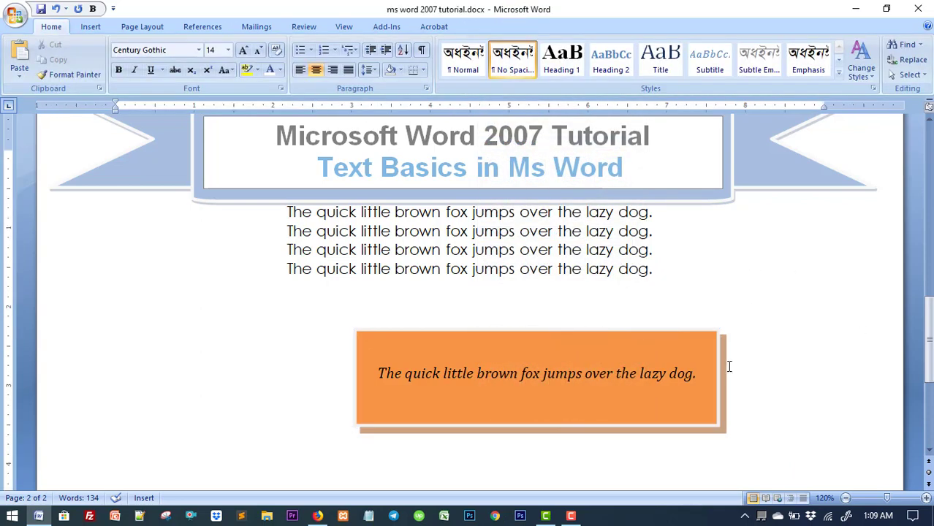
# Step: Select the orange box holding four pangram lines and change its fill to black
pyautogui.scroll(4, 729, 366)
pyautogui.scroll(7, 729, 366)
pyautogui.scroll(-1, 729, 366)
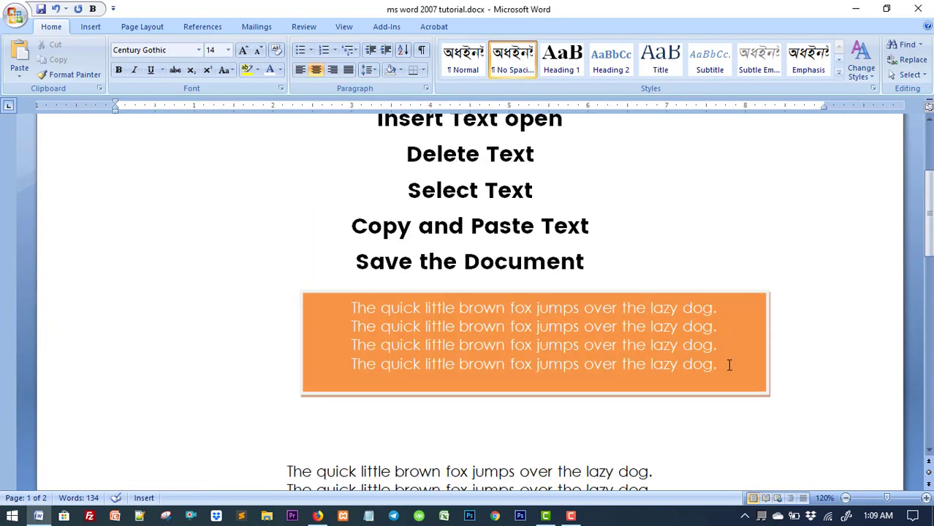
pyautogui.scroll(-3, 729, 365)
pyautogui.scroll(-3, 729, 366)
pyautogui.scroll(5, 729, 365)
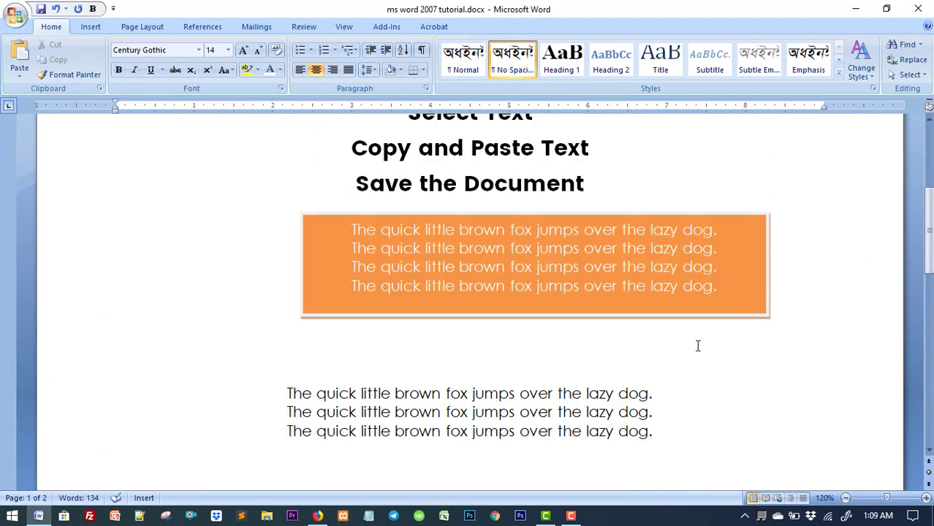
pyautogui.click(729, 304)
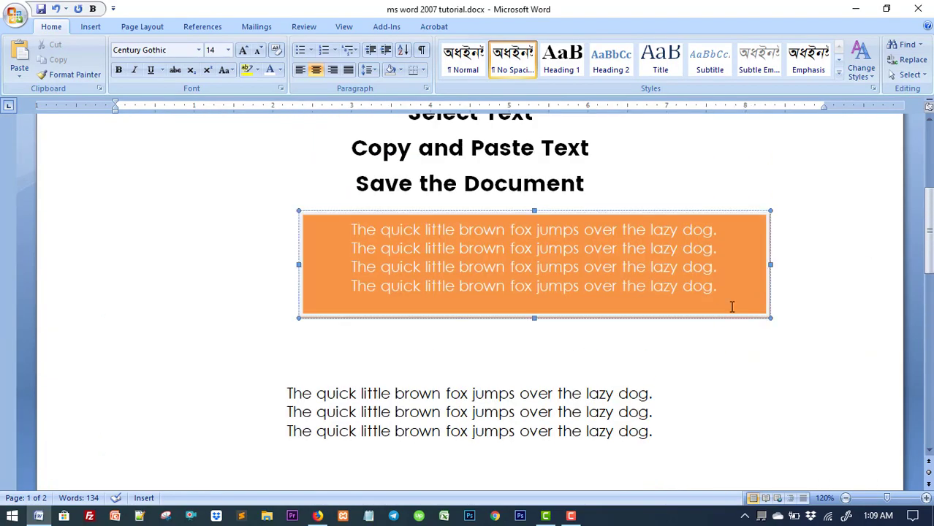
pyautogui.click(90, 27)
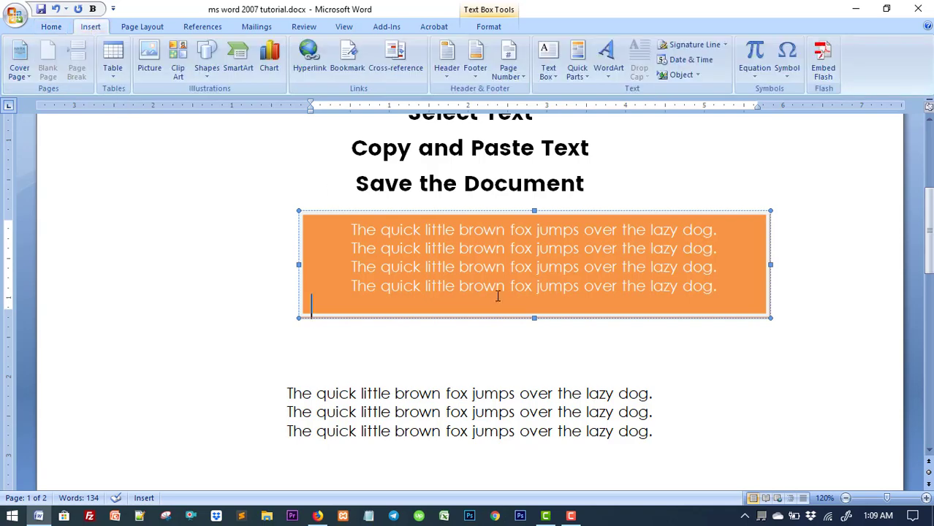
pyautogui.click(491, 210)
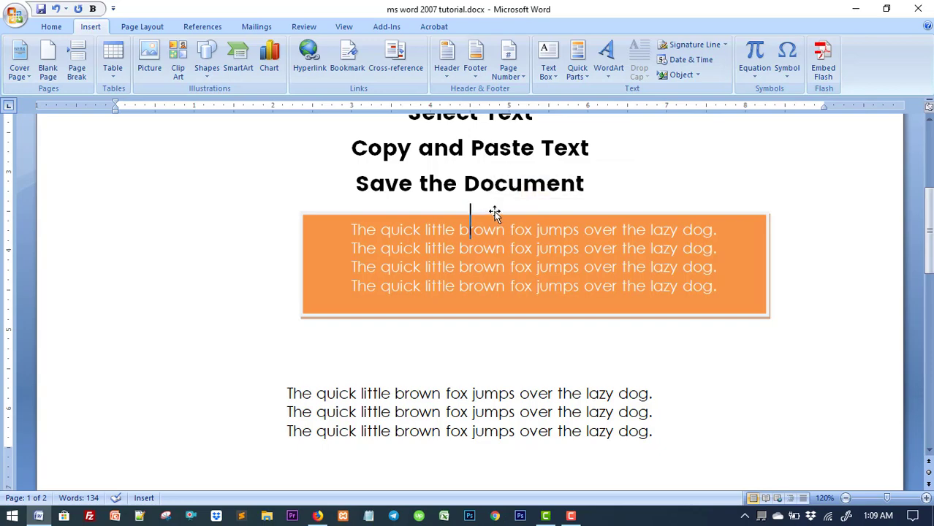
pyautogui.click(494, 214)
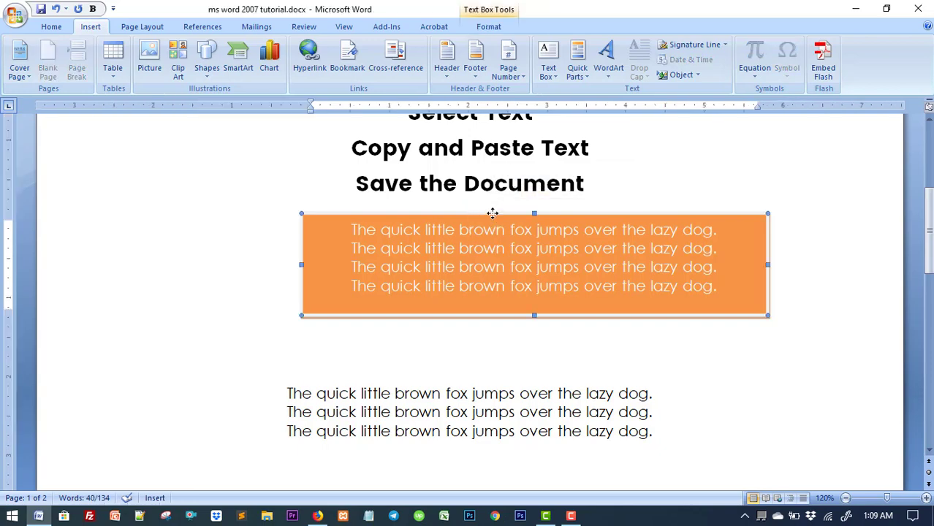
pyautogui.click(493, 212)
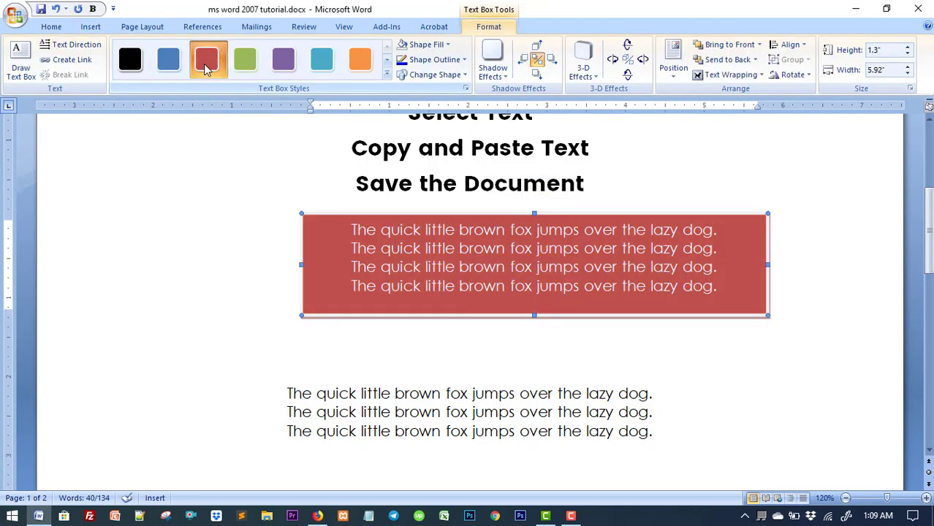
pyautogui.click(131, 61)
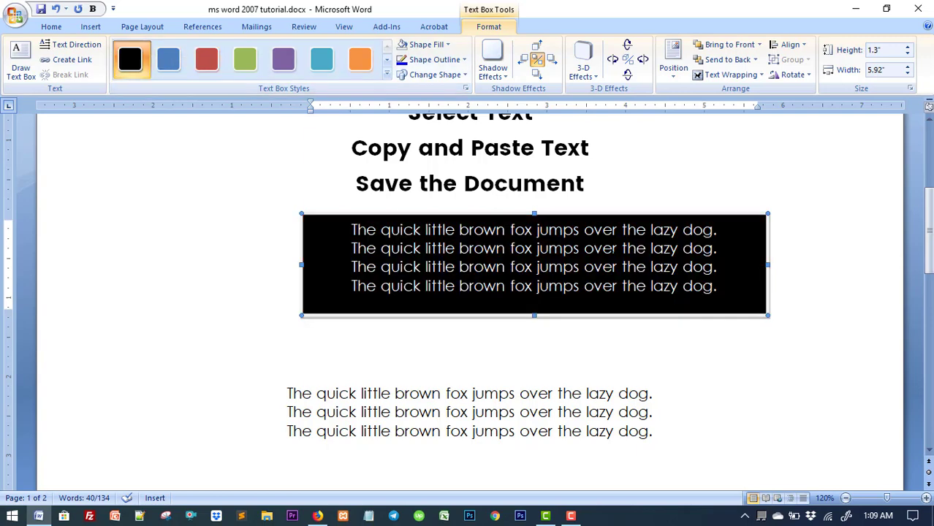
# Step: Give the black box a grey drop shadow using Shadow Style 2
pyautogui.click(496, 69)
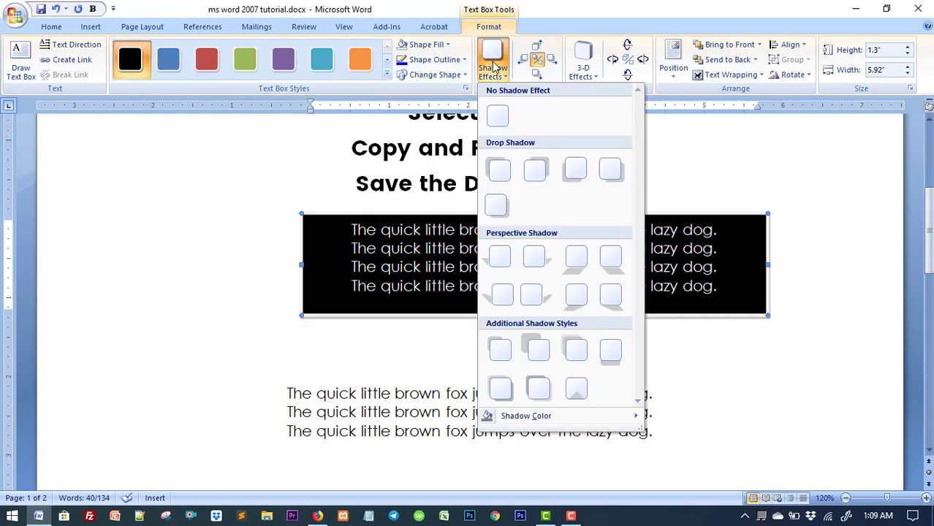
pyautogui.click(544, 169)
pyautogui.click(809, 421)
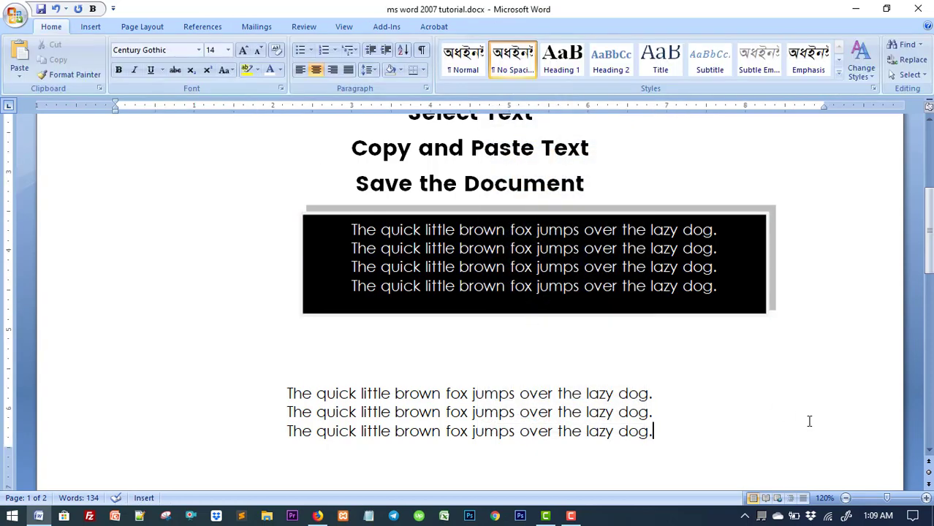
pyautogui.scroll(-3, 761, 428)
pyautogui.scroll(3, 757, 427)
pyautogui.scroll(-3, 756, 428)
pyautogui.scroll(-3, 756, 428)
pyautogui.scroll(4, 757, 428)
pyautogui.scroll(2, 756, 428)
pyautogui.scroll(3, 757, 428)
pyautogui.scroll(-2, 756, 428)
pyautogui.scroll(-1, 756, 428)
pyautogui.scroll(2, 756, 428)
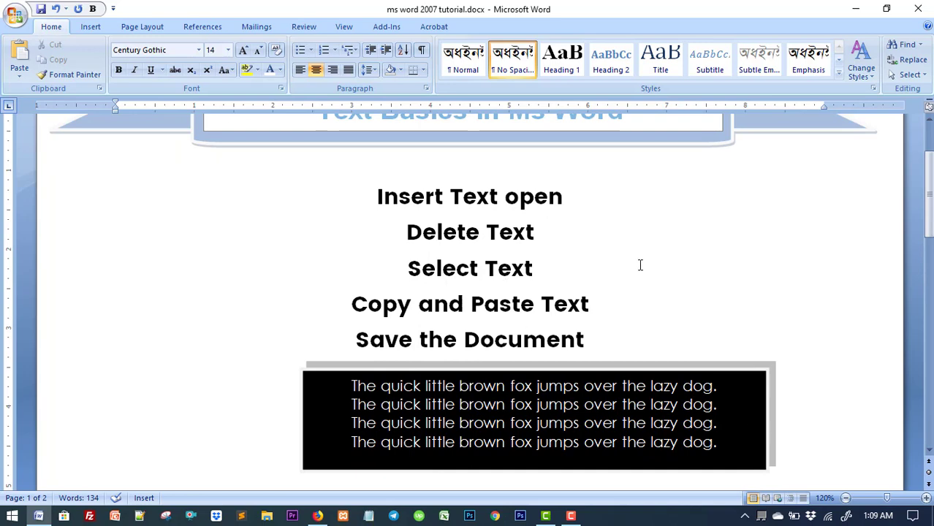
pyautogui.scroll(-4, 641, 265)
pyautogui.scroll(-1, 646, 273)
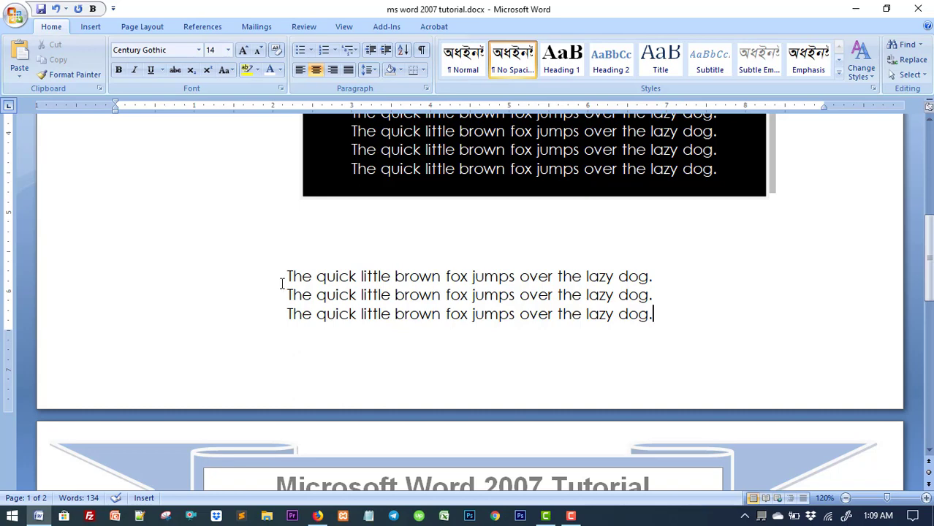
pyautogui.click(285, 276)
pyautogui.hotkey('shift', 'Right')
pyautogui.hotkey('shift', 'Right')
pyautogui.hotkey('shift', 'Right')
pyautogui.hotkey('shift', 'Right')
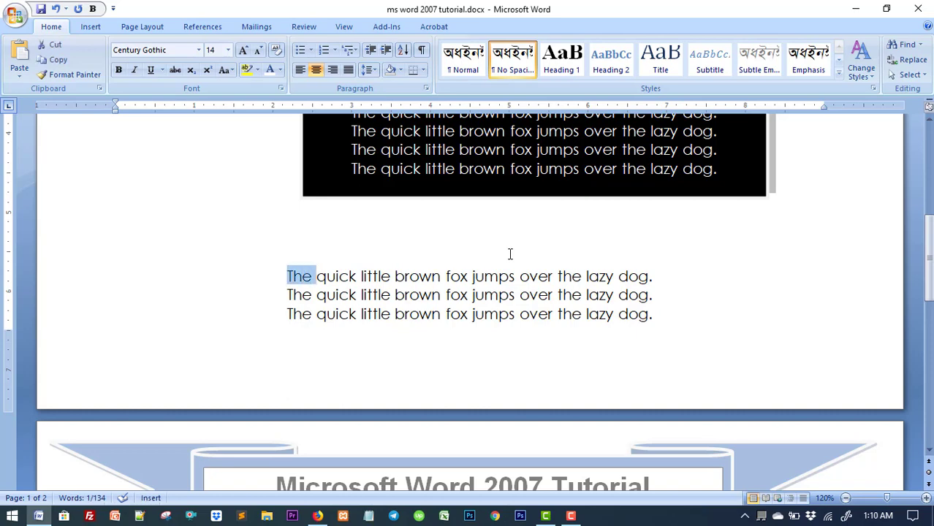
pyautogui.hotkey('shift', 'Right')
pyautogui.hotkey('shift', 'Right')
pyautogui.hotkey('shift', 'Right')
pyautogui.hotkey('shift', 'Right')
pyautogui.hotkey('shift', 'Right')
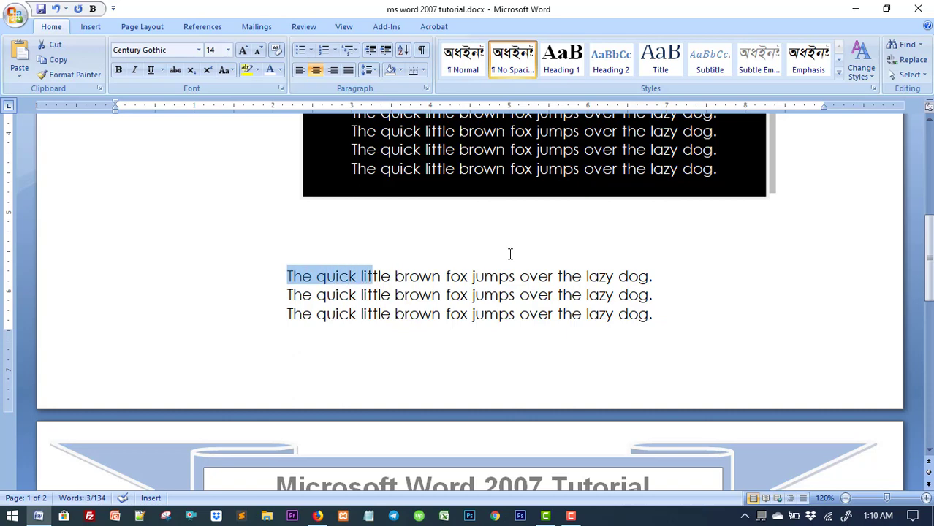
pyautogui.hotkey('shift', 'Right')
pyautogui.hotkey('shift', 'Right')
pyautogui.hotkey('shift', 'Right')
pyautogui.hotkey('shift', 'Right')
pyautogui.hotkey('shift', 'Right')
pyautogui.hotkey('shift', 'Right')
pyautogui.hotkey('shift', 'Right')
pyautogui.hotkey('shift', 'Right')
pyautogui.hotkey('shift', 'Right')
pyautogui.hotkey('shift', 'Right')
pyautogui.hotkey('shift', 'Right')
pyautogui.hotkey('shift', 'Right')
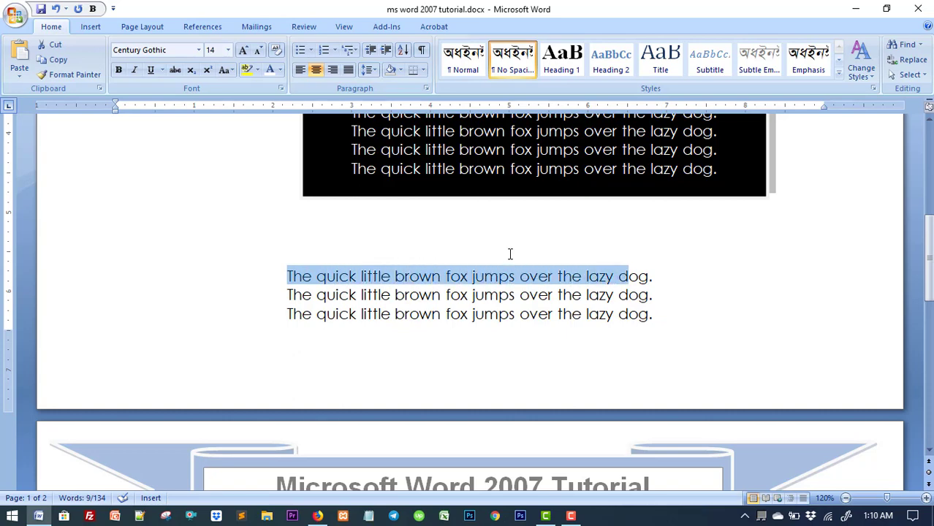
pyautogui.hotkey('shift', 'Right')
pyautogui.hotkey('shift', 'Right')
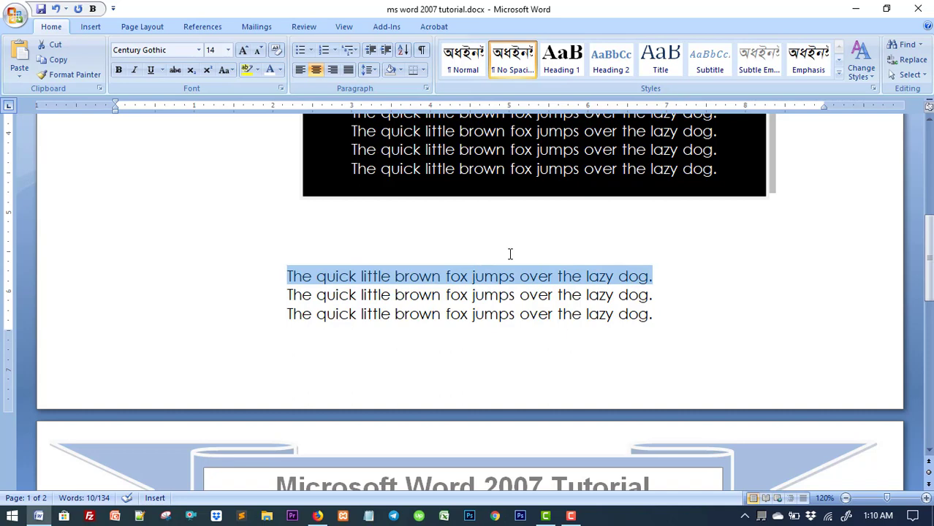
pyautogui.hotkey('shift', 'Down')
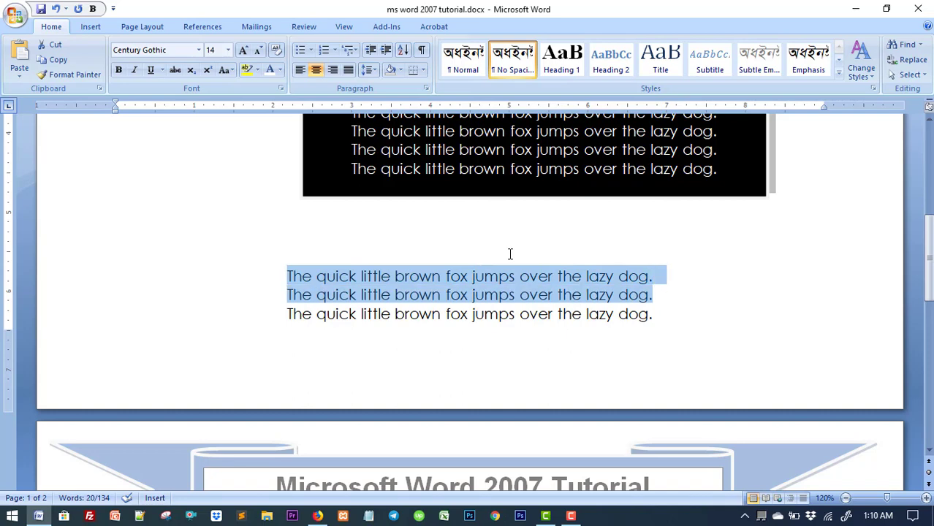
pyautogui.hotkey('shift', 'Down')
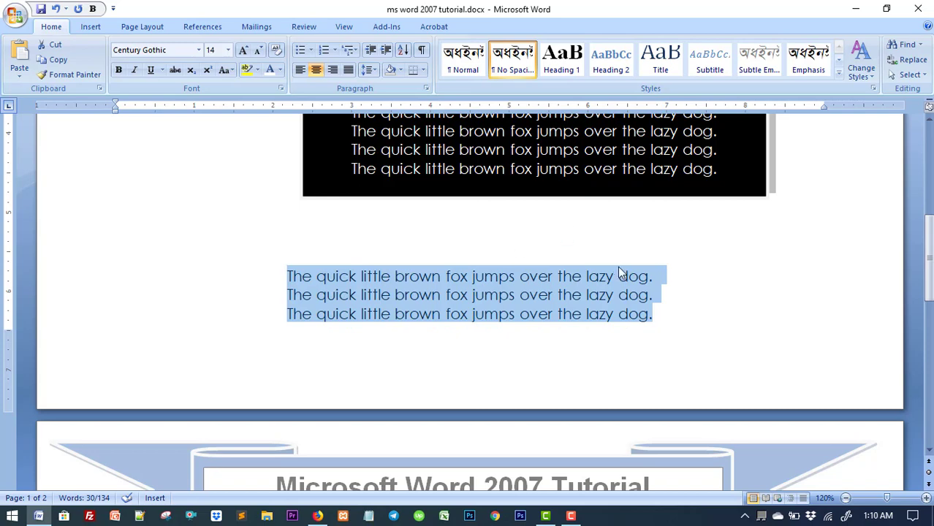
pyautogui.click(661, 275)
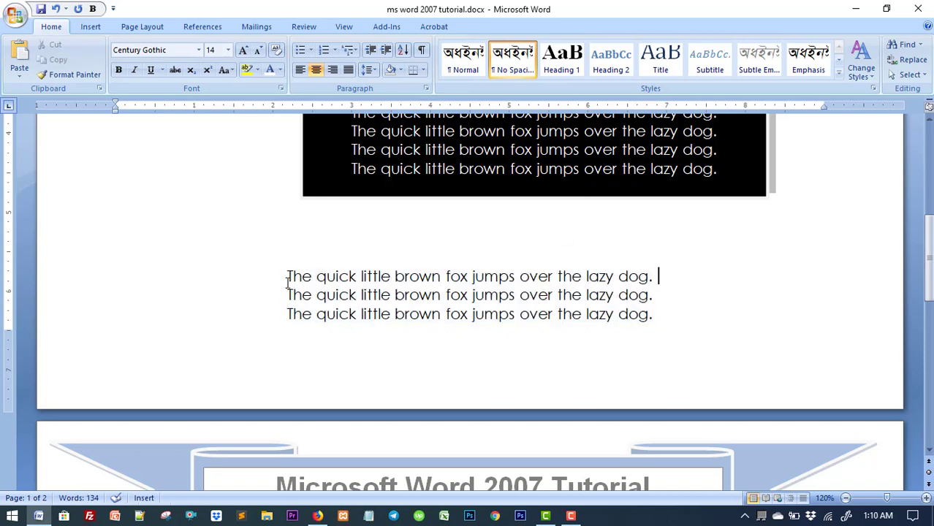
pyautogui.moveTo(283, 278)
pyautogui.mouseDown()
pyautogui.moveTo(680, 279)
pyautogui.moveTo(700, 330)
pyautogui.mouseUp()
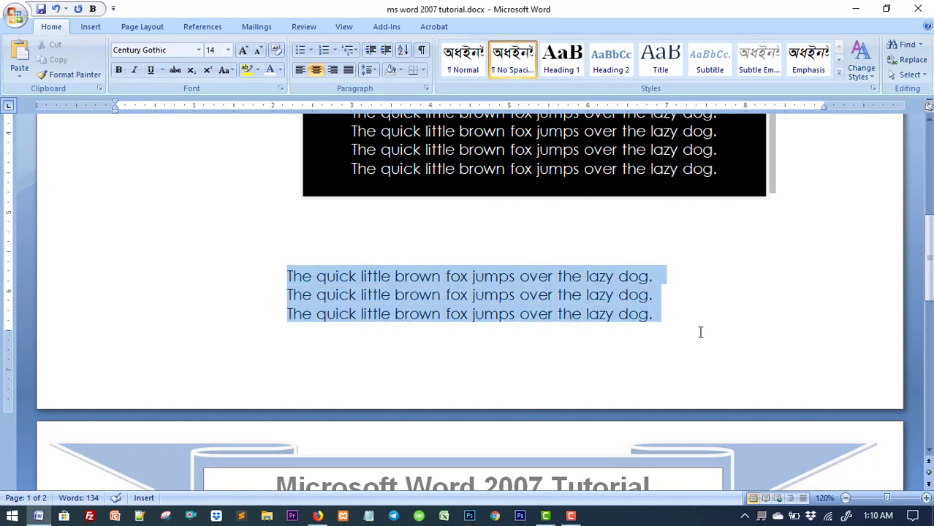
pyautogui.click(531, 245)
pyautogui.click(574, 349)
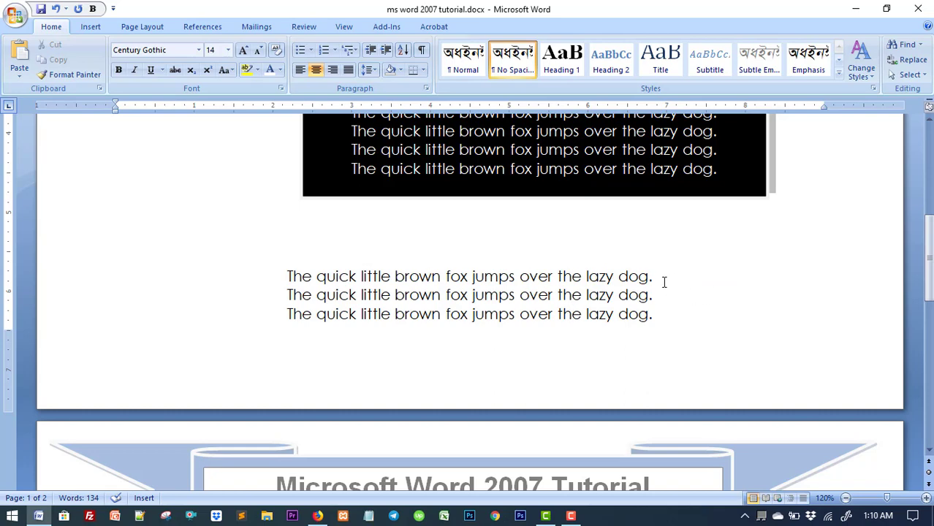
pyautogui.moveTo(658, 275); pyautogui.dragTo(280, 263)
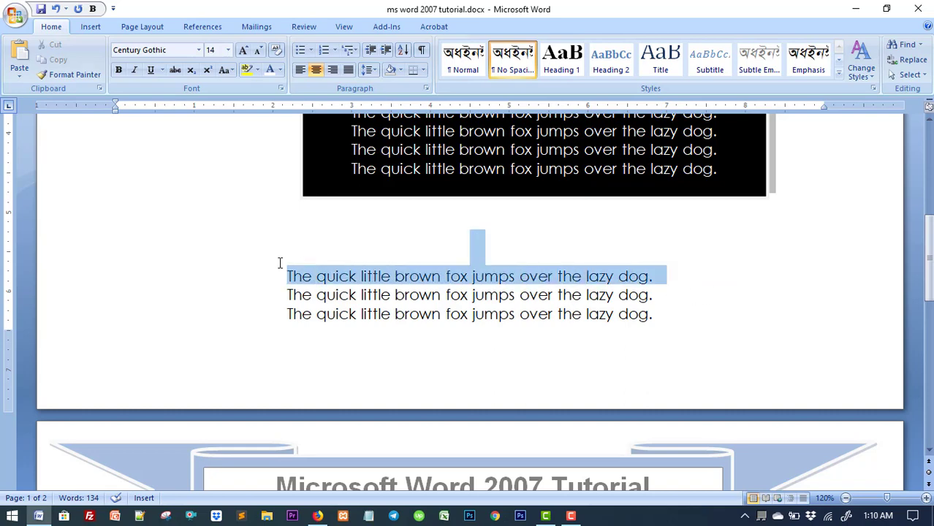
pyautogui.moveTo(673, 303)
pyautogui.mouseDown()
pyautogui.moveTo(684, 325)
pyautogui.moveTo(278, 271)
pyautogui.mouseUp()
pyautogui.click(667, 351)
pyautogui.click(501, 240)
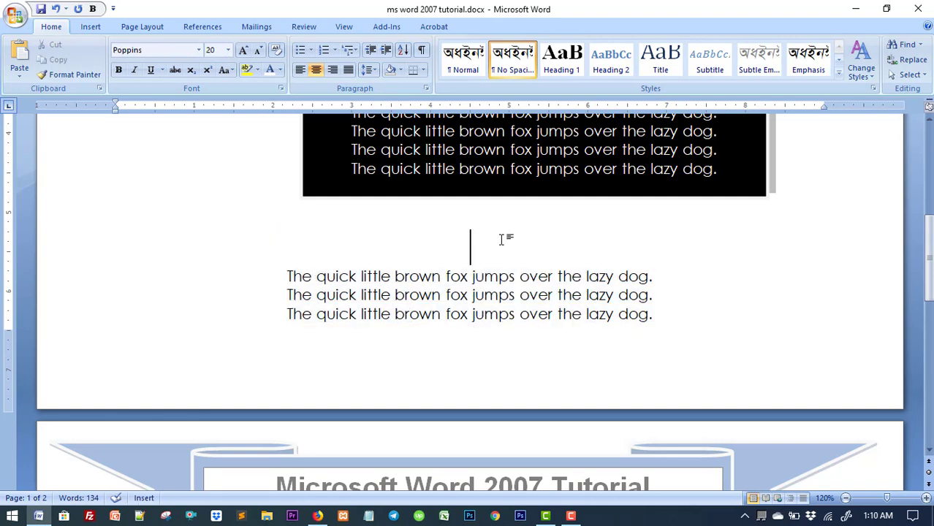
pyautogui.click(461, 363)
pyautogui.moveTo(676, 317); pyautogui.dragTo(281, 272)
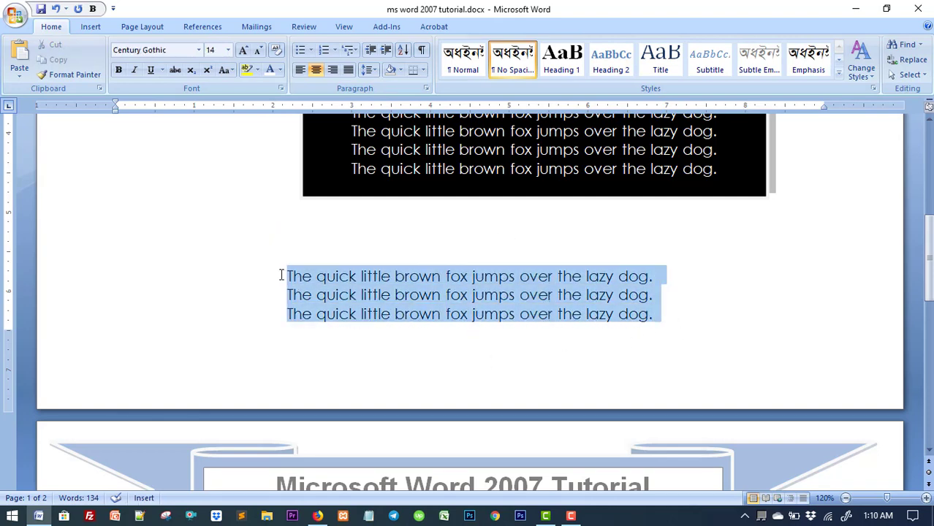
pyautogui.click(418, 239)
pyautogui.click(606, 362)
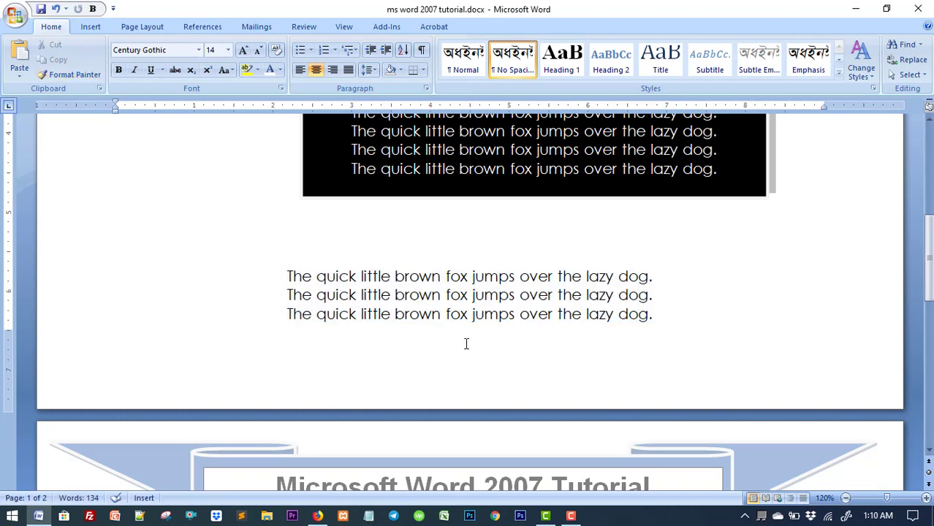
pyautogui.doubleClick(419, 275)
pyautogui.click(517, 340)
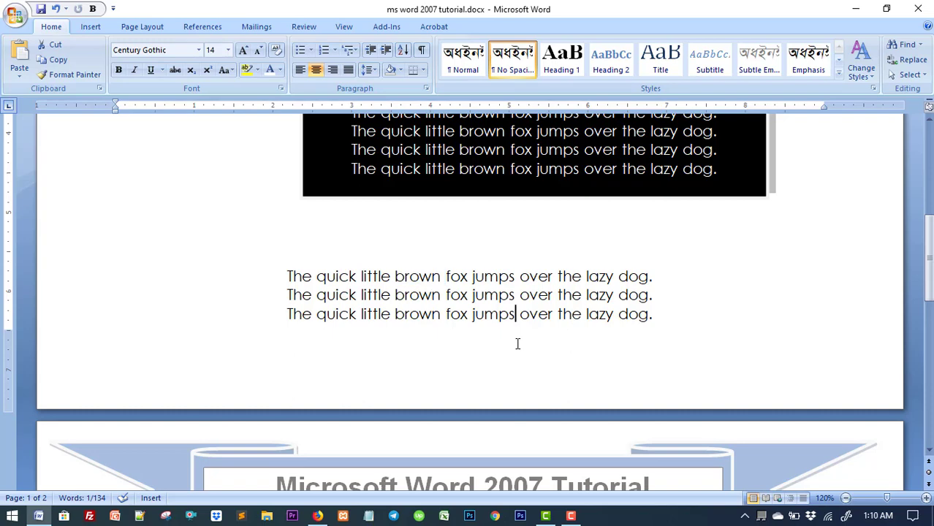
pyautogui.doubleClick(486, 296)
pyautogui.doubleClick(538, 294)
pyautogui.click(574, 314)
pyautogui.doubleClick(600, 296)
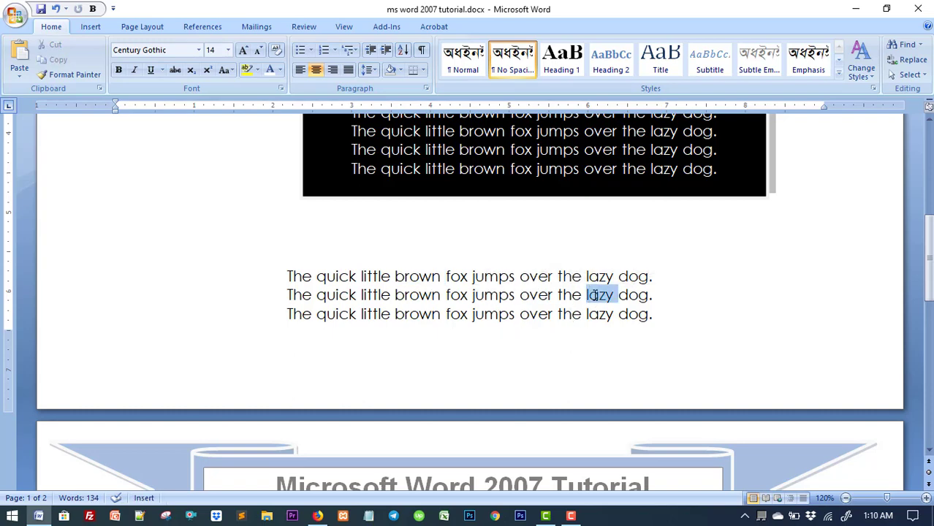
pyautogui.click(651, 347)
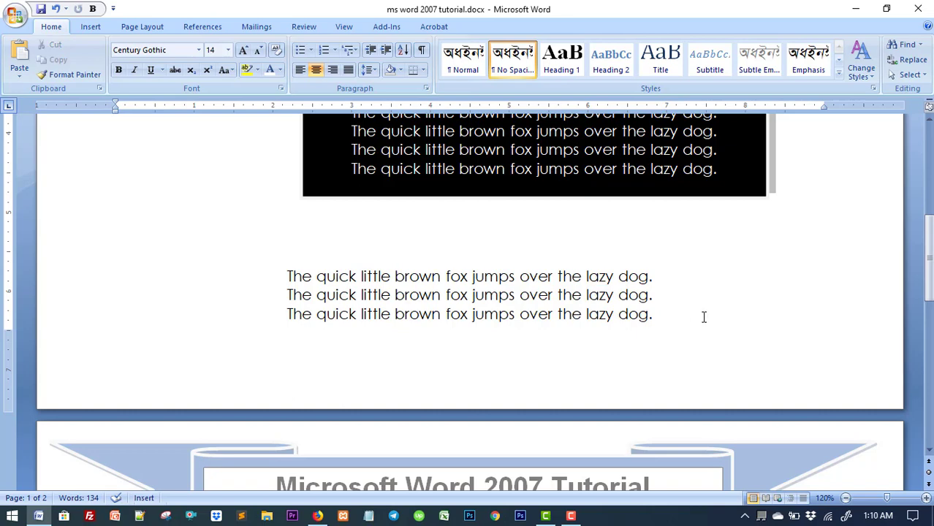
# Step: In the page 2 orange box, change 'over' to 'or' so it reads 'jumps or the lazy dog'
pyautogui.scroll(1, 703, 317)
pyautogui.scroll(4, 704, 317)
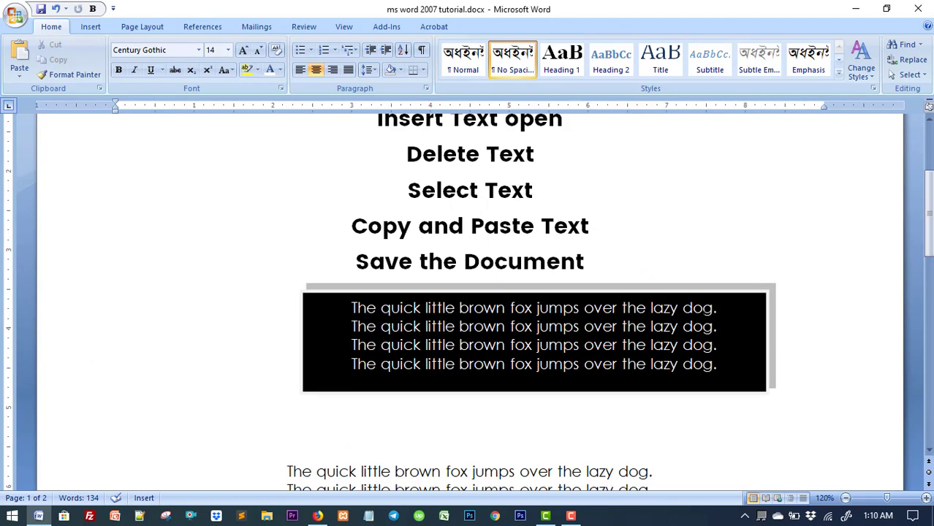
pyautogui.scroll(-6, 723, 319)
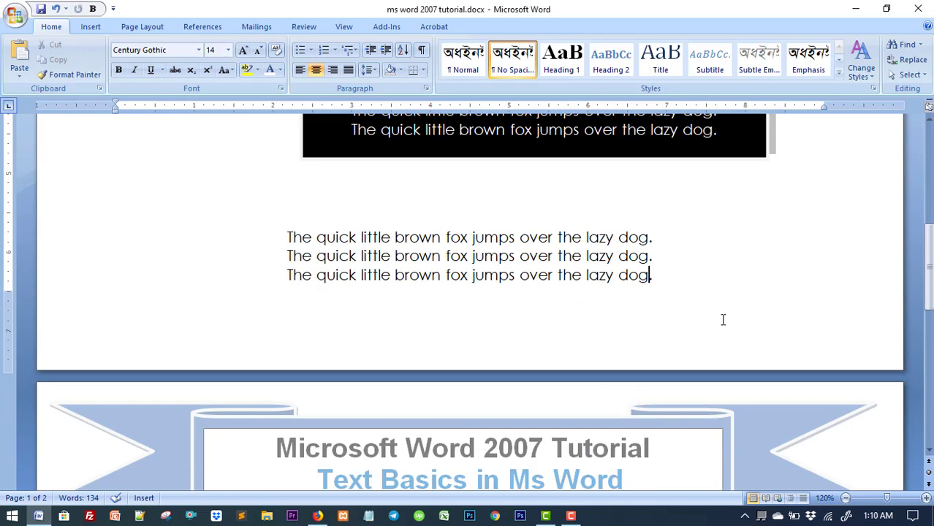
pyautogui.scroll(-12, 722, 320)
pyautogui.scroll(4, 723, 322)
pyautogui.click(597, 365)
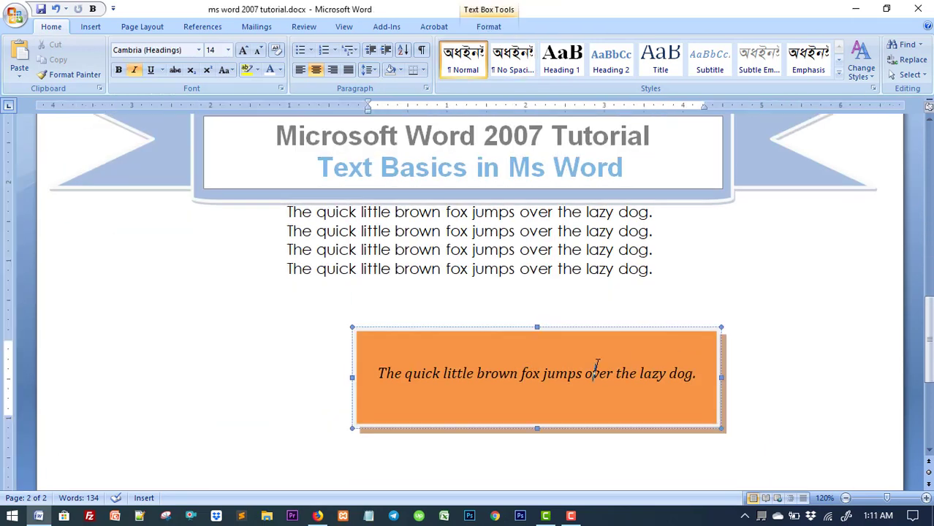
pyautogui.press('BackSpace')
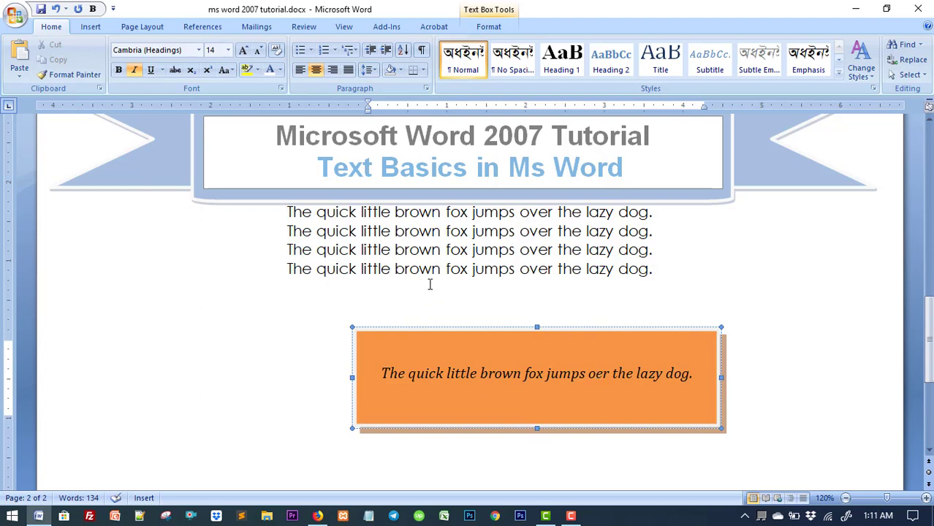
pyautogui.press('BackSpace')
# Step: Insert a blank line above the first of the four pangram lines
pyautogui.click(550, 299)
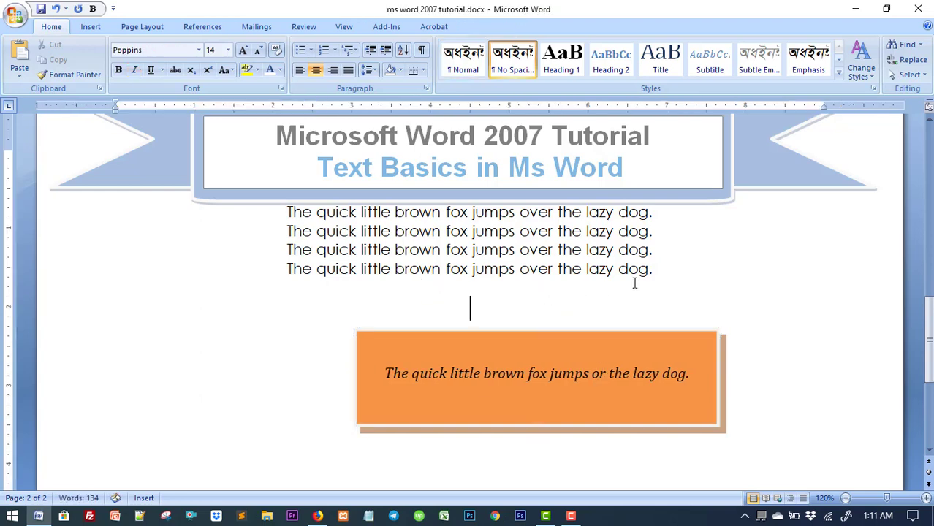
pyautogui.click(286, 212)
pyautogui.press('Return')
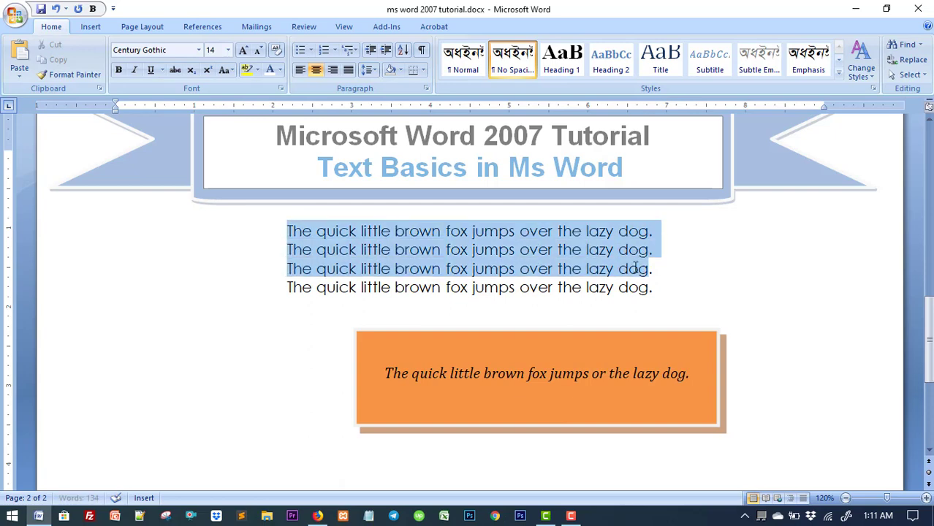
pyautogui.moveTo(286, 235); pyautogui.dragTo(668, 290)
pyautogui.hotkey('ctrl', 'c')
pyautogui.press('Delete')
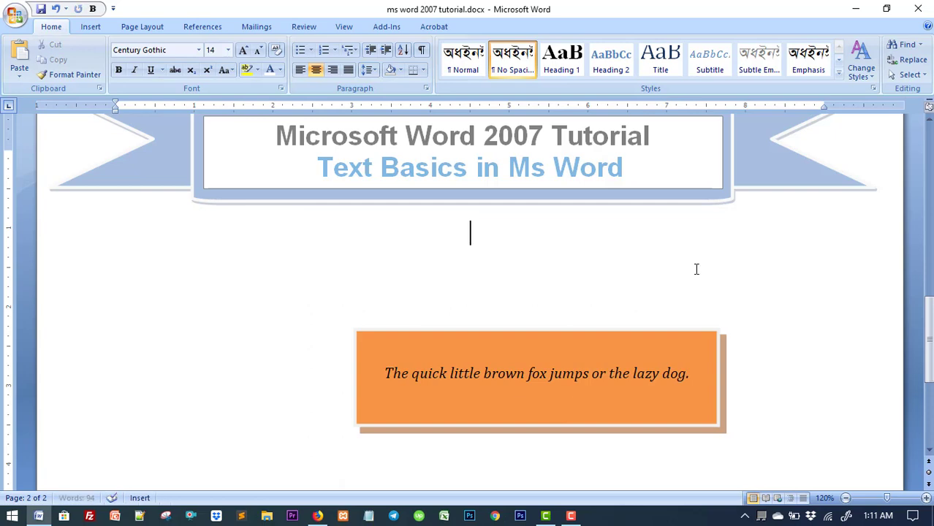
pyautogui.press('Delete')
pyautogui.click(638, 344)
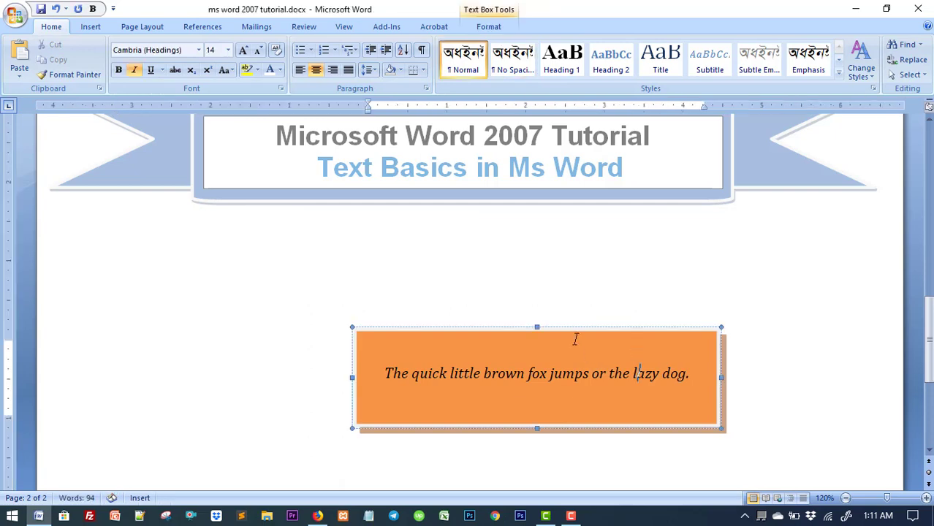
pyautogui.moveTo(541, 327); pyautogui.dragTo(498, 224)
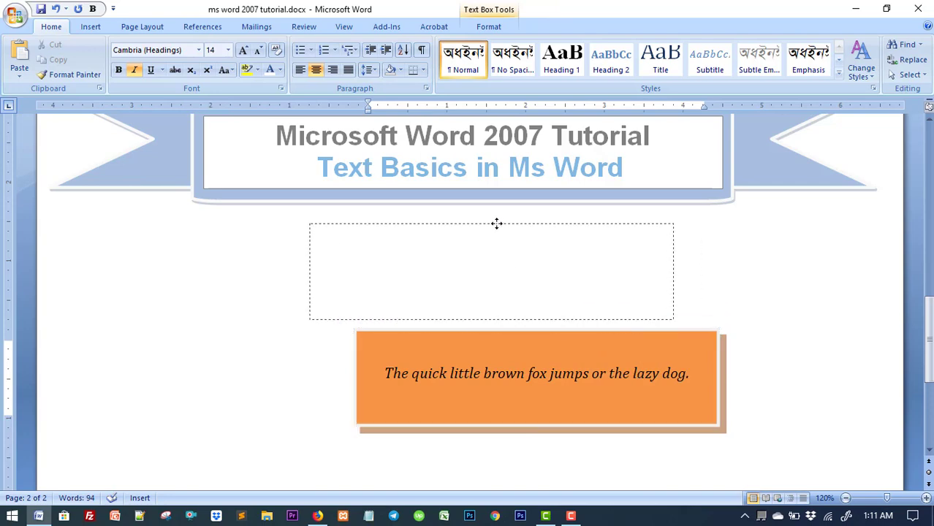
pyautogui.click(522, 405)
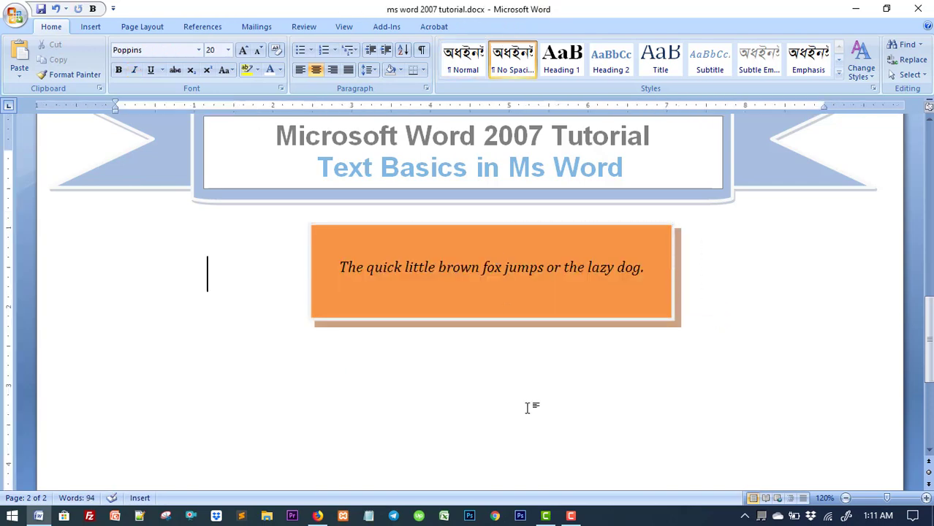
pyautogui.press('Return')
pyautogui.scroll(-3, 550, 344)
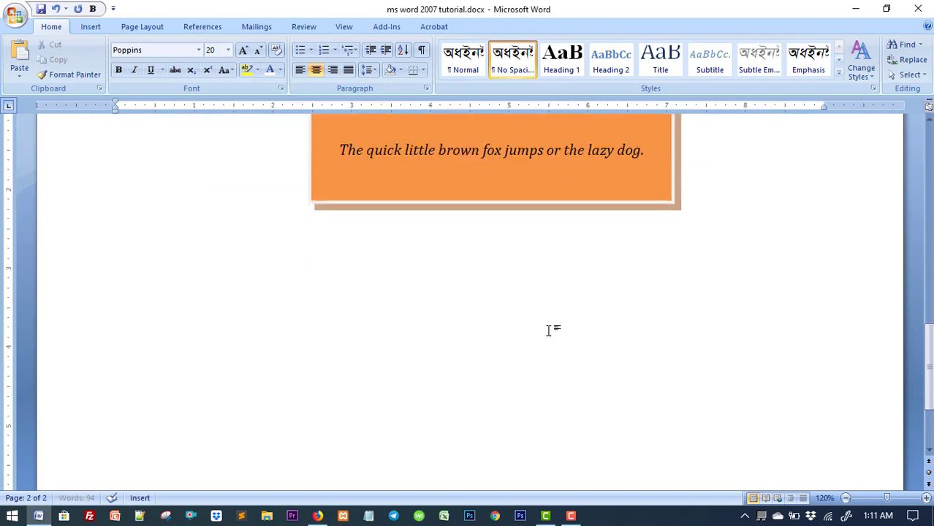
pyautogui.click(394, 230)
pyautogui.hotkey('ctrl', 'v')
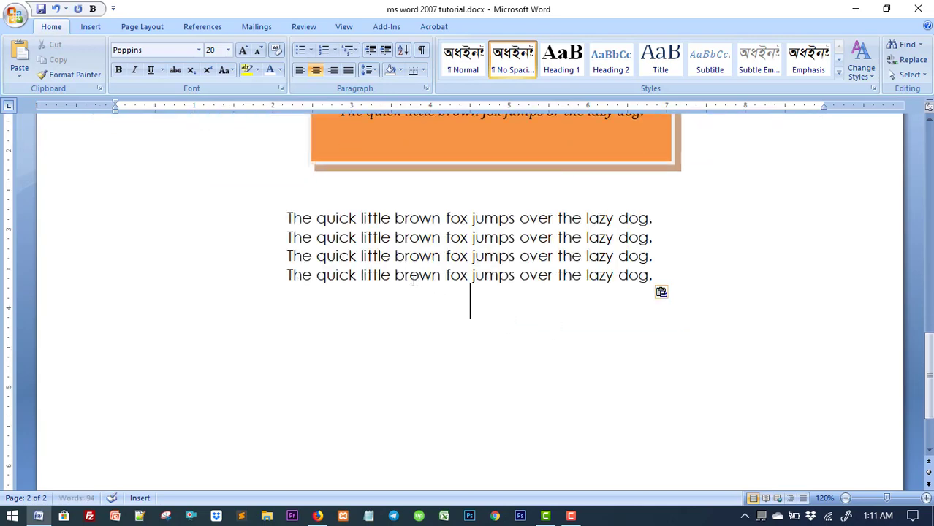
pyautogui.press('Return')
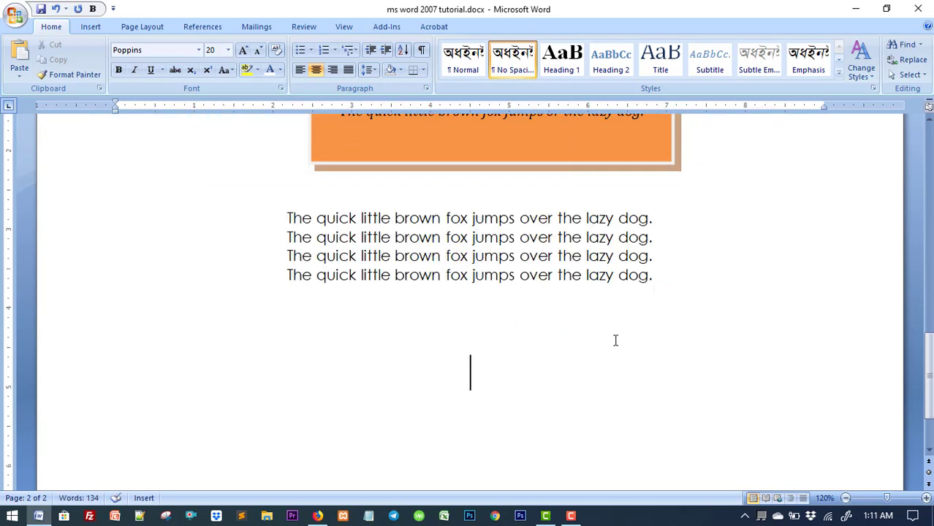
pyautogui.hotkey('ctrl', 's')
pyautogui.moveTo(285, 219); pyautogui.dragTo(667, 260)
pyautogui.moveTo(672, 262); pyautogui.dragTo(674, 266)
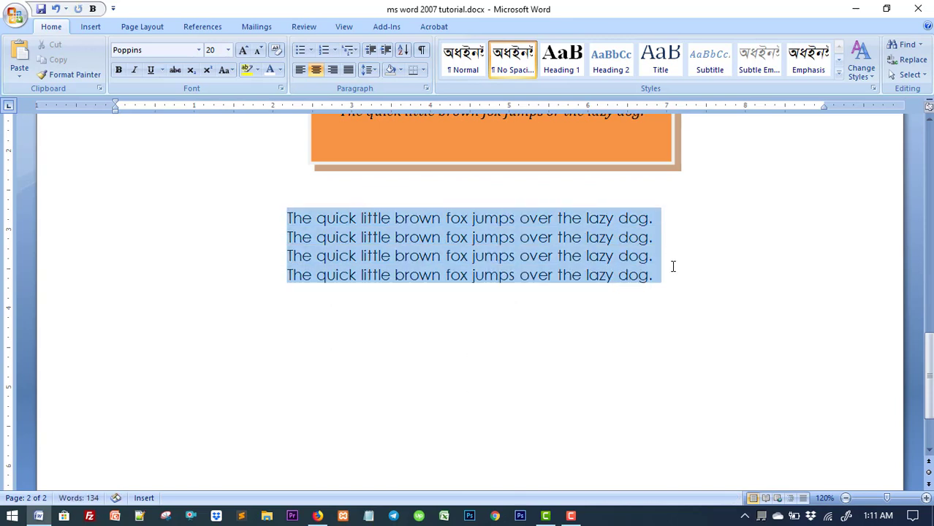
pyautogui.click(471, 300)
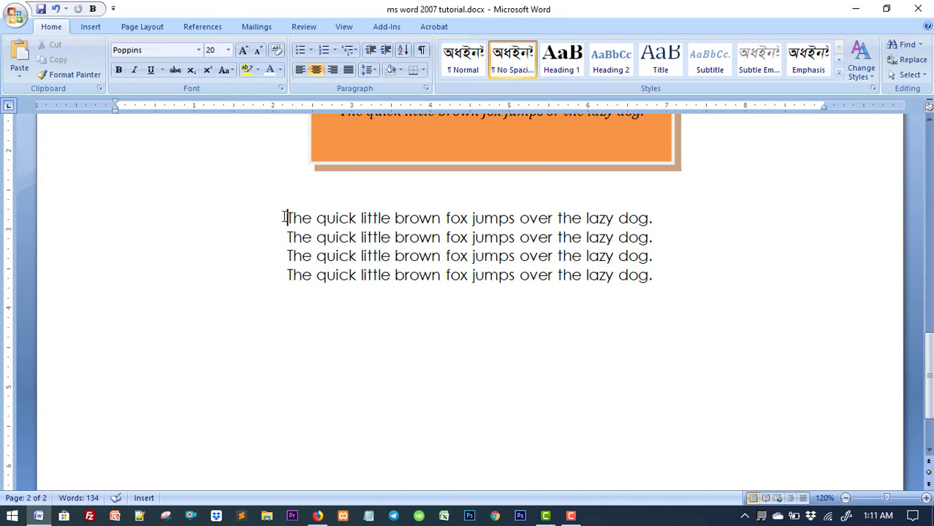
pyautogui.moveTo(286, 218); pyautogui.dragTo(691, 280)
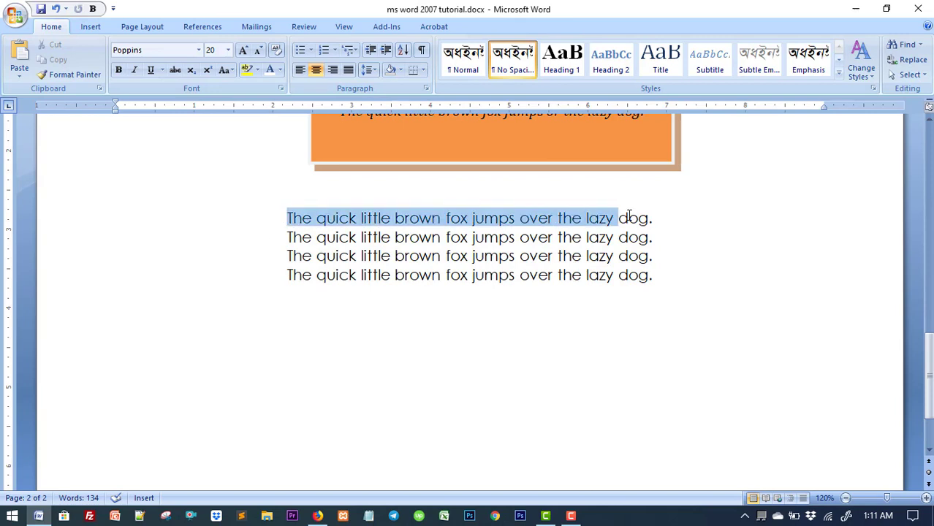
pyautogui.click(694, 330)
pyautogui.click(287, 237)
pyautogui.moveTo(288, 237)
pyautogui.mouseDown()
pyautogui.moveTo(673, 236)
pyautogui.moveTo(673, 251)
pyautogui.mouseUp()
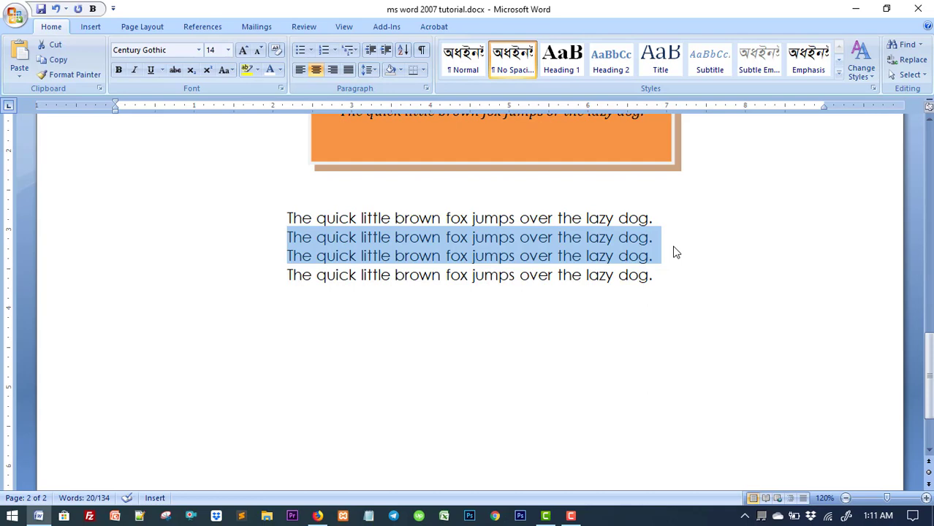
pyautogui.click(574, 380)
# Step: Delete the middle pangram line below the first line
pyautogui.scroll(6, 574, 381)
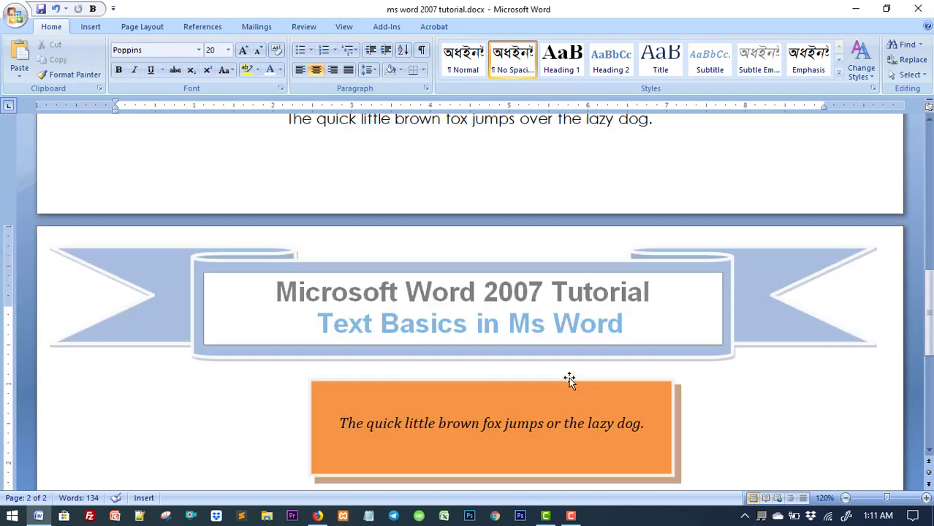
pyautogui.scroll(4, 570, 377)
pyautogui.scroll(4, 570, 377)
pyautogui.scroll(5, 569, 377)
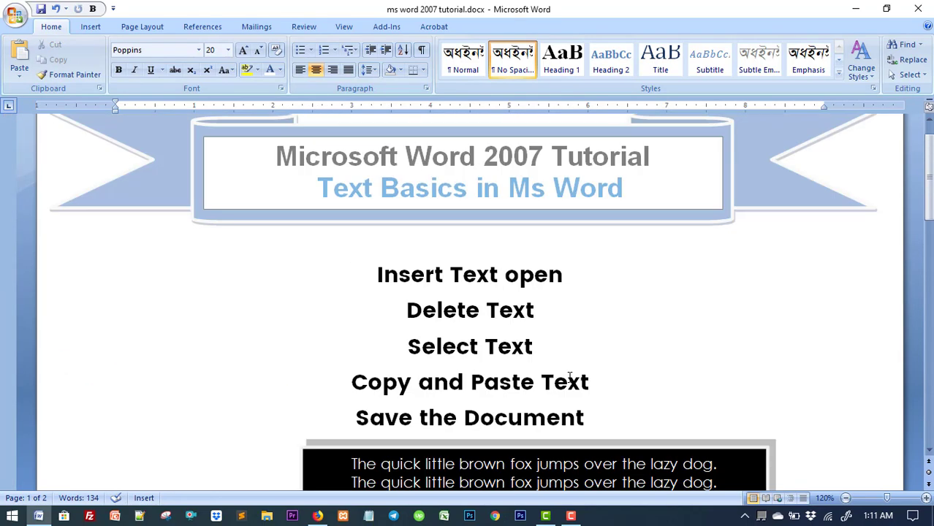
pyautogui.scroll(-4, 570, 378)
pyautogui.scroll(-6, 570, 377)
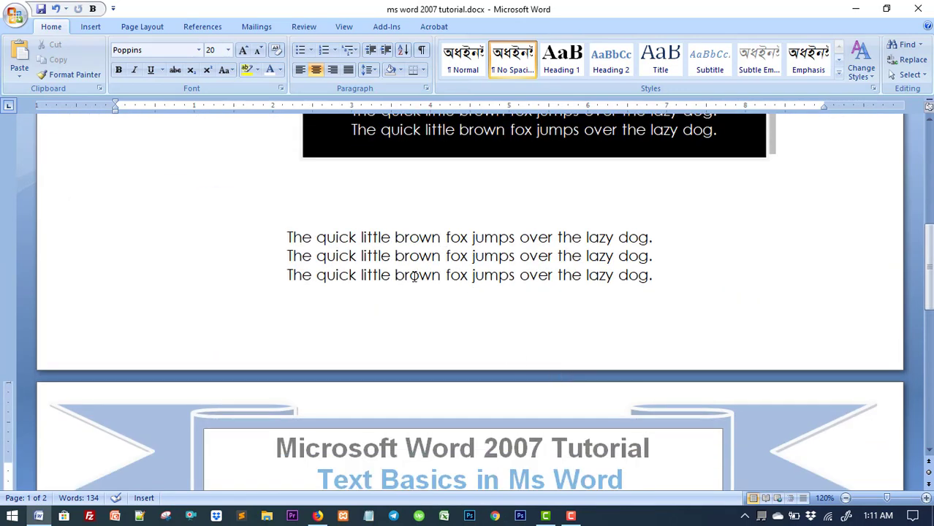
pyautogui.scroll(2, 414, 276)
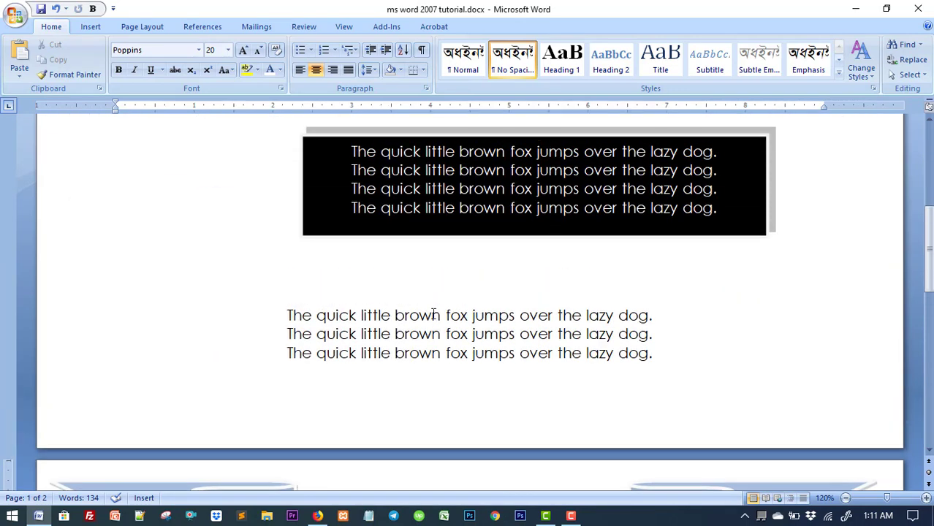
pyautogui.click(669, 313)
pyautogui.press('Down')
pyautogui.hotkey('shift', 'Home')
pyautogui.press('Delete')
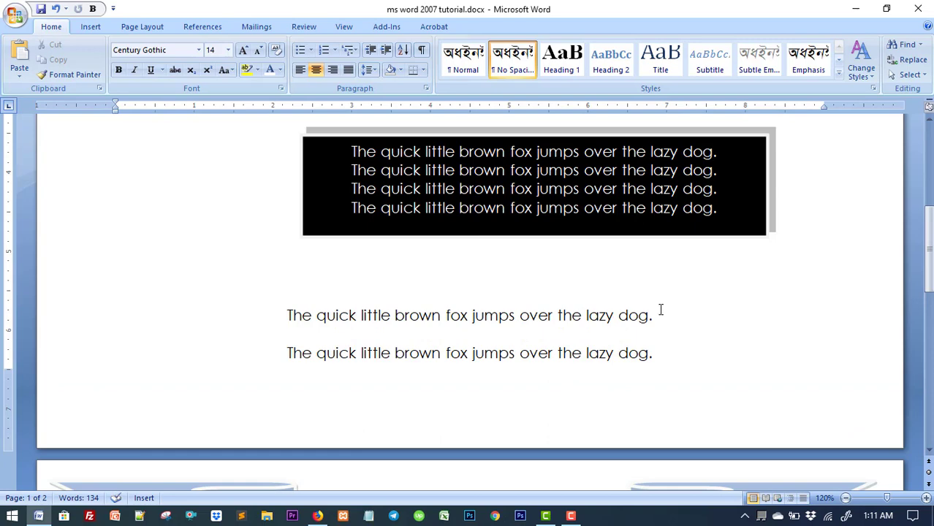
# Step: Paste the copied pangram lines into the empty line with Ctrl+V
pyautogui.click(687, 315)
pyautogui.click(658, 334)
pyautogui.write('The quick little brown fox jumps over the lazy dog.')
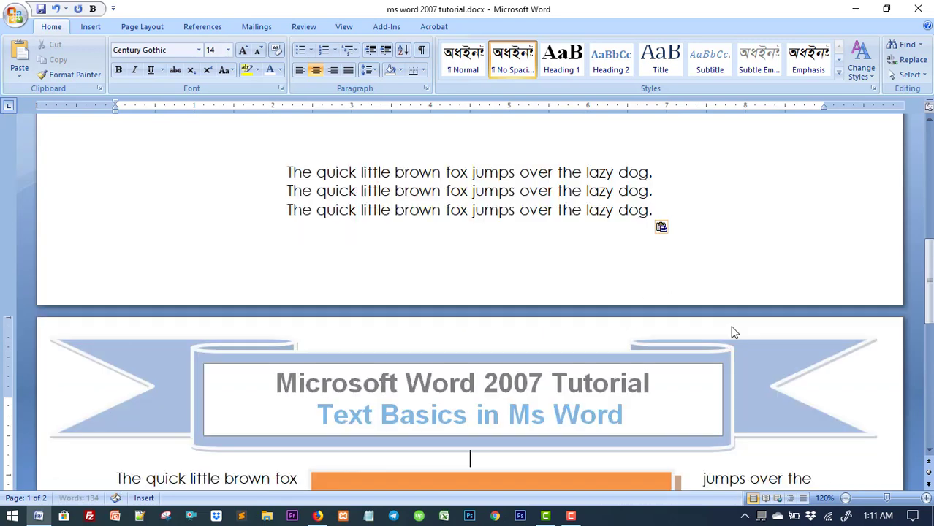
pyautogui.scroll(5, 732, 328)
pyautogui.scroll(3, 732, 328)
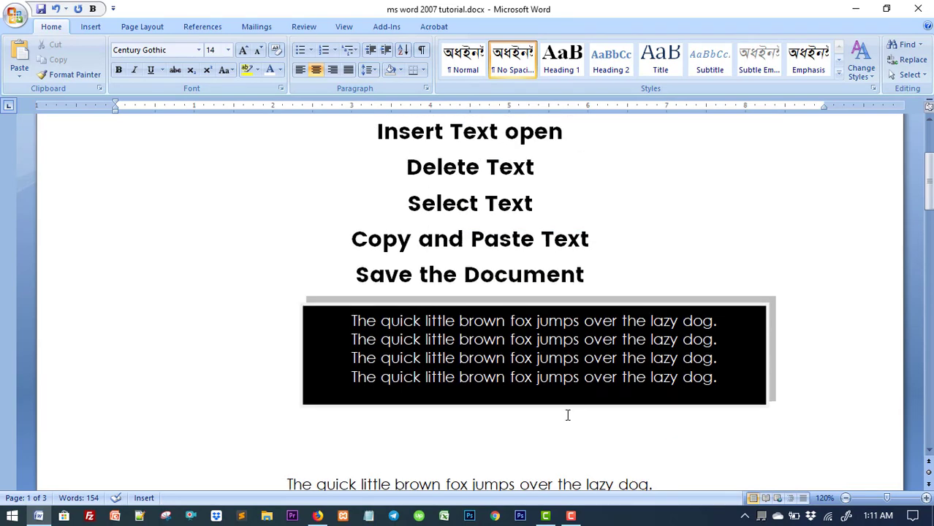
pyautogui.scroll(-3, 567, 416)
# Step: Remove blank lines so five pangram lines stack directly under the black box, and save
pyautogui.click(495, 312)
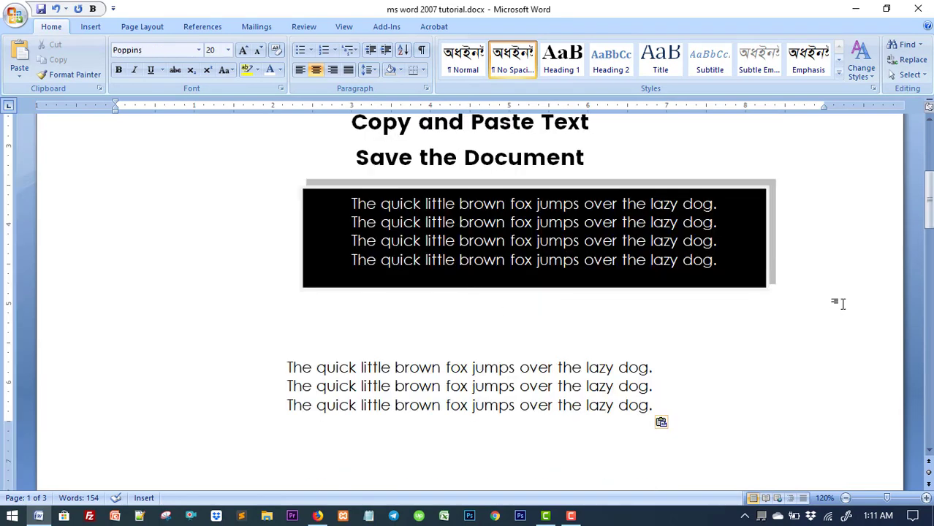
pyautogui.press('Delete')
pyautogui.press('Delete')
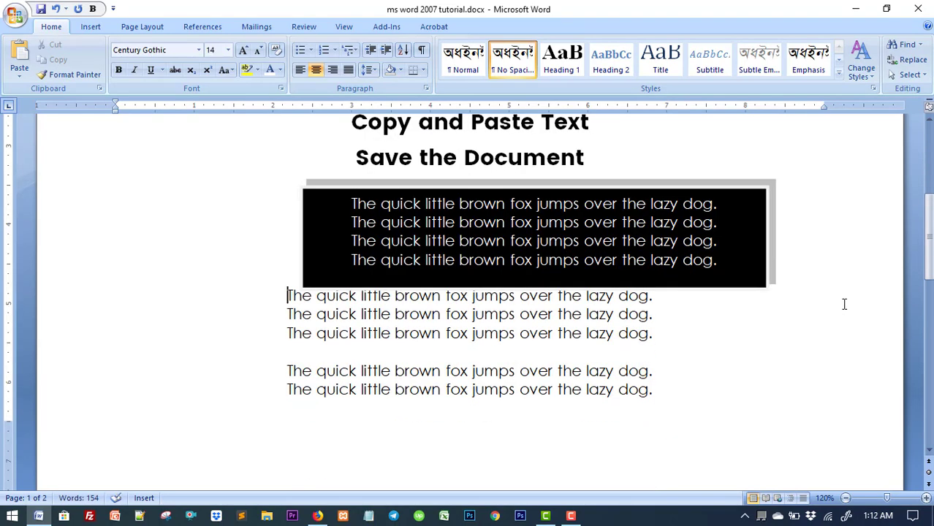
pyautogui.press('Return')
pyautogui.hotkey('ctrl', 's')
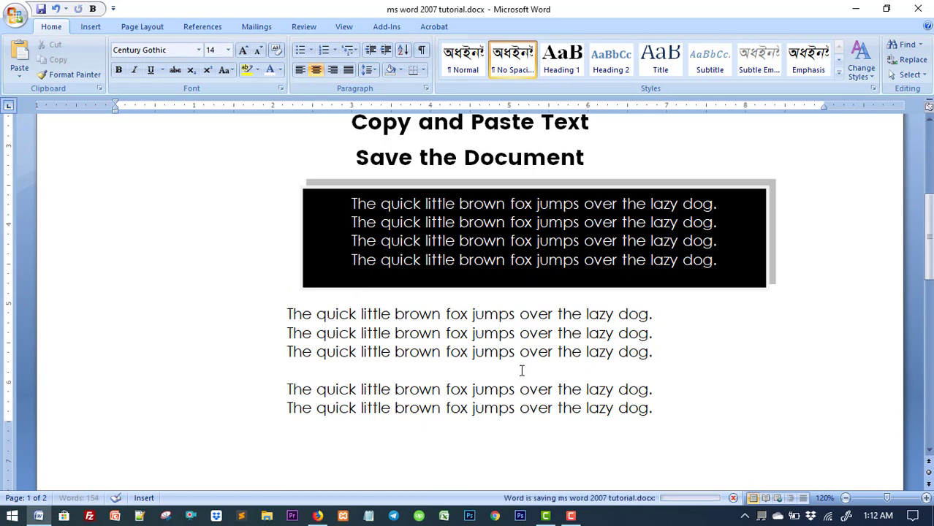
pyautogui.press('BackSpace')
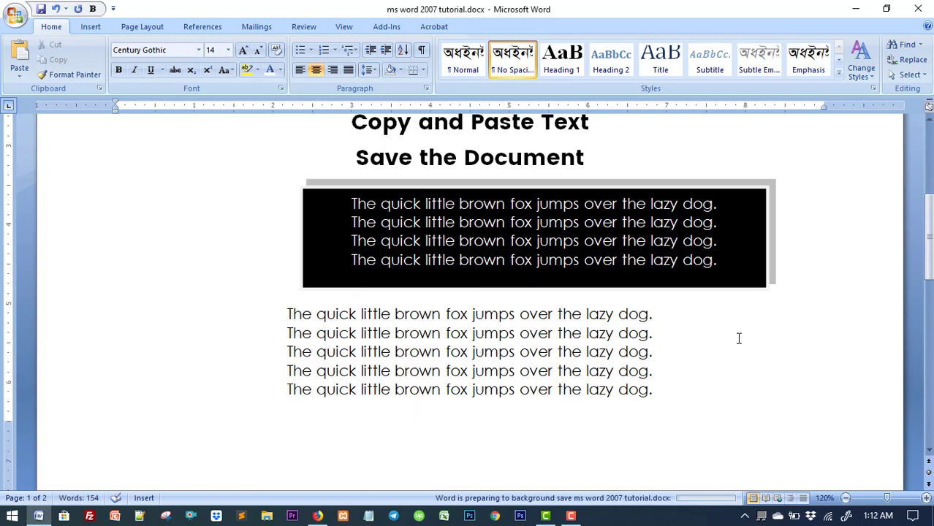
pyautogui.scroll(3, 627, 306)
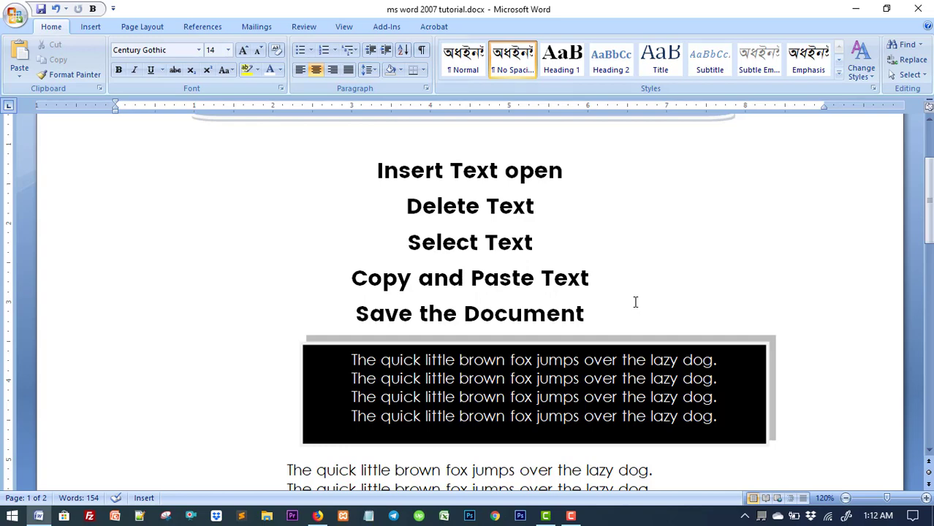
pyautogui.scroll(-4, 635, 302)
pyautogui.scroll(3, 626, 281)
pyautogui.scroll(-4, 627, 281)
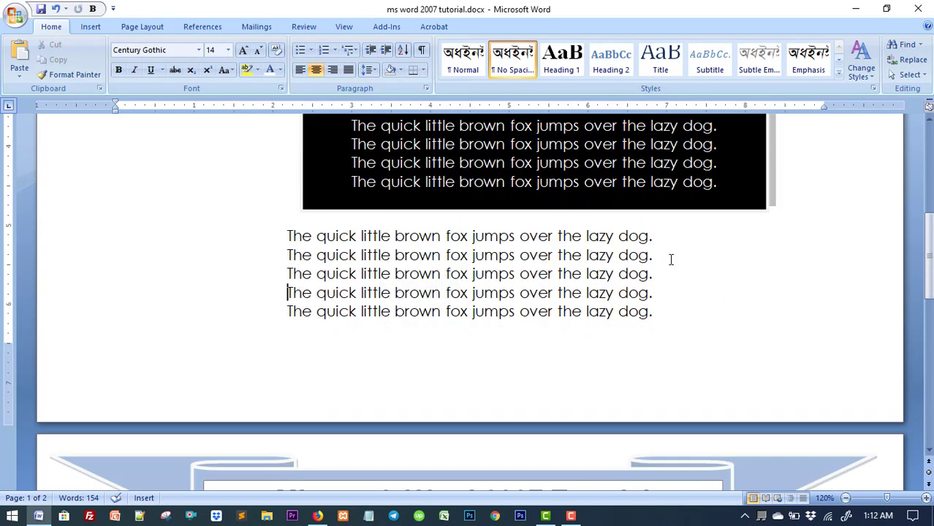
pyautogui.scroll(4, 671, 259)
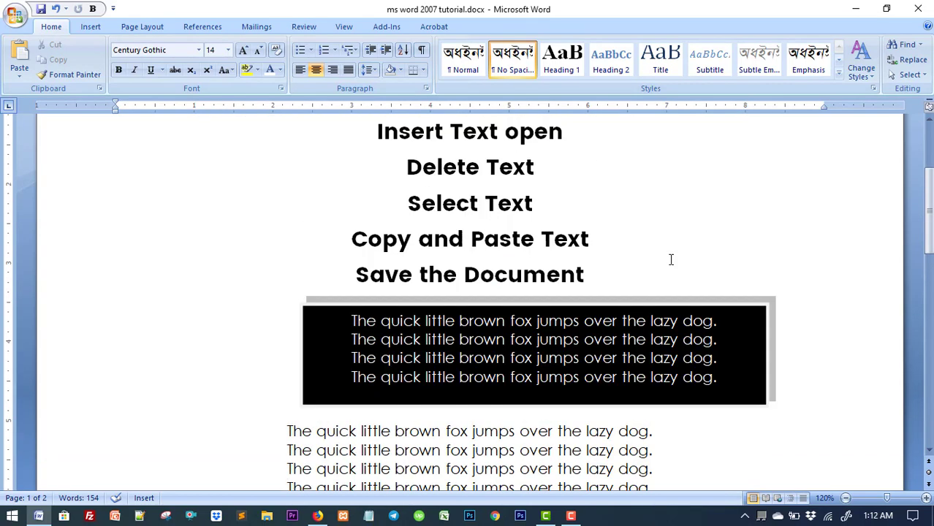
pyautogui.scroll(-2, 671, 260)
pyautogui.scroll(2, 669, 253)
pyautogui.scroll(-3, 669, 254)
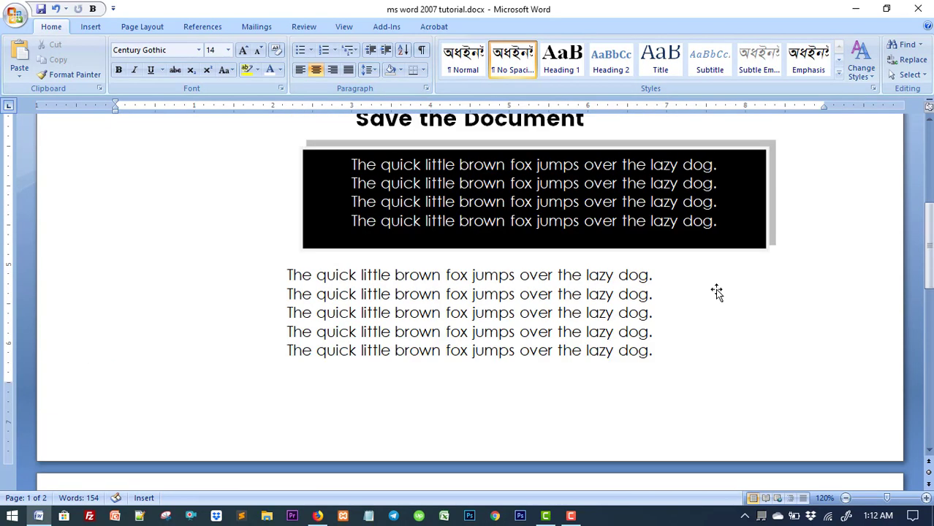
pyautogui.scroll(3, 717, 293)
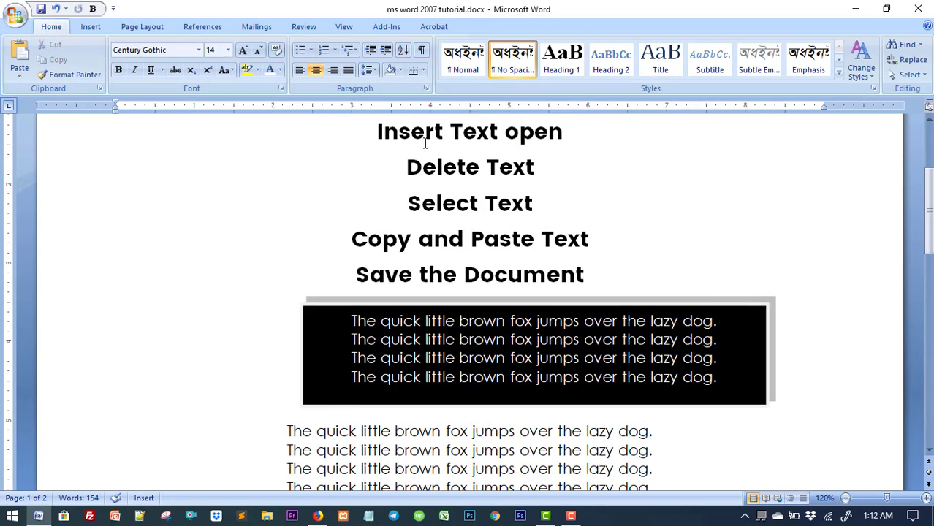
pyautogui.scroll(-3, 818, 331)
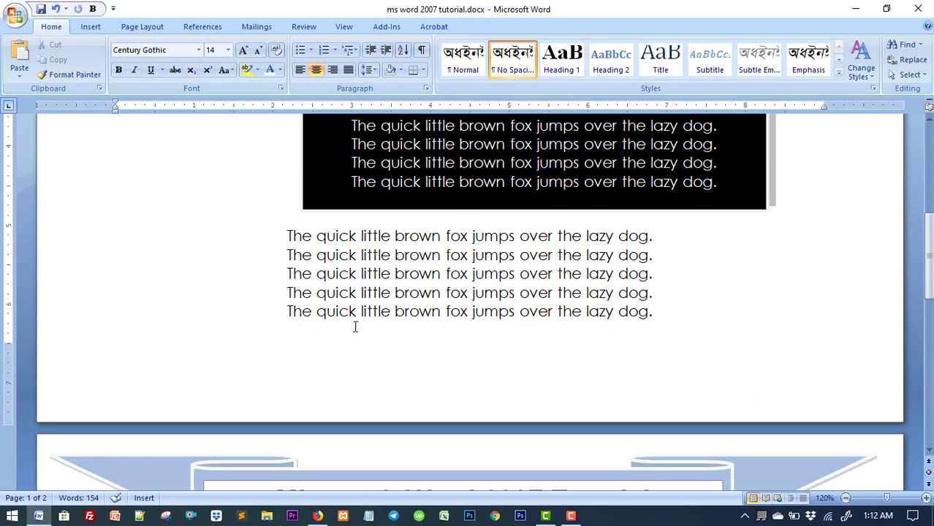
# Step: Delete the third pangram line and save the document
pyautogui.click(668, 290)
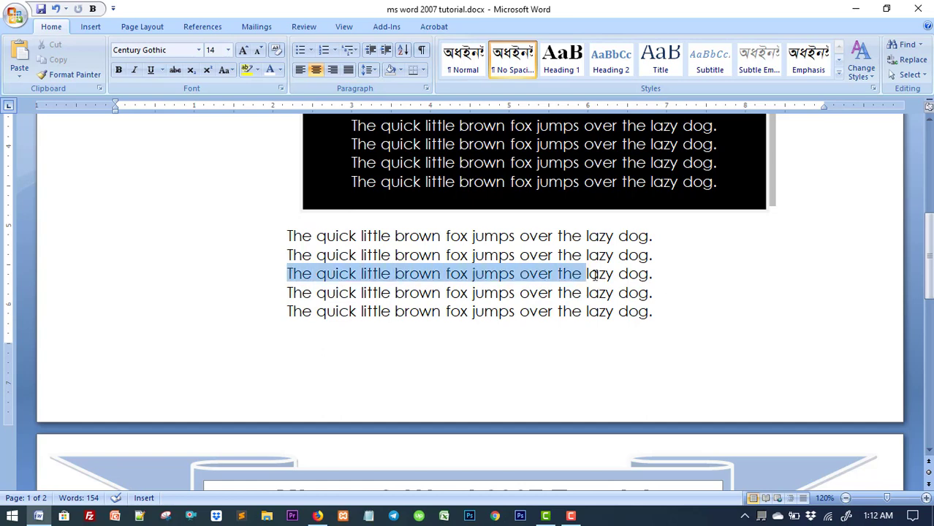
pyautogui.moveTo(285, 273)
pyautogui.mouseDown()
pyautogui.moveTo(678, 277)
pyautogui.moveTo(293, 274)
pyautogui.mouseUp()
pyautogui.click(654, 310)
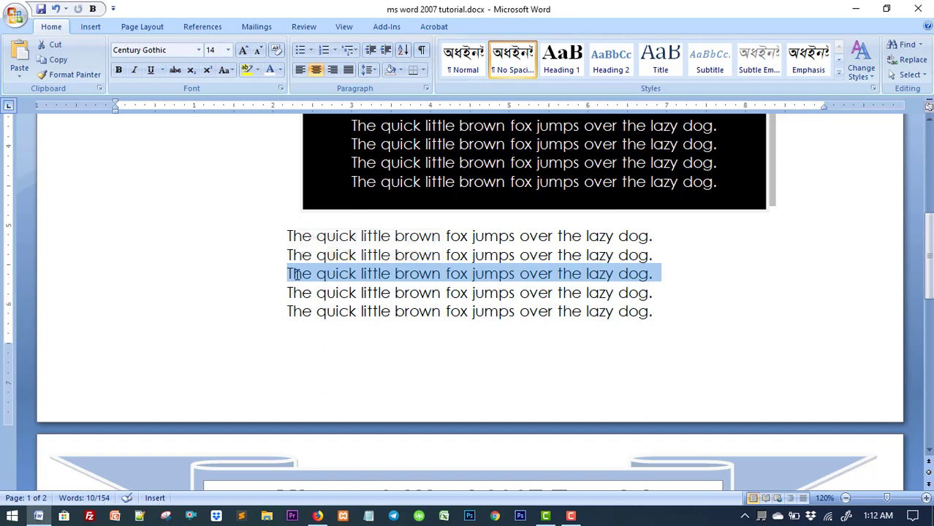
pyautogui.press('Delete')
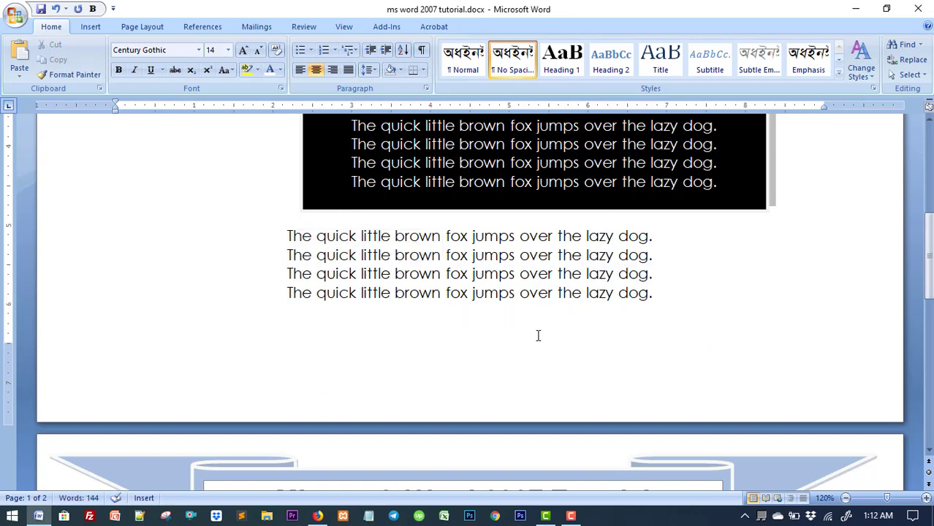
pyautogui.click(538, 335)
pyautogui.hotkey('ctrl', 's')
# Step: Delete 'jumps' from line 3, then undo both deletions and save again
pyautogui.click(488, 274)
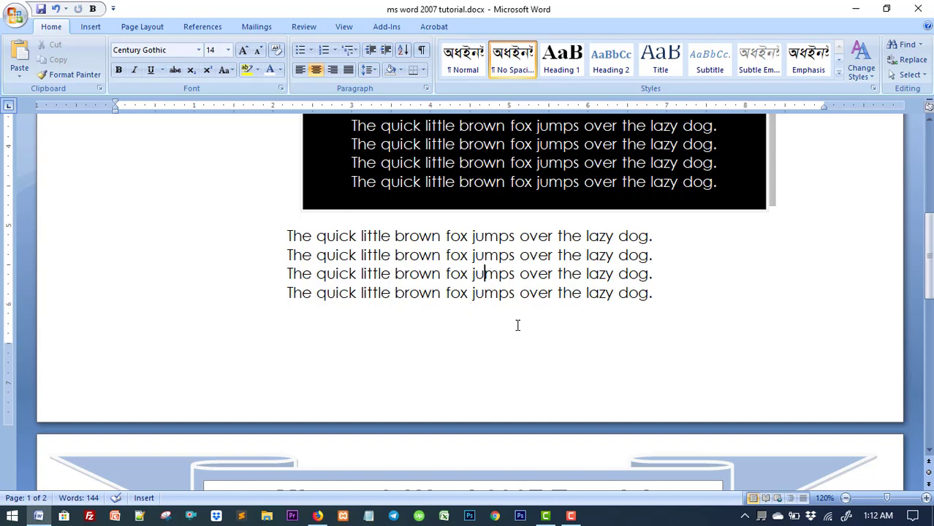
pyautogui.doubleClick(494, 273)
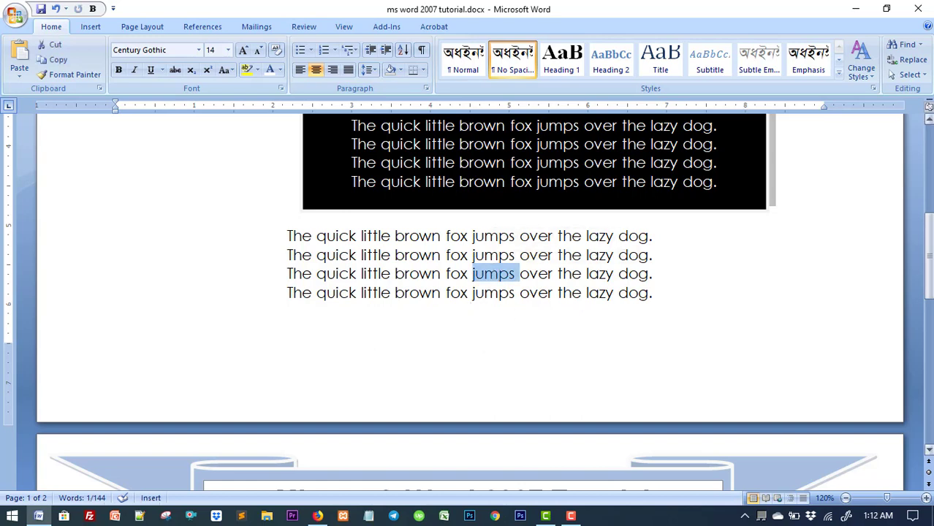
pyautogui.press('Delete')
pyautogui.hotkey('ctrl', 's')
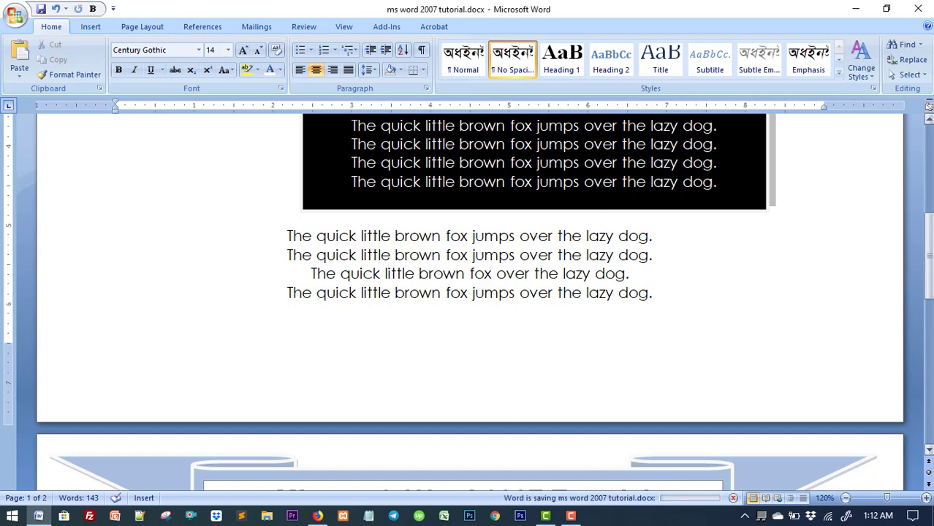
pyautogui.hotkey('ctrl', 'z')
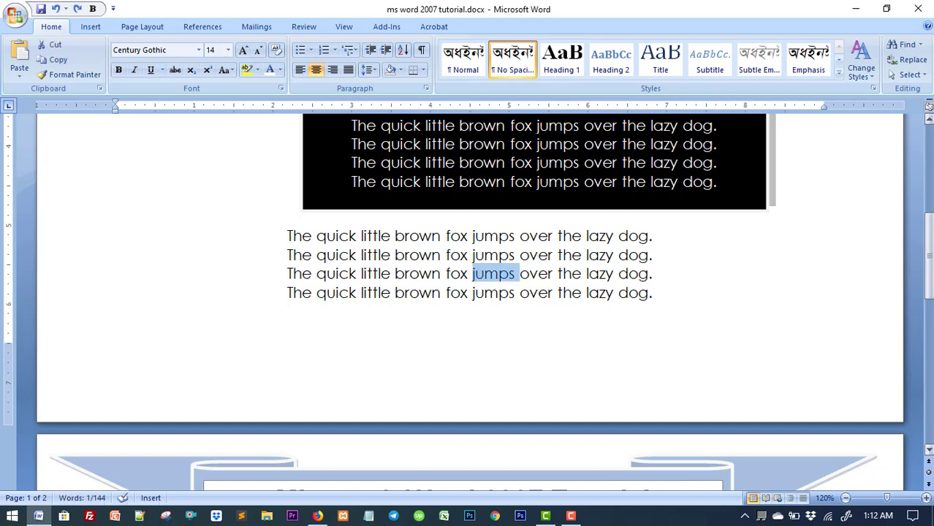
pyautogui.hotkey('ctrl', 'z')
pyautogui.click(773, 349)
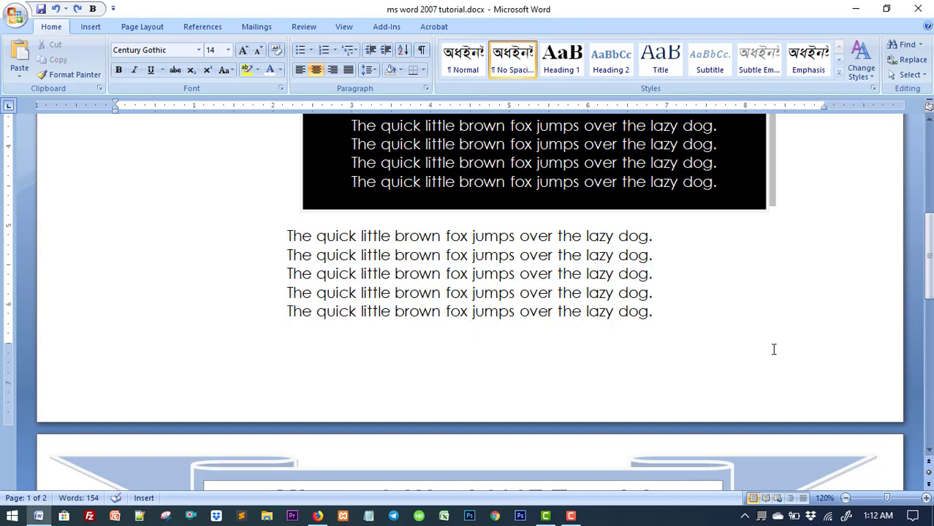
pyautogui.hotkey('ctrl', 's')
# Step: Delete the third pangram line again and save
pyautogui.moveTo(271, 272); pyautogui.dragTo(674, 272)
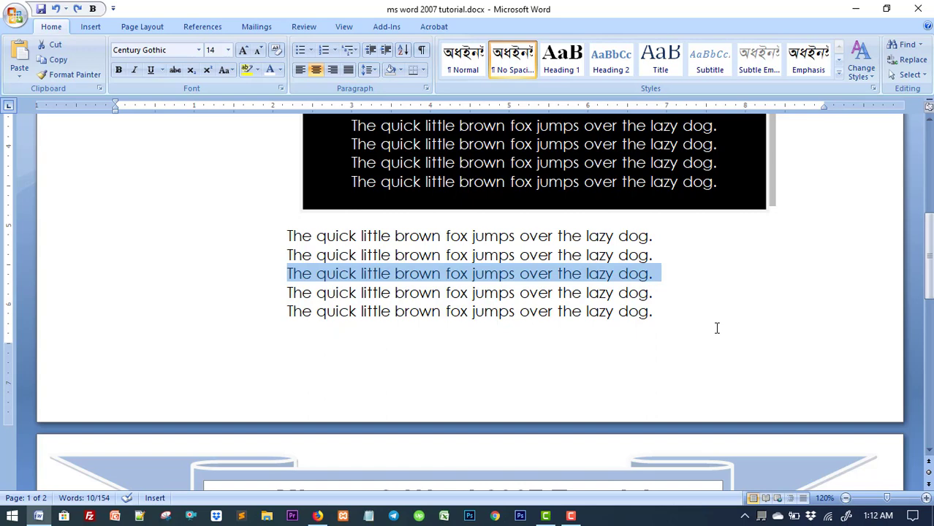
pyautogui.press('Delete')
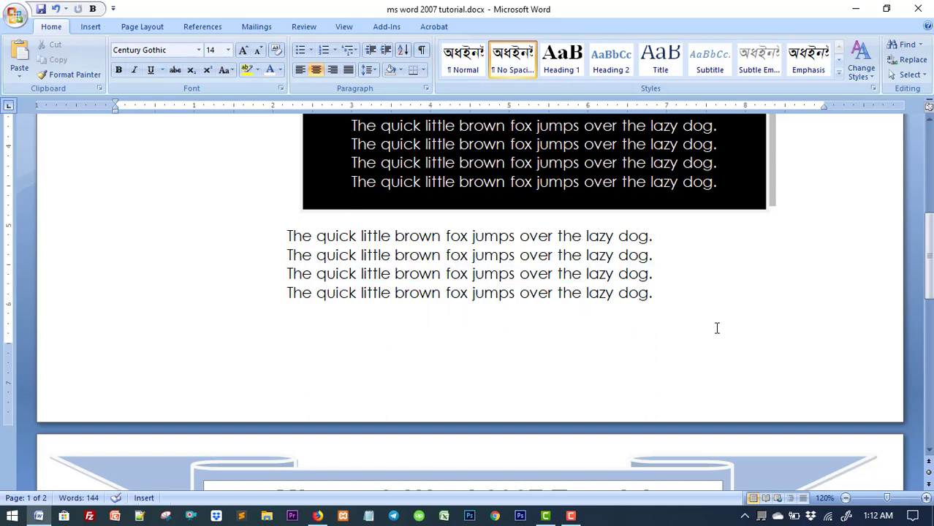
pyautogui.hotkey('ctrl', 's')
# Step: Remove the word 'brown' from the new third line and save
pyautogui.doubleClick(408, 276)
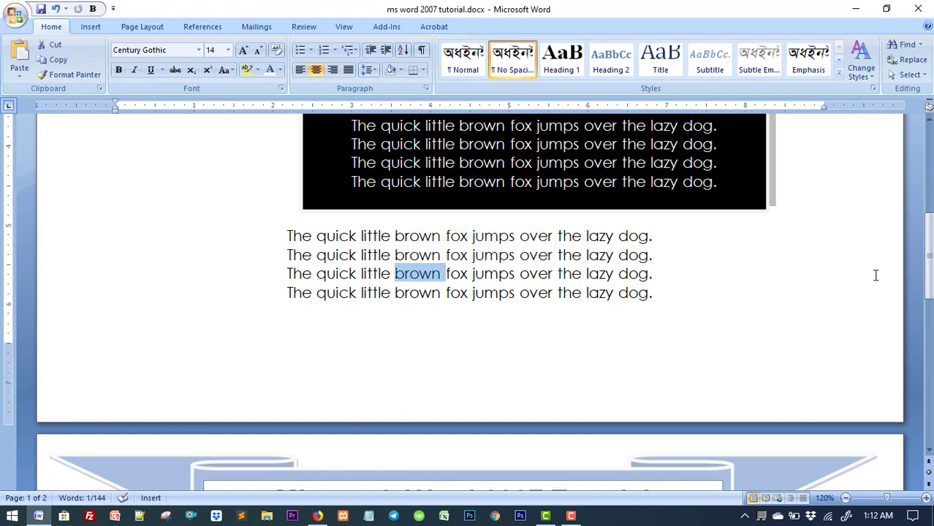
pyautogui.press('Delete')
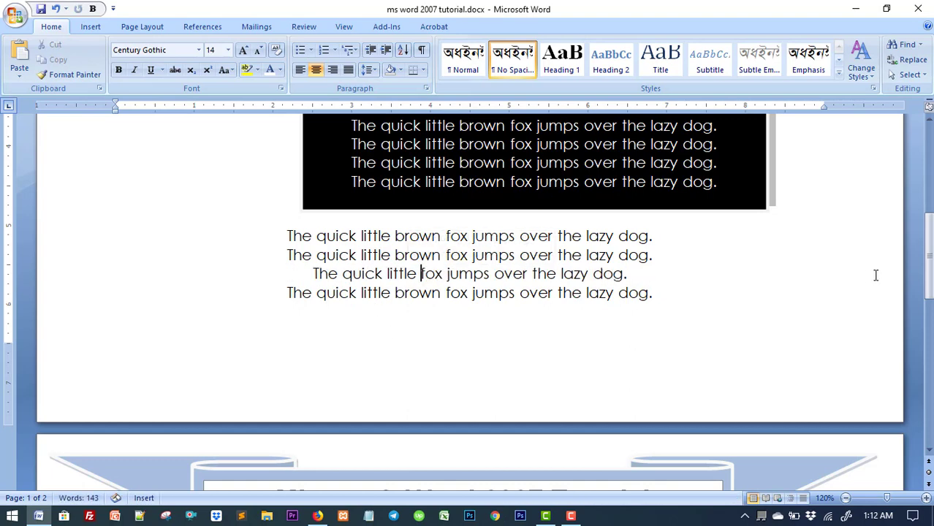
pyautogui.hotkey('ctrl', 's')
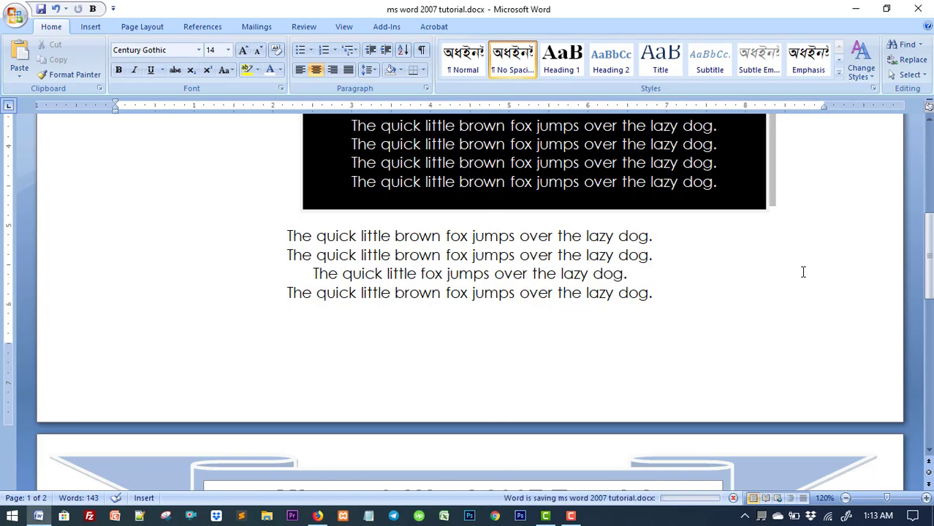
pyautogui.scroll(3, 802, 273)
pyautogui.scroll(1, 795, 271)
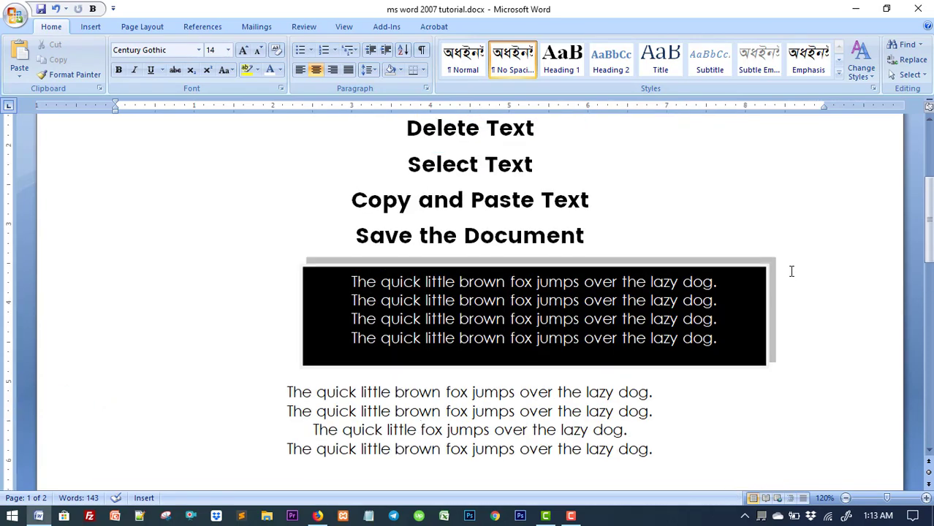
pyautogui.scroll(-5, 791, 272)
pyautogui.scroll(-6, 790, 278)
pyautogui.scroll(-5, 785, 300)
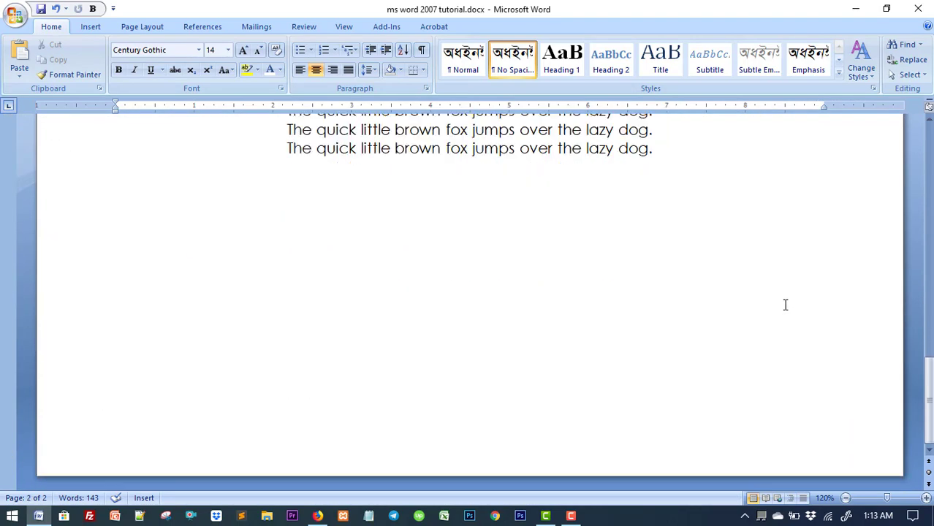
pyautogui.scroll(6, 780, 296)
pyautogui.scroll(6, 778, 294)
pyautogui.scroll(5, 779, 294)
pyautogui.scroll(4, 780, 295)
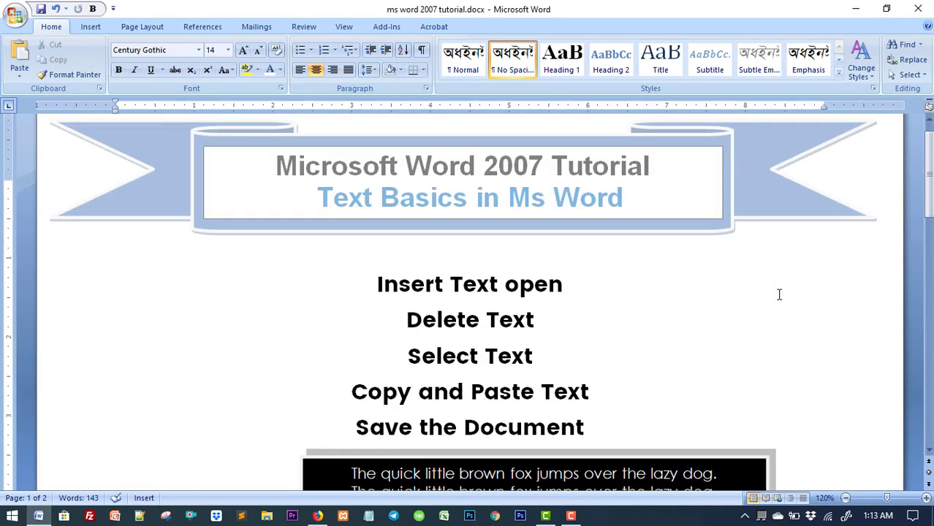
pyautogui.scroll(-2, 779, 293)
pyautogui.scroll(-2, 778, 292)
pyautogui.scroll(4, 778, 293)
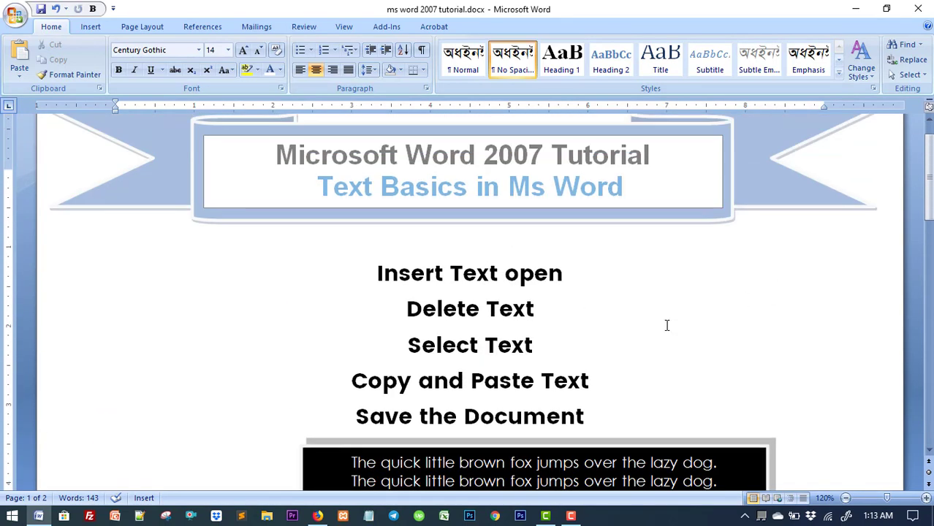
pyautogui.click(665, 327)
pyautogui.scroll(1, 683, 297)
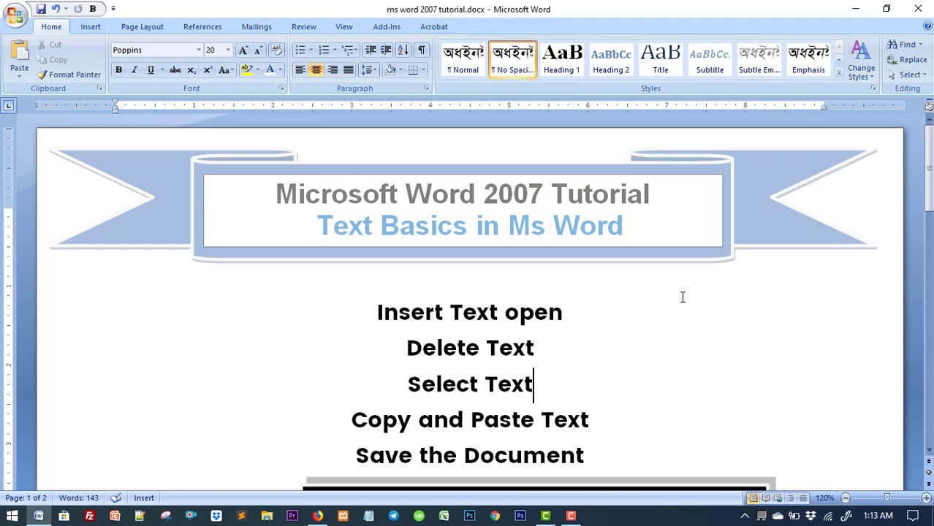
pyautogui.click(697, 342)
pyautogui.click(682, 309)
# Step: Choose Save As > Word Document from the Office button menu
pyautogui.click(17, 18)
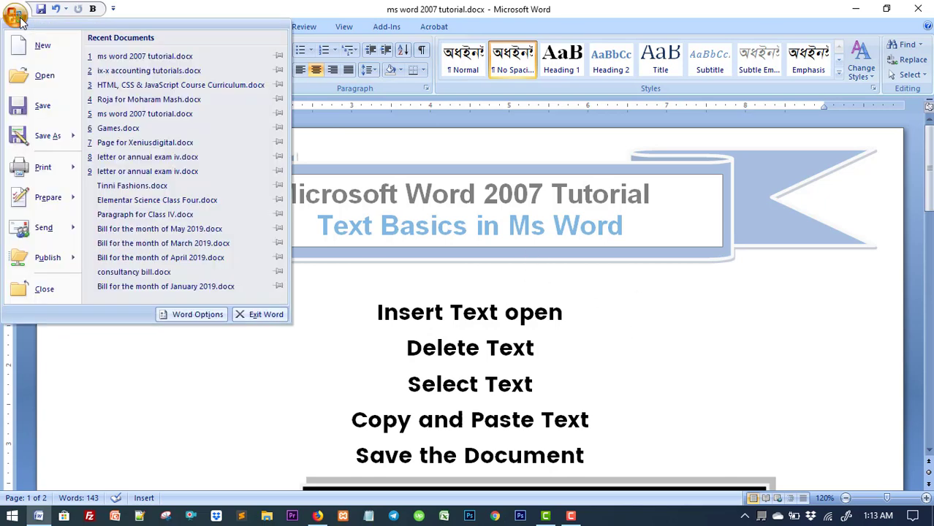
pyautogui.moveTo(47, 136)
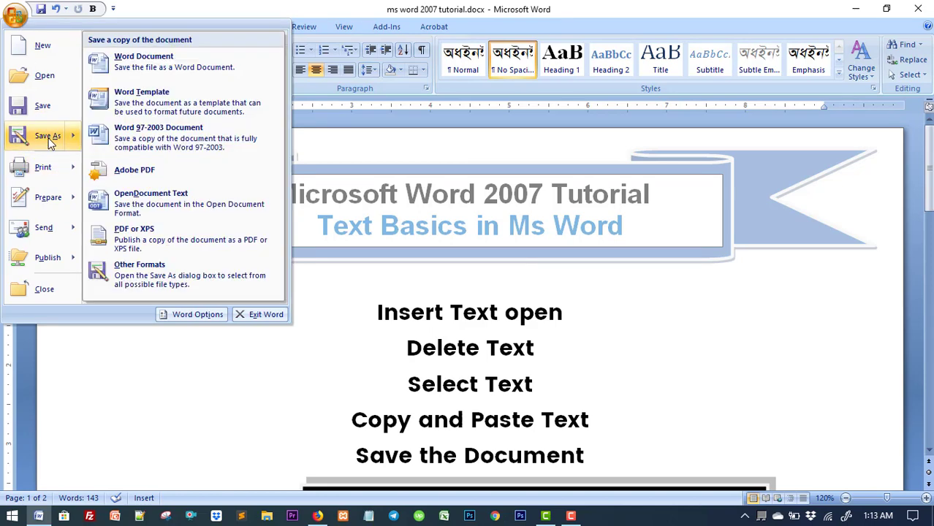
pyautogui.click(141, 64)
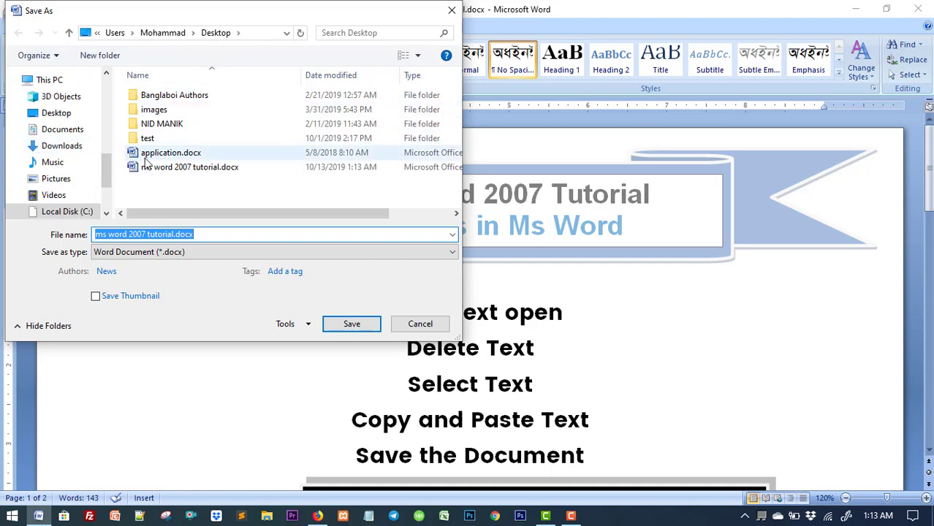
# Step: Browse drives E:, F: and G: and the Books folder in the Save As dialog
pyautogui.moveTo(107, 176); pyautogui.dragTo(107, 195)
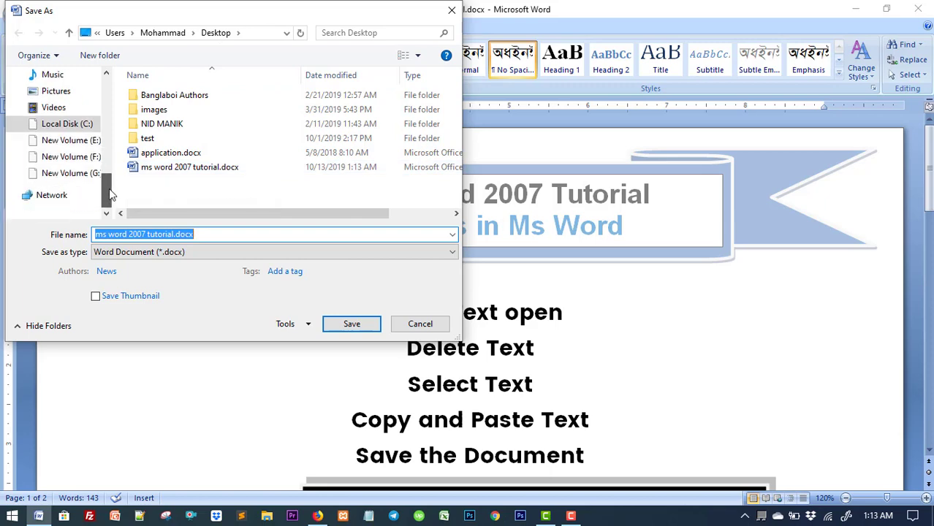
pyautogui.click(71, 140)
pyautogui.click(71, 157)
pyautogui.click(71, 173)
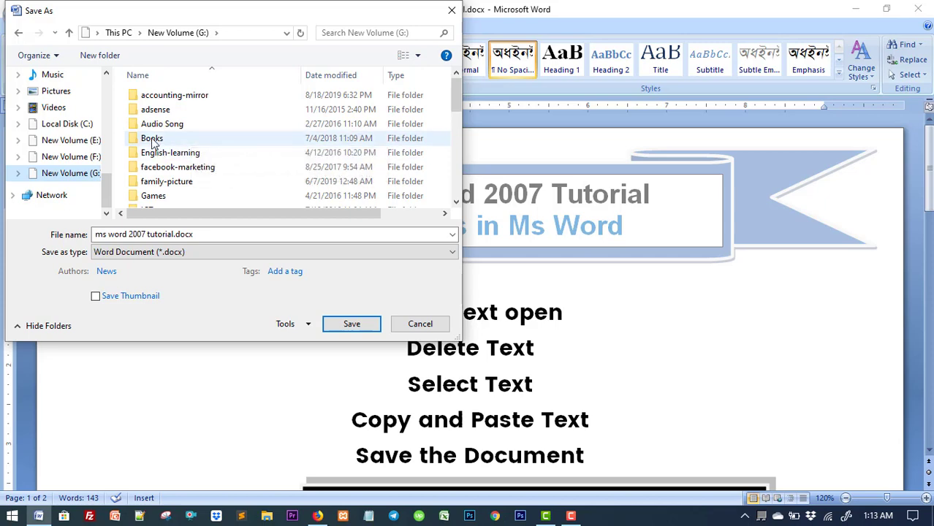
pyautogui.doubleClick(152, 139)
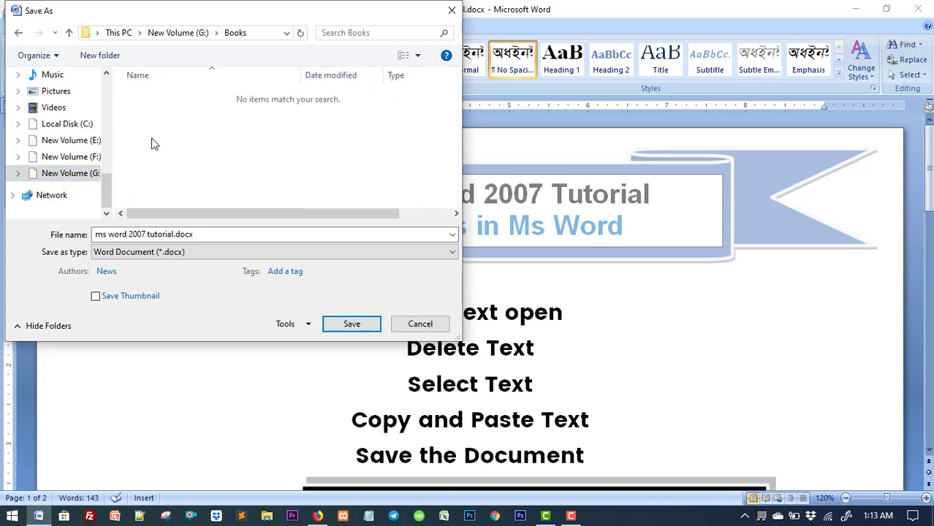
pyautogui.click(92, 156)
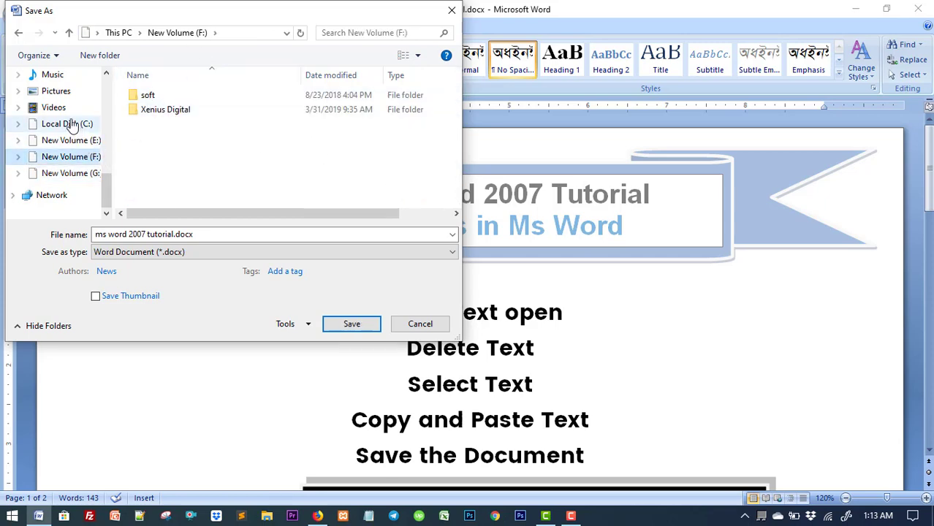
# Step: Save the document to the Desktop under the new name 'word 2007'
pyautogui.scroll(1, 79, 173)
pyautogui.scroll(2, 65, 169)
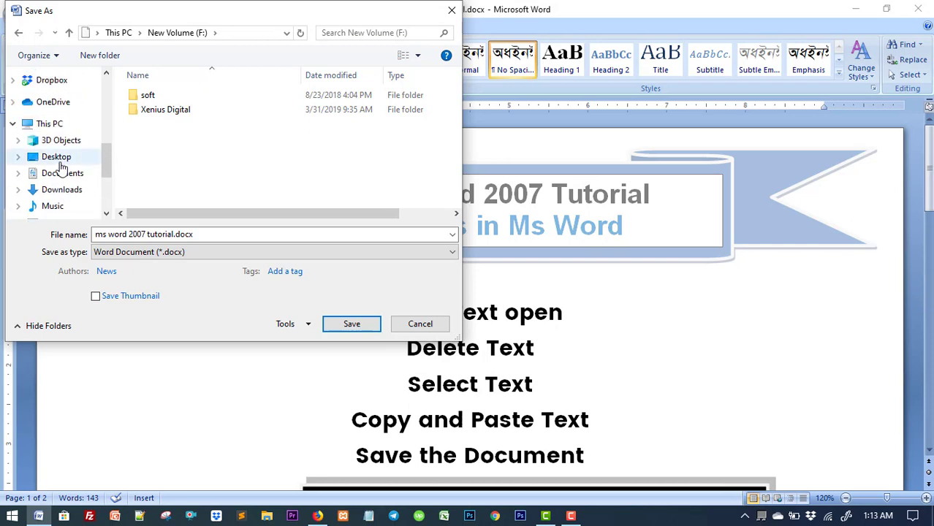
pyautogui.scroll(1, 73, 177)
pyautogui.scroll(2, 75, 174)
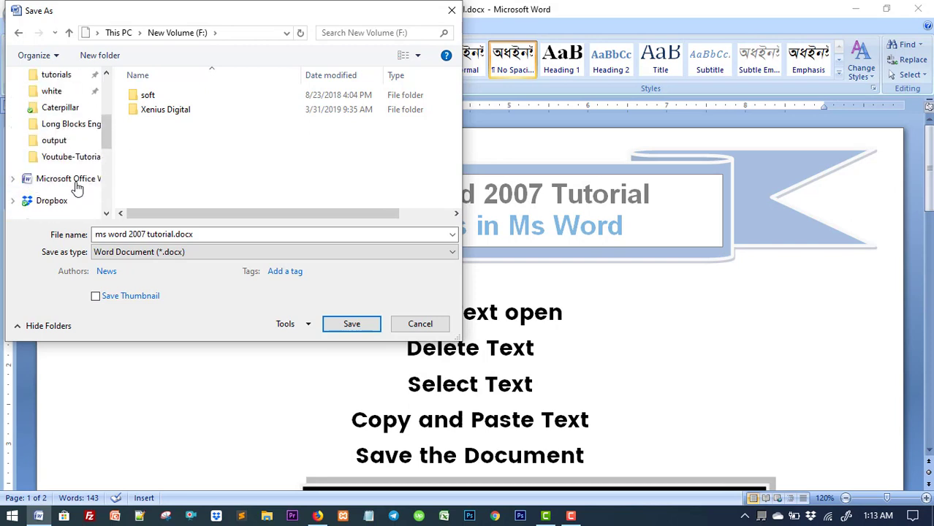
pyautogui.scroll(-1, 75, 179)
pyautogui.scroll(-1, 77, 175)
pyautogui.scroll(-1, 79, 174)
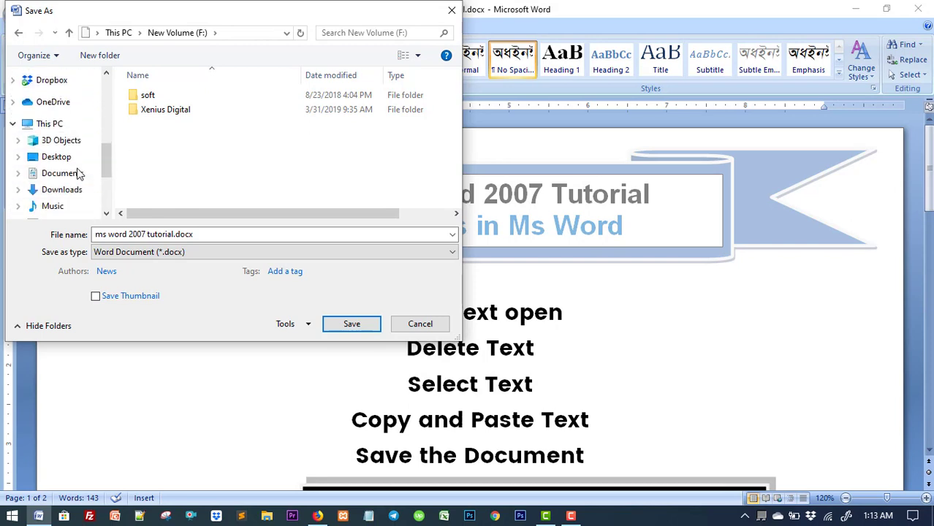
pyautogui.click(56, 159)
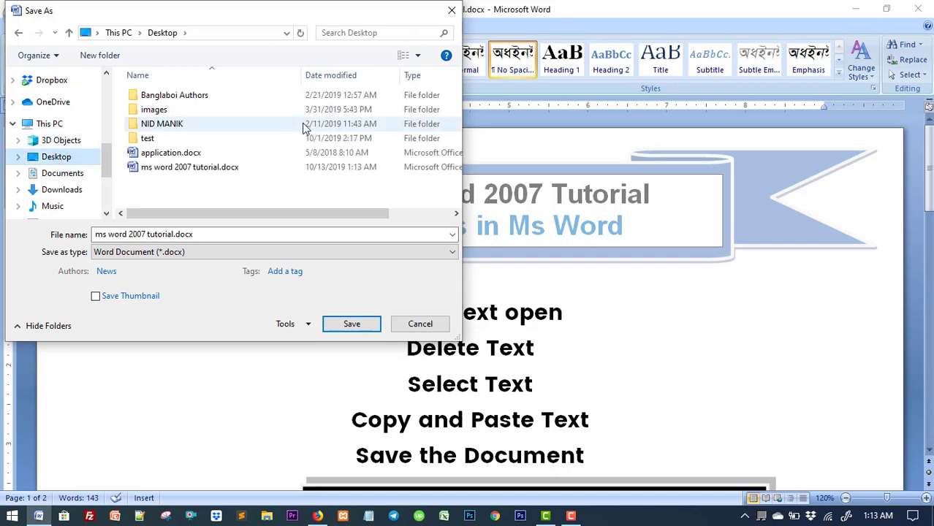
pyautogui.click(225, 234)
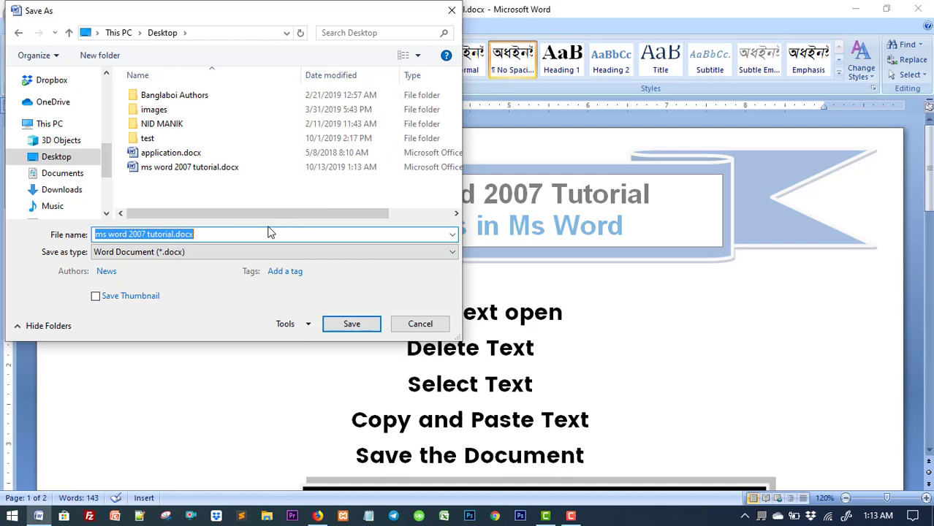
pyautogui.write('word ')
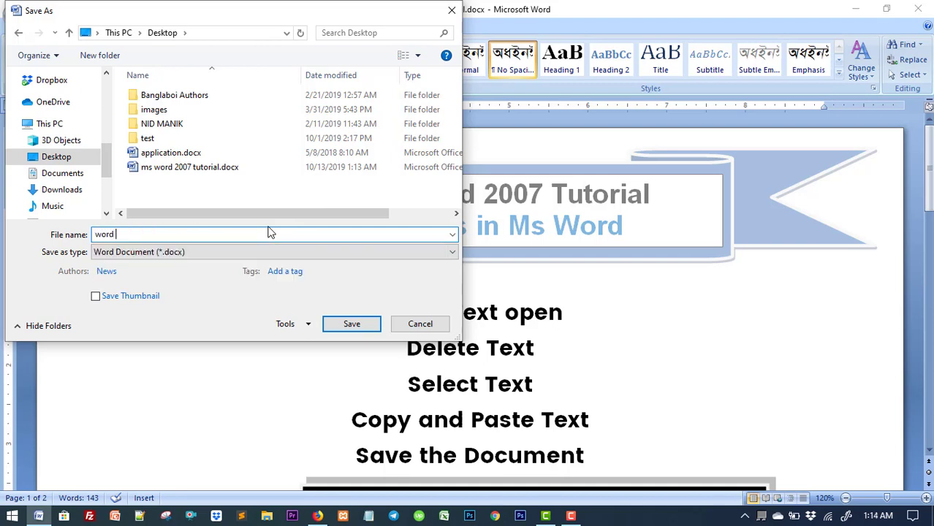
pyautogui.write('2007')
pyautogui.click(354, 324)
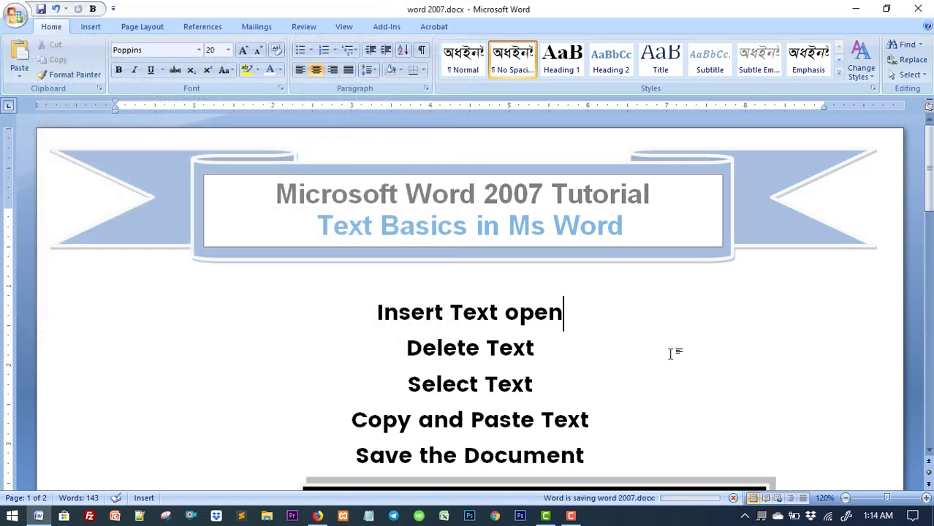
# Step: Close word 2007.docx from the Office menu, leaving Word running with no document
pyautogui.click(563, 375)
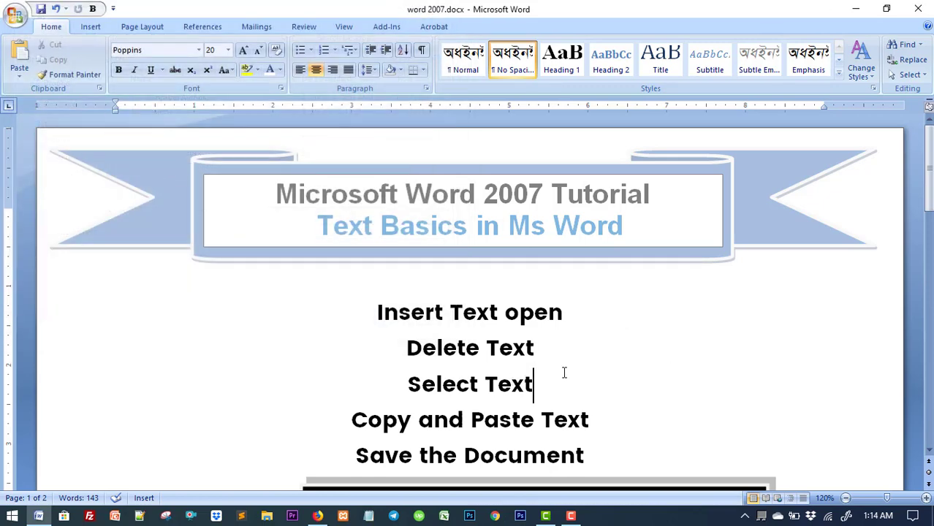
pyautogui.click(16, 16)
pyautogui.click(44, 290)
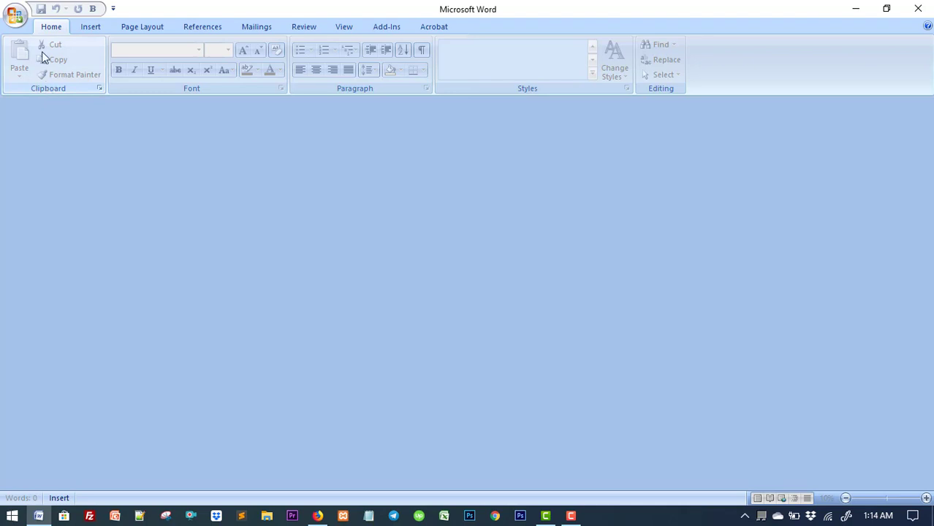
# Step: Reopen word 2007.docx from the Desktop through the Office button's Open dialog
pyautogui.click(18, 19)
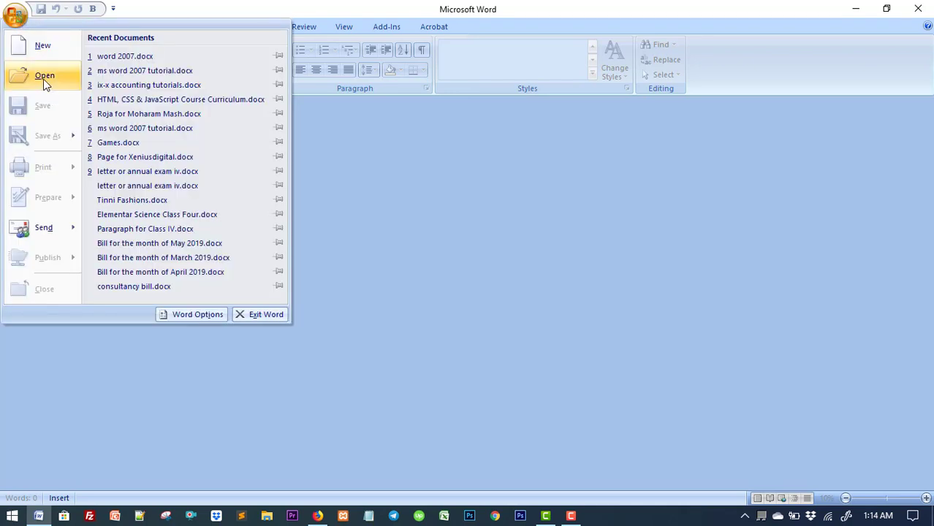
pyautogui.click(43, 78)
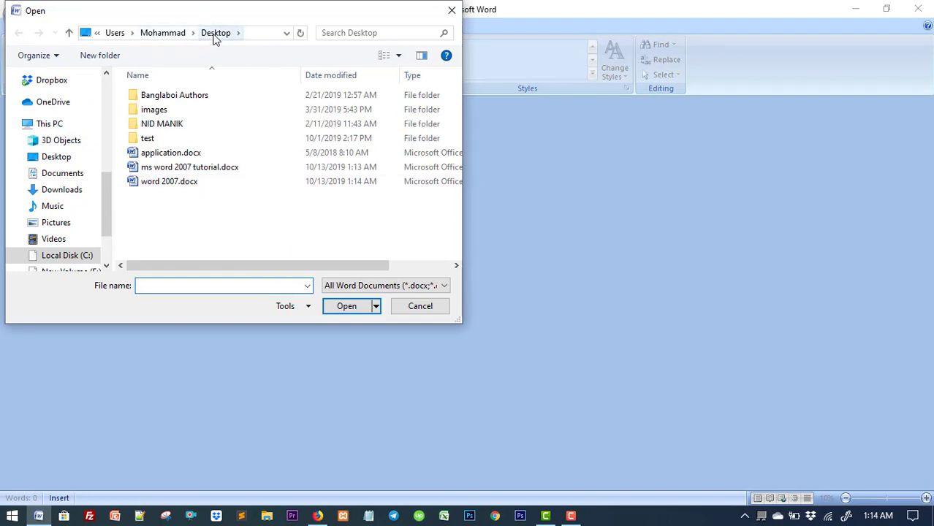
pyautogui.doubleClick(169, 187)
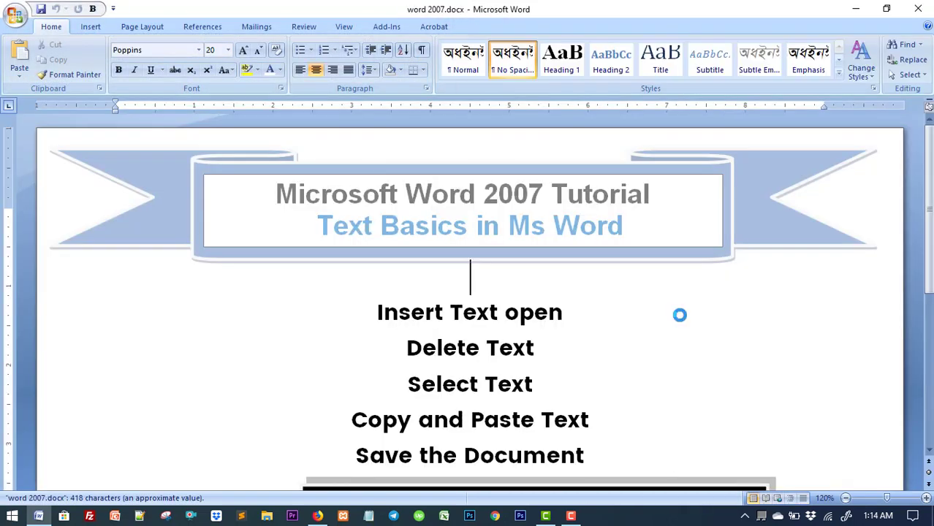
pyautogui.scroll(-5, 677, 314)
pyautogui.scroll(-1, 787, 291)
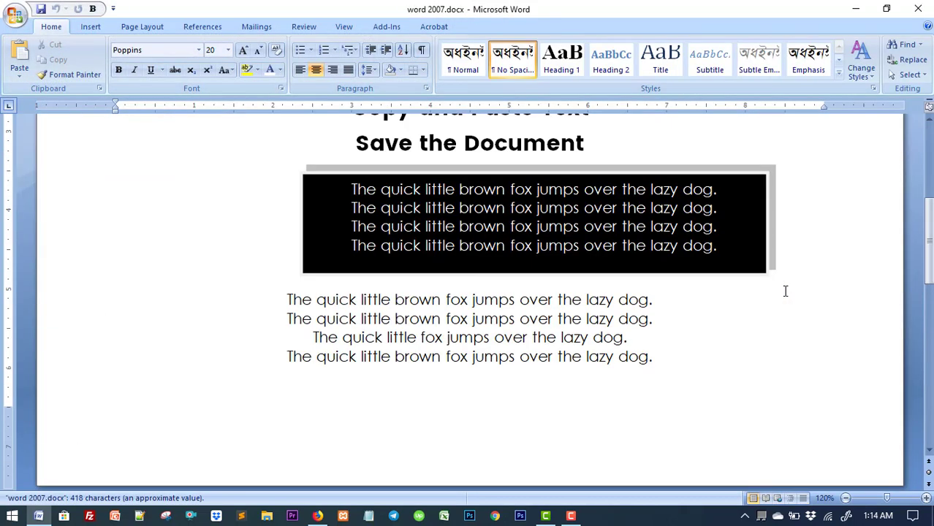
pyautogui.scroll(5, 785, 291)
pyautogui.scroll(3, 785, 290)
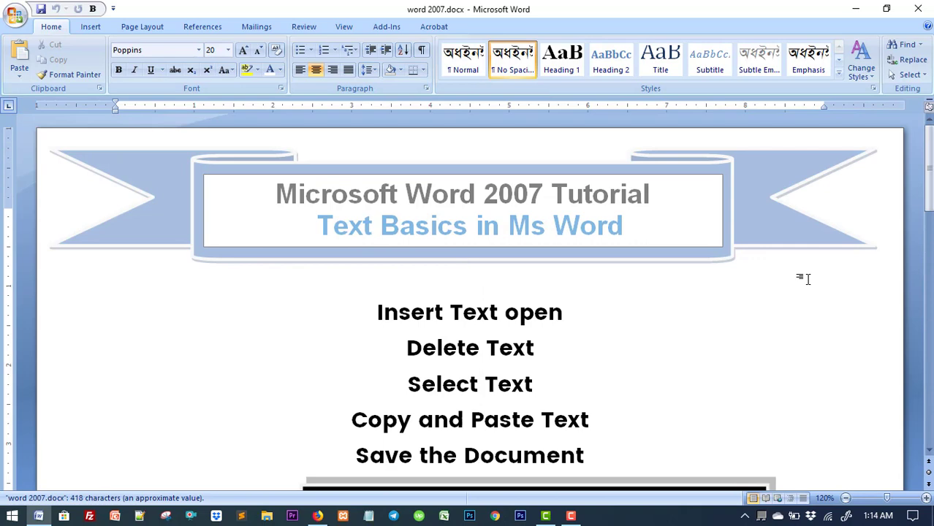